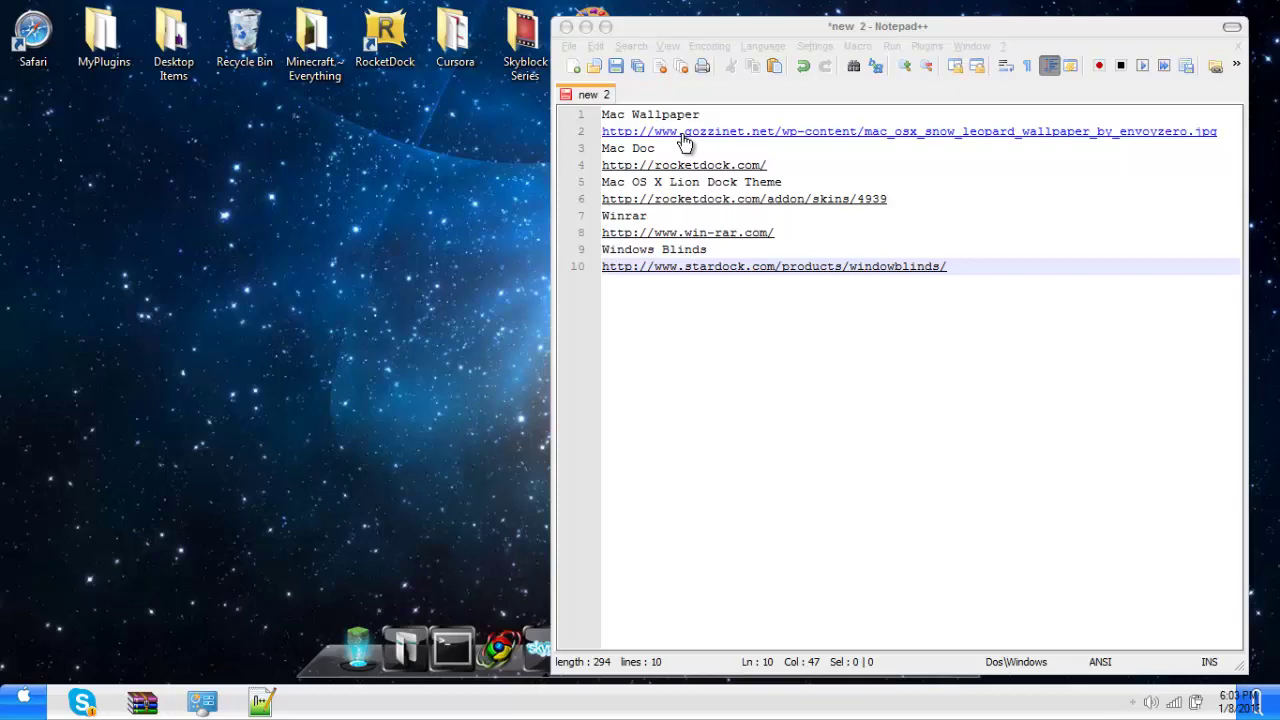
- Open the Mac Wallpaper link from the notes, view the image in a maximized browser window, and close that window
right_click(684, 142)
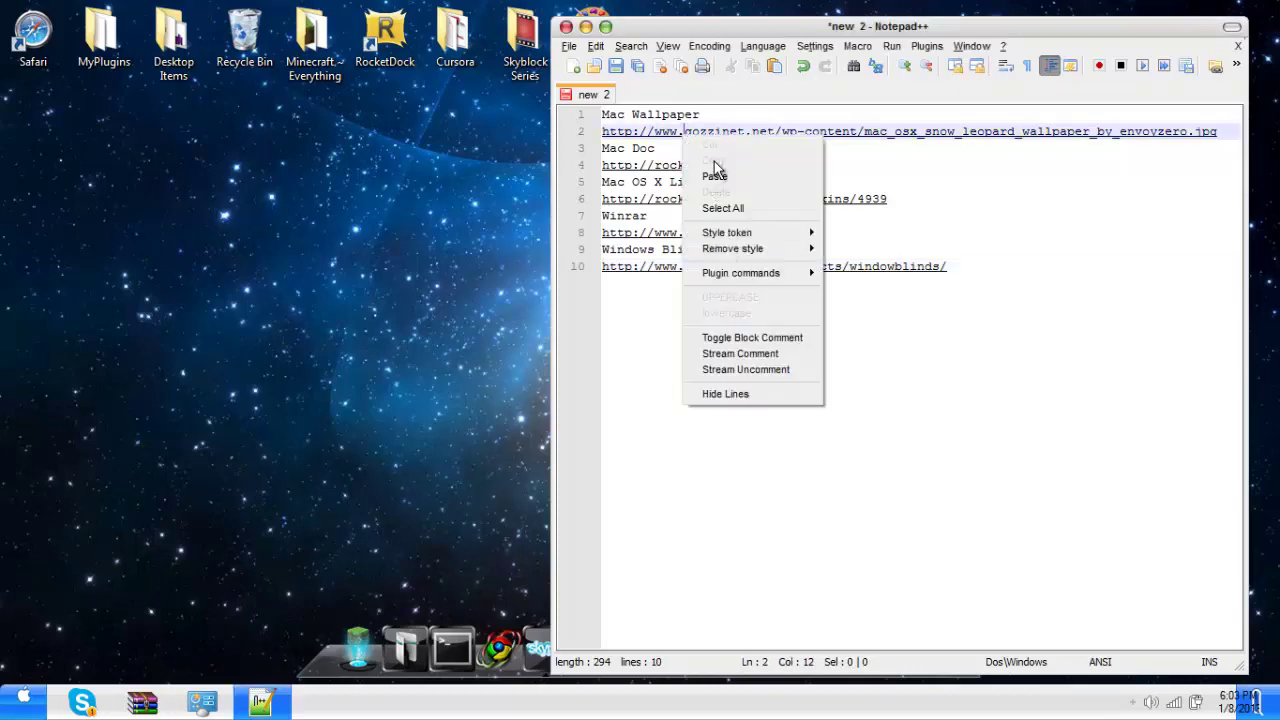
left_click(837, 137)
double_click(840, 136)
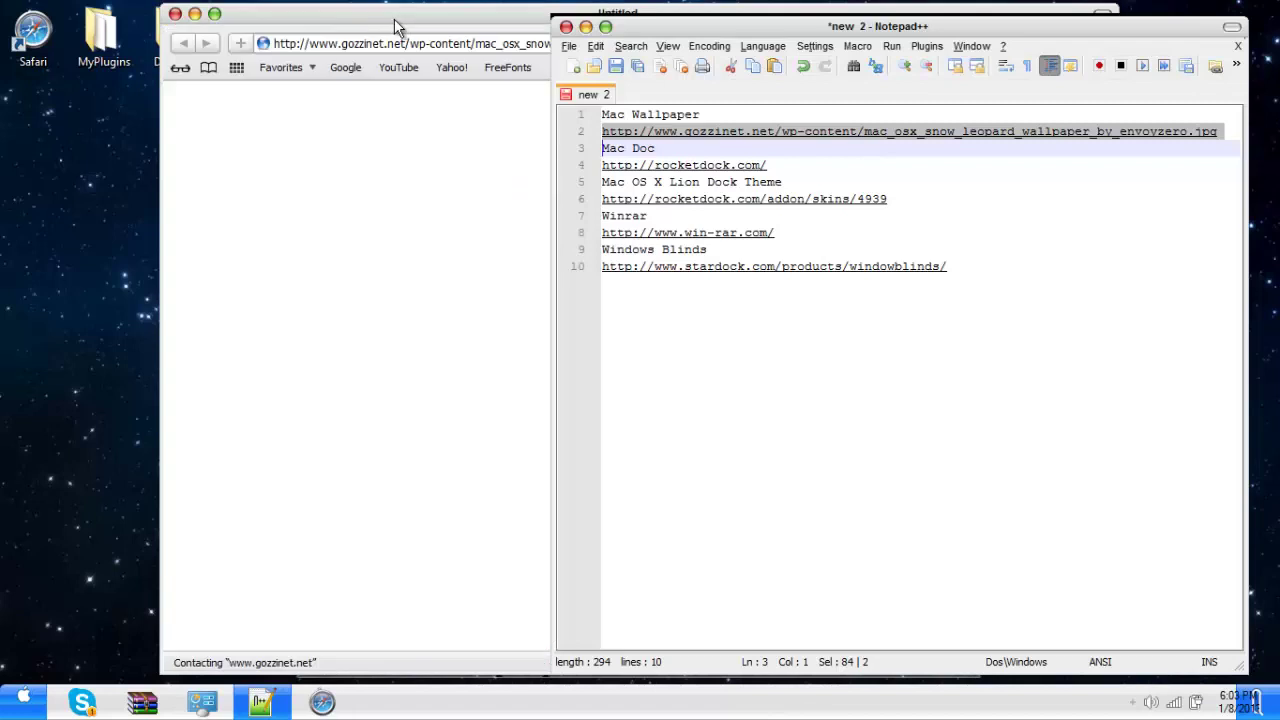
left_click_drag(395, 27, 329, 23)
double_click(329, 22)
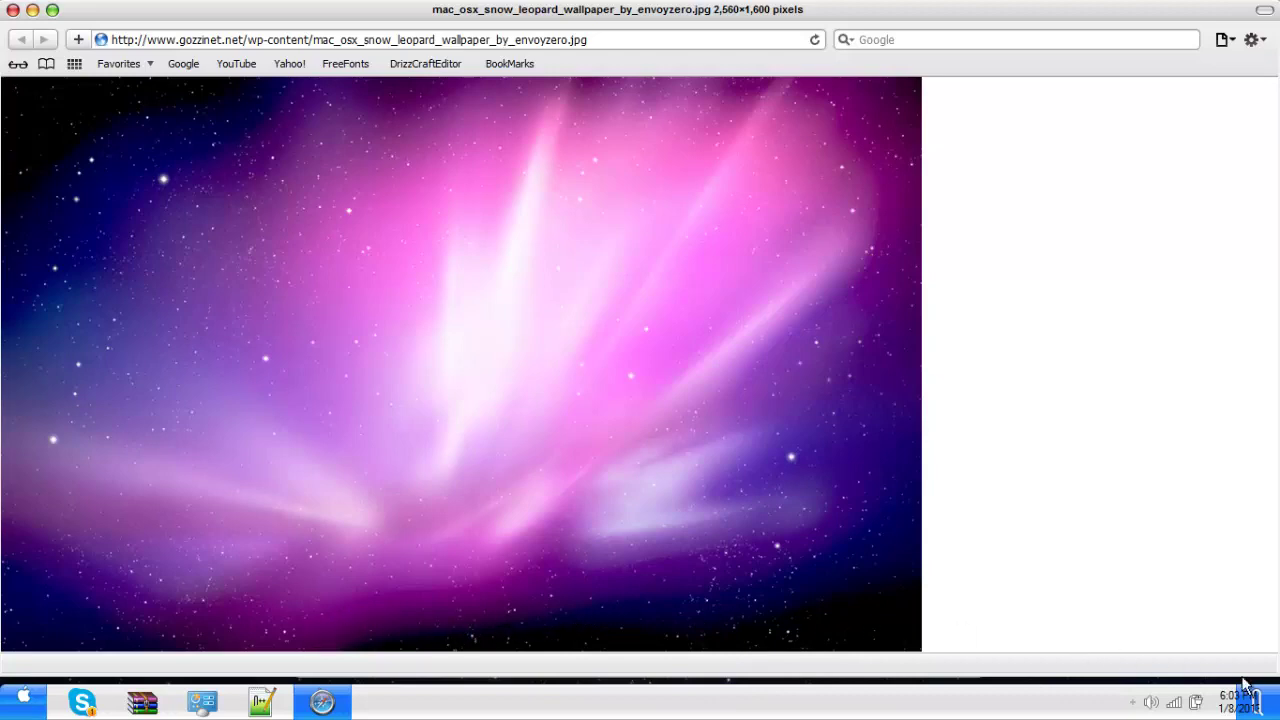
left_click(13, 10)
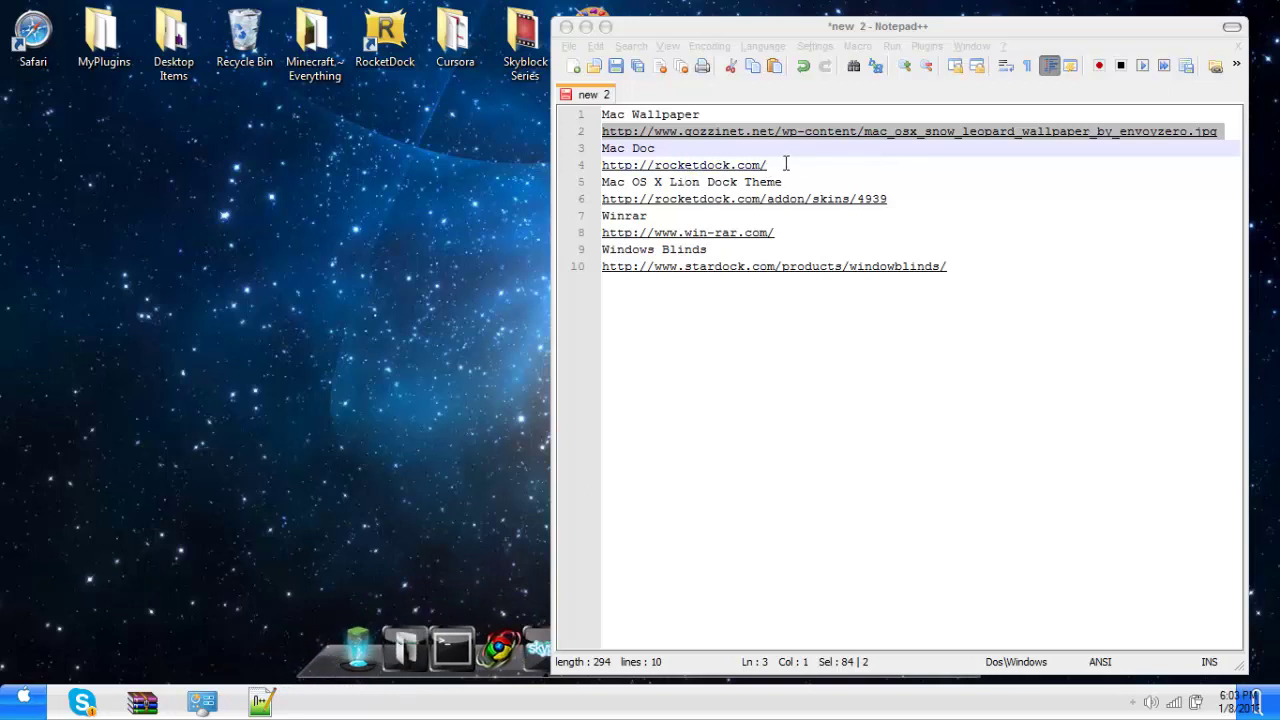
- Open the rocketdock.com link from the notes and go to the site's Download page
left_click_drag(786, 165, 495, 173)
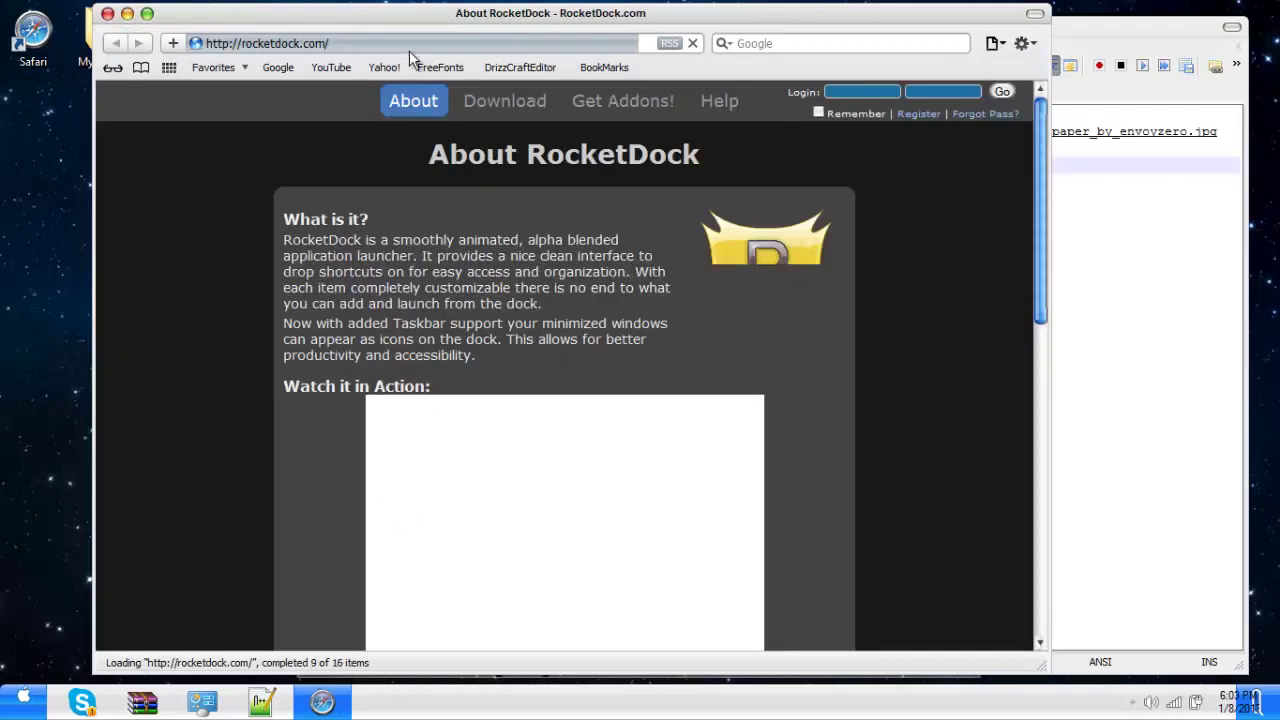
left_click(548, 102)
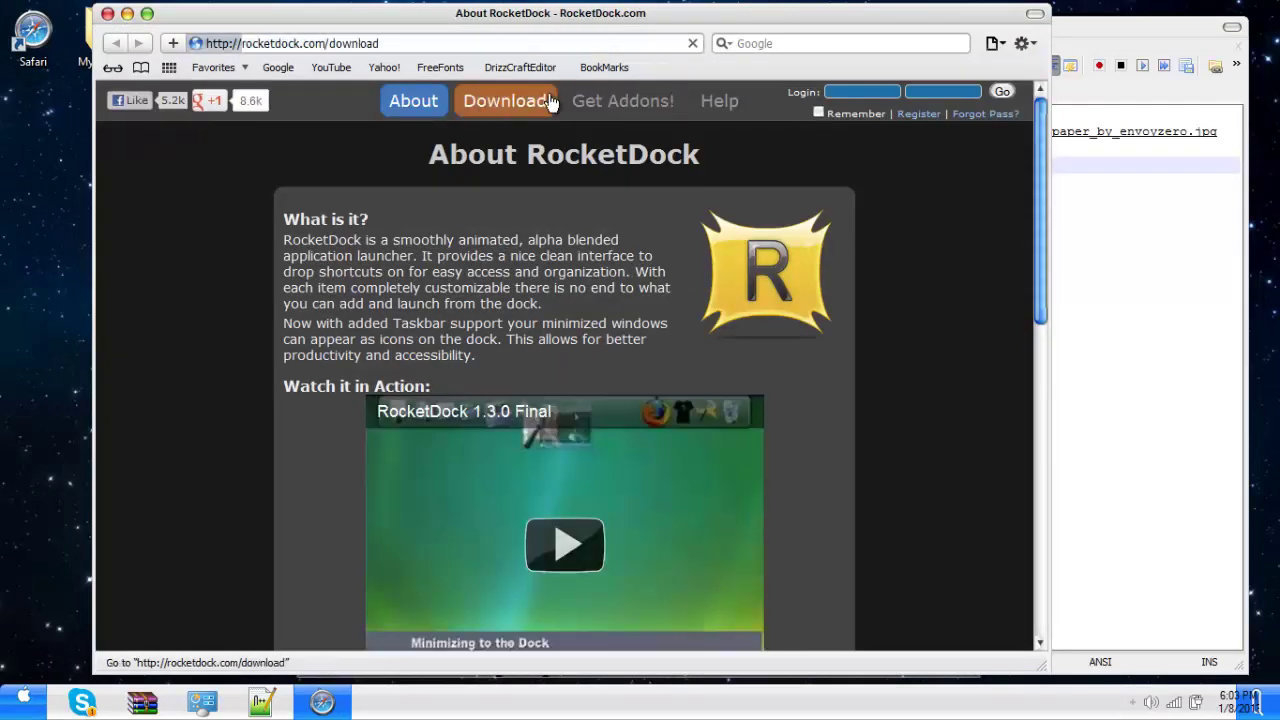
scroll(509, 369, "down", 1)
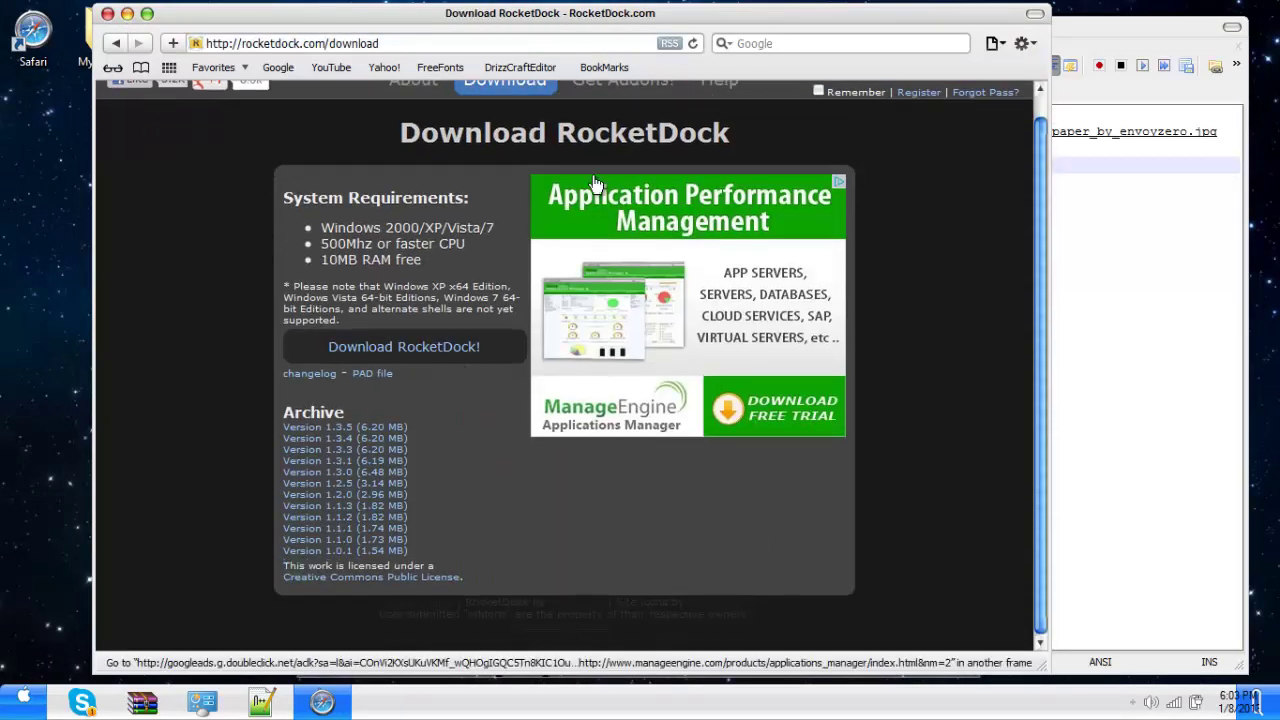
- Switch back to the Notepad++ link list and maximize its window
left_click(1099, 307)
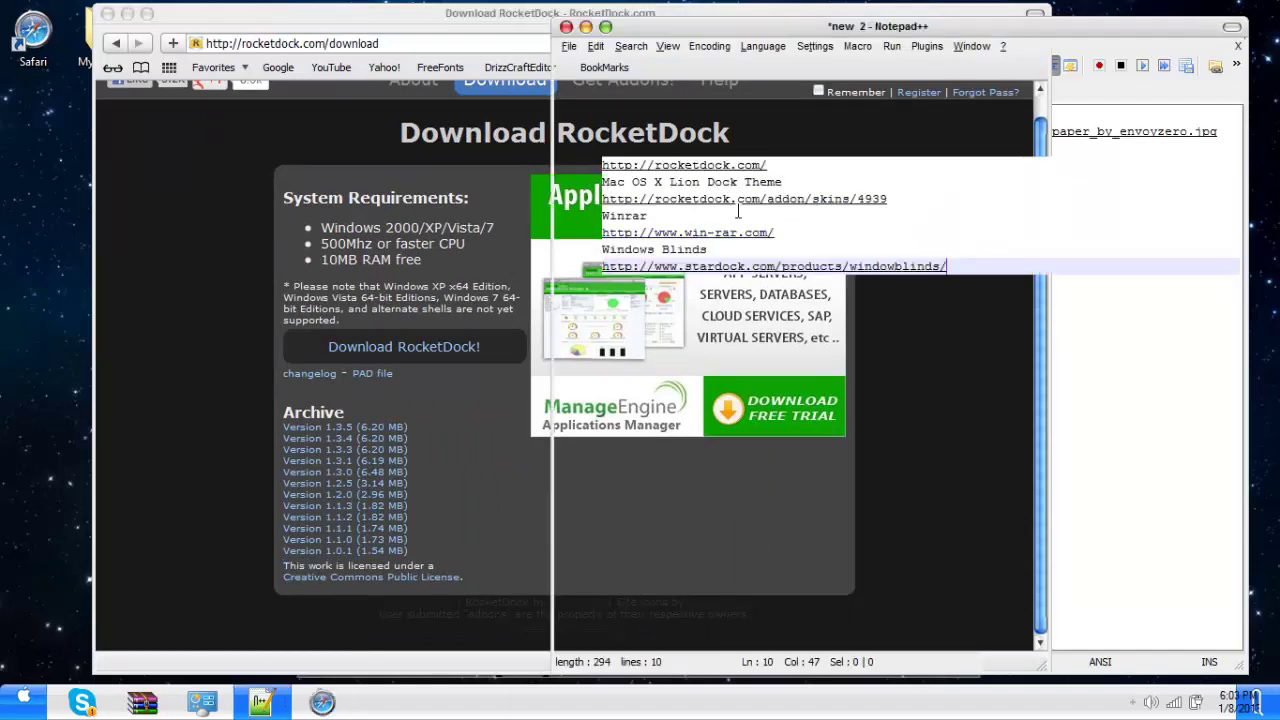
left_click_drag(1092, 33, 898, 78)
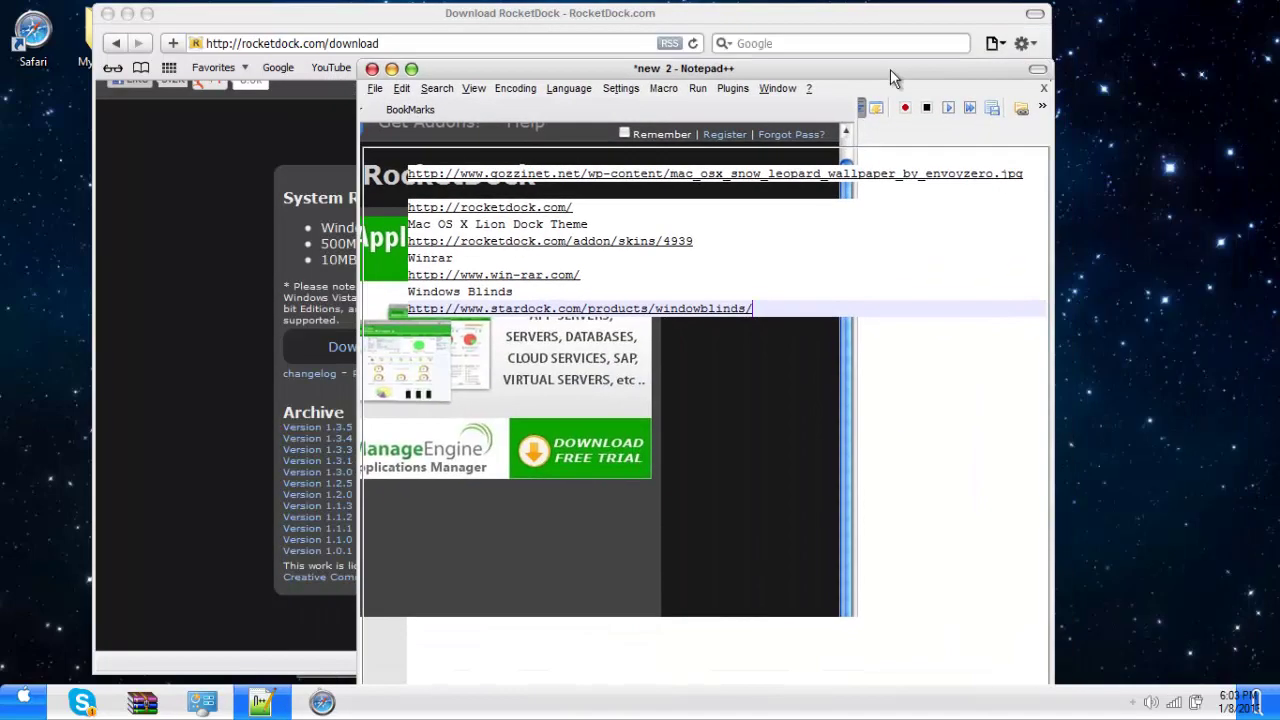
left_click(411, 68)
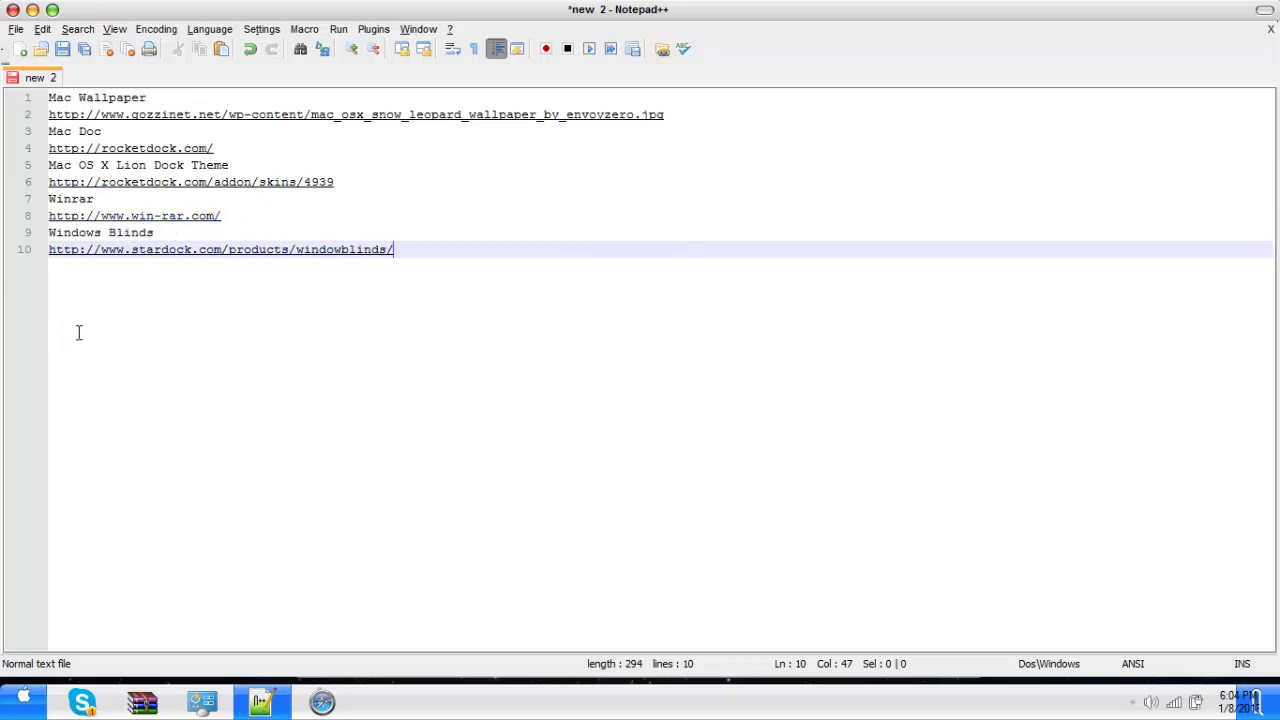
- Open the win-rar.com link listed under Winrar in the notes
key("shift+Up")
key("shift+Up")
left_click(515, 255)
left_click(286, 231)
left_click(214, 216)
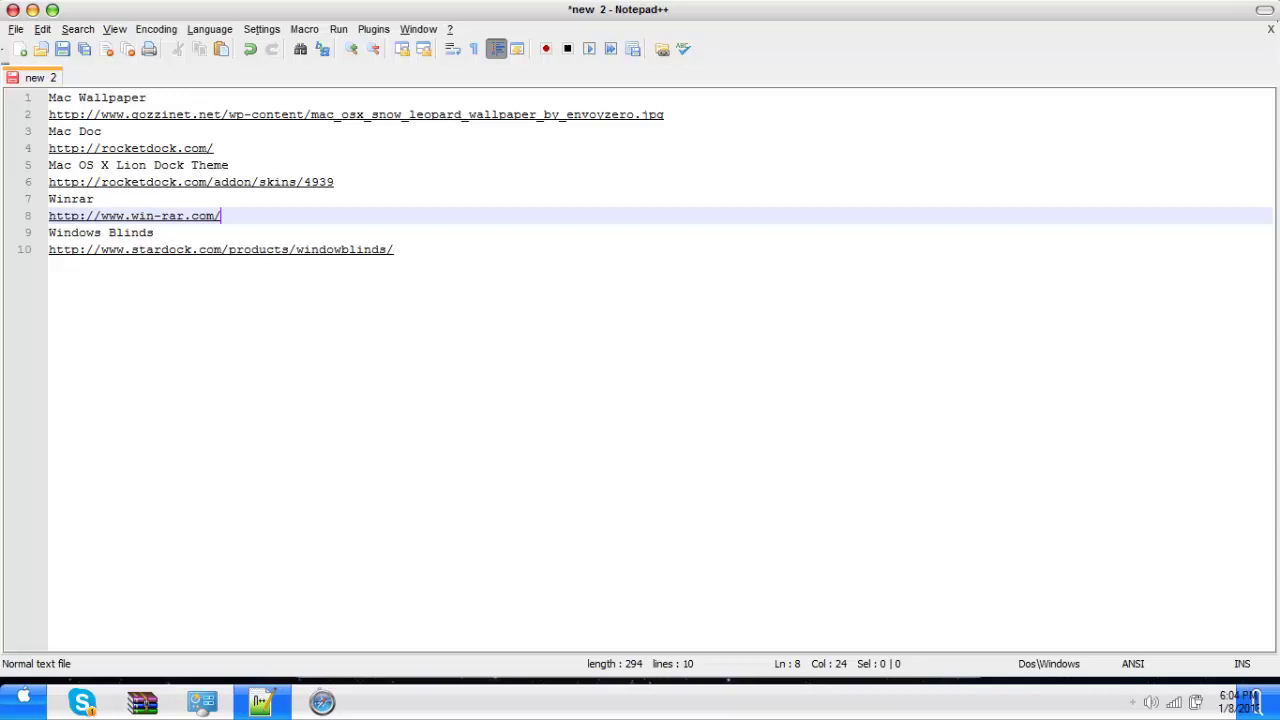
left_click(183, 216)
double_click(184, 217)
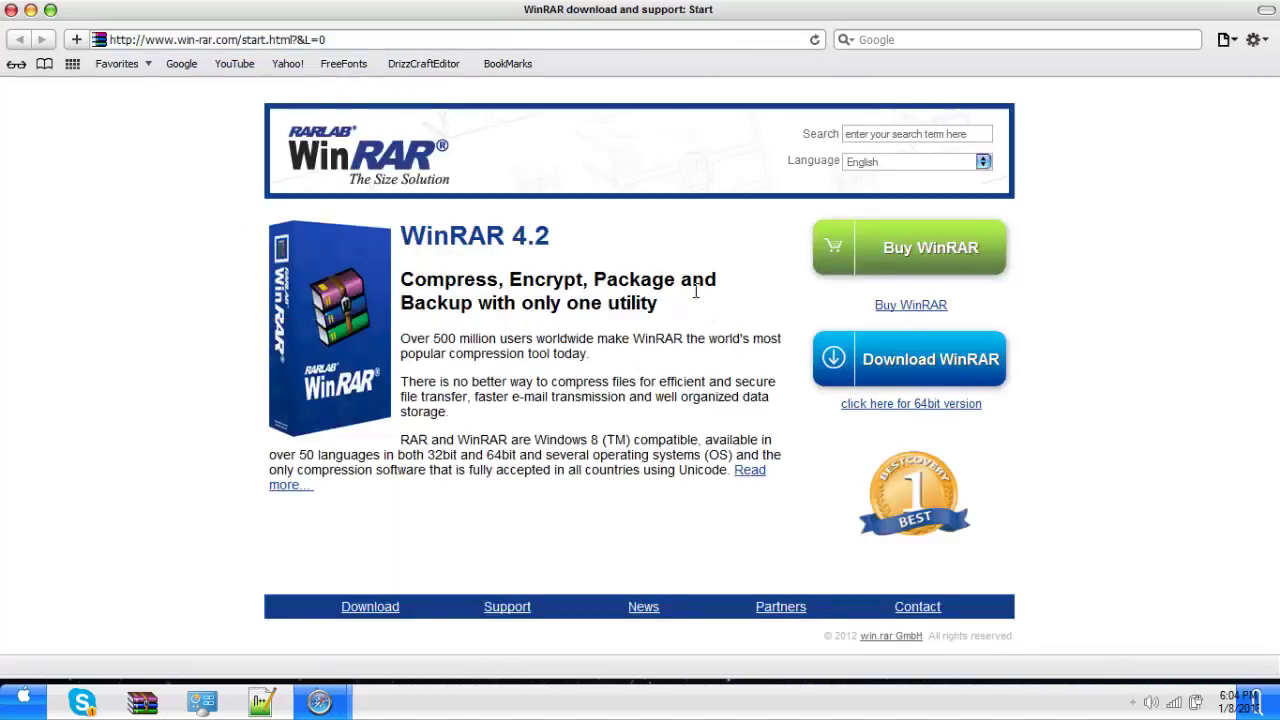
- Try the Download WinRAR link on the start page, look over the pre-download page, and go back
left_click_drag(700, 305, 476, 280)
left_click(940, 362)
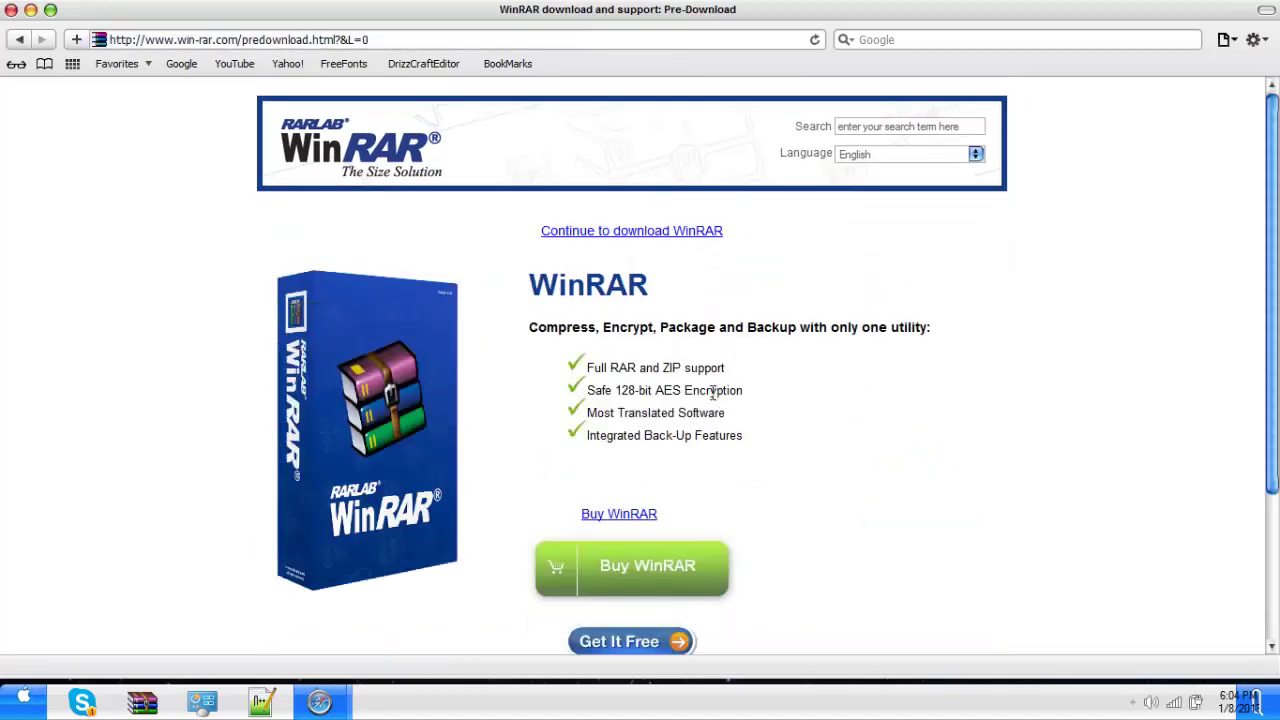
scroll(657, 394, "down", 2)
scroll(420, 228, "up", 2)
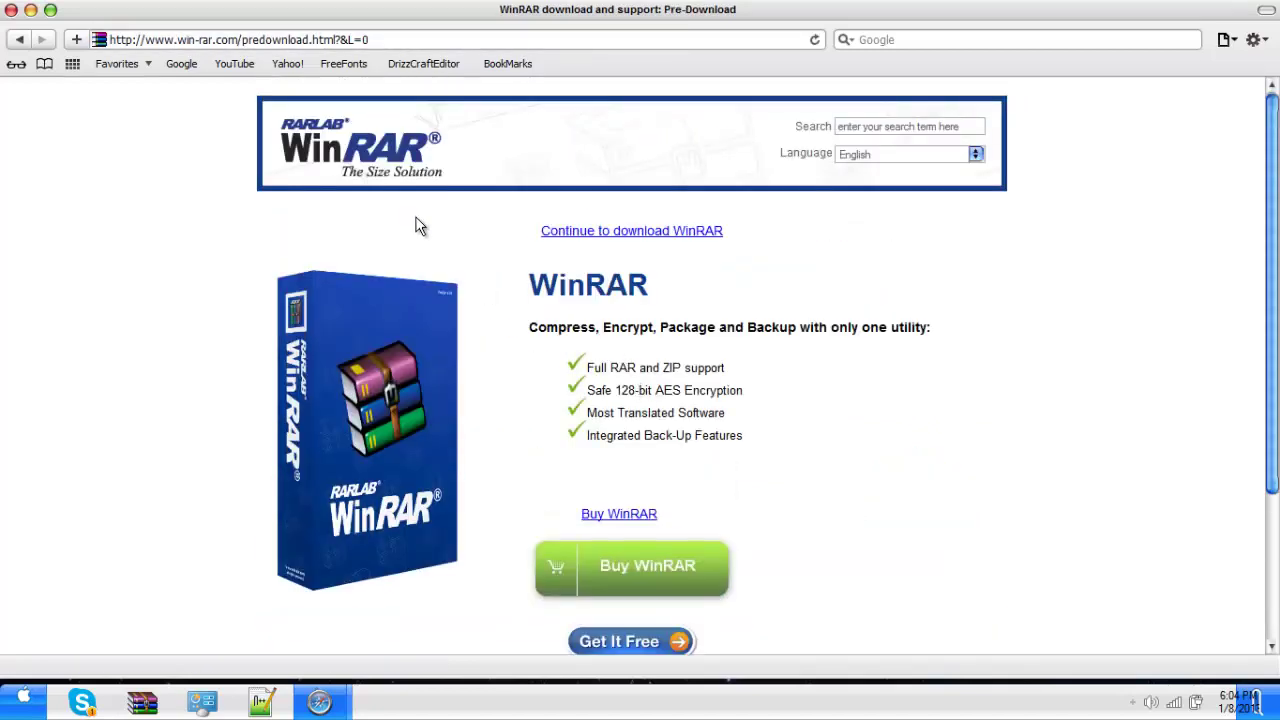
left_click(19, 39)
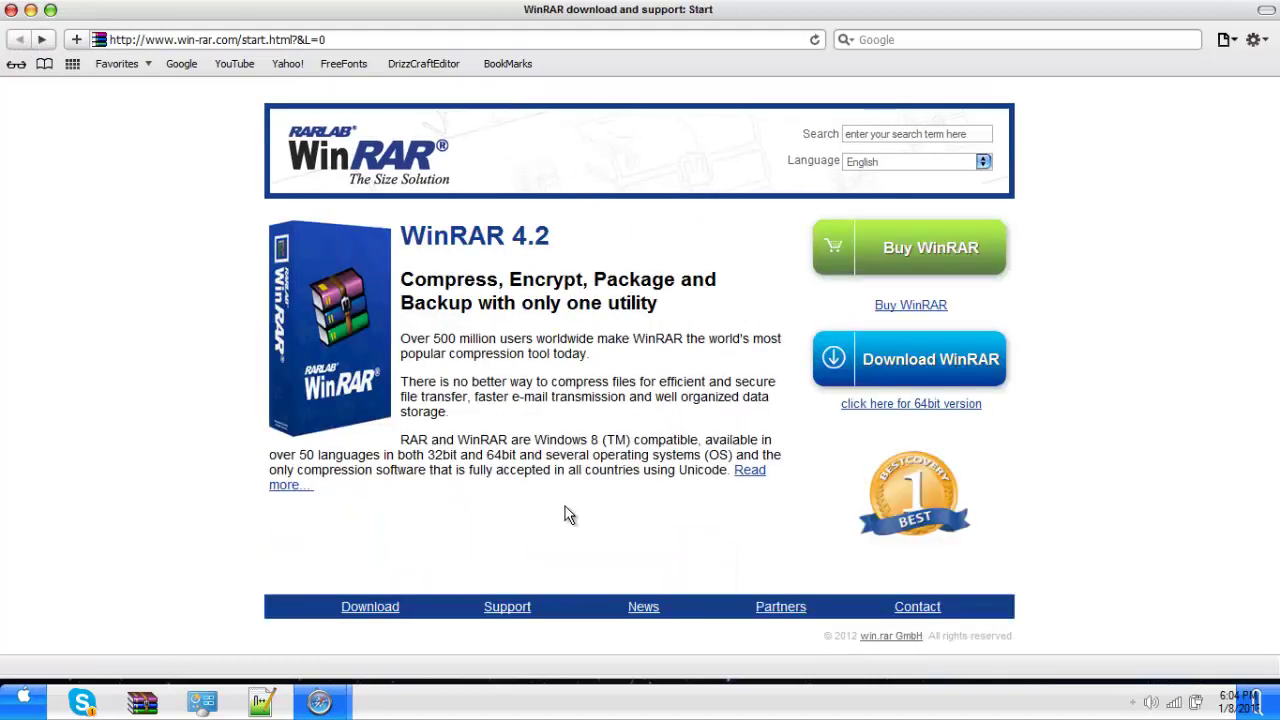
- Open the WinRAR site's Download page and examine the list of versions by language, architecture and platform
left_click(391, 608)
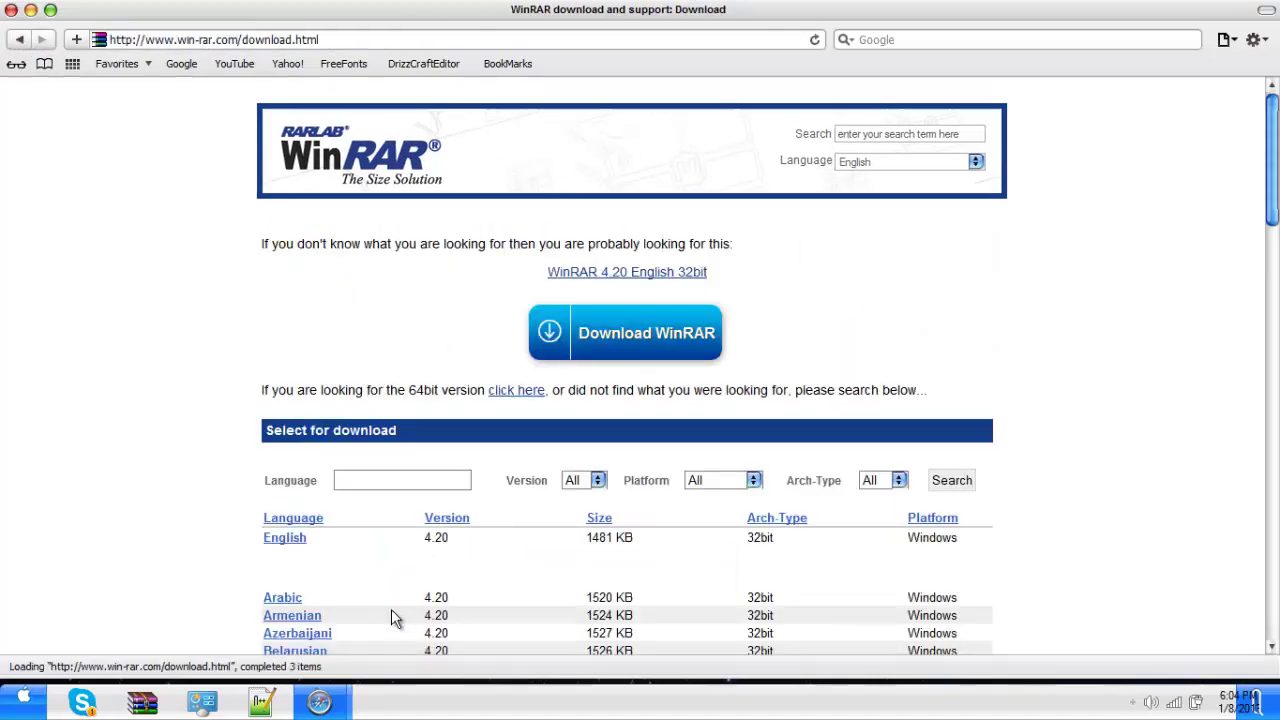
scroll(452, 503, "down", 3)
scroll(452, 503, "down", 4)
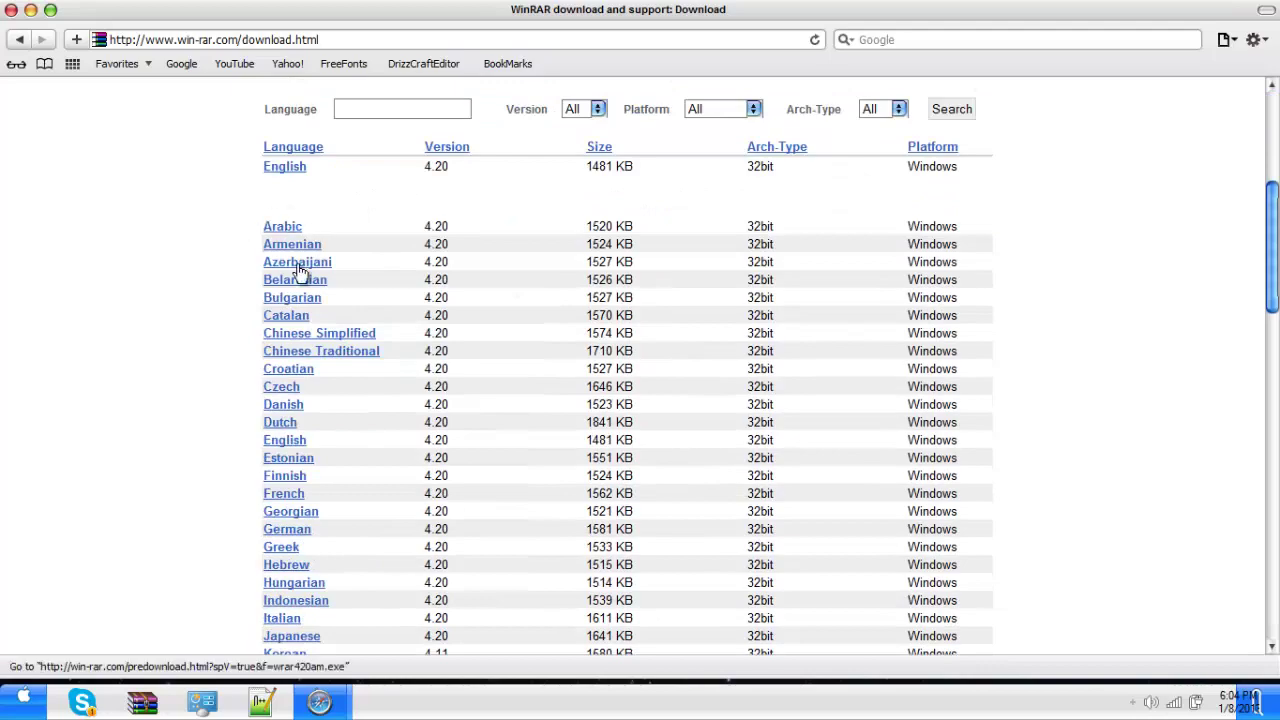
scroll(306, 294, "down", 15)
scroll(310, 302, "up", 3)
scroll(310, 302, "down", 2)
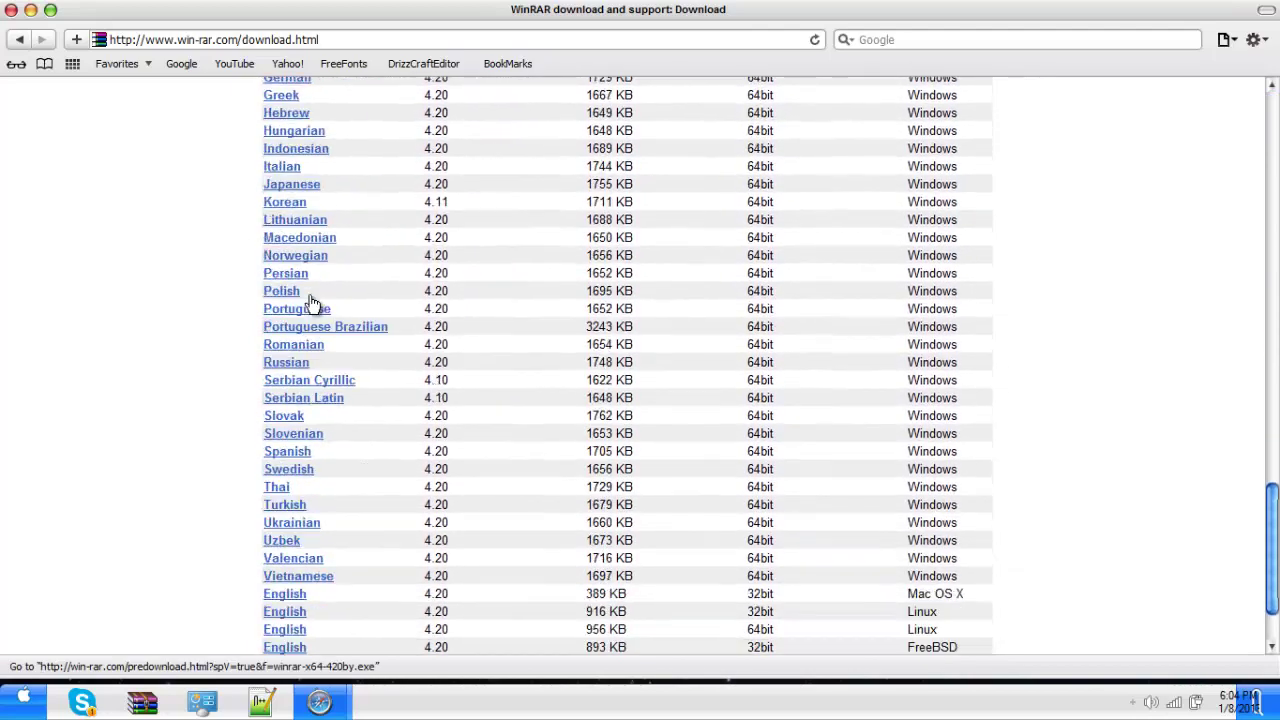
scroll(310, 302, "down", 2)
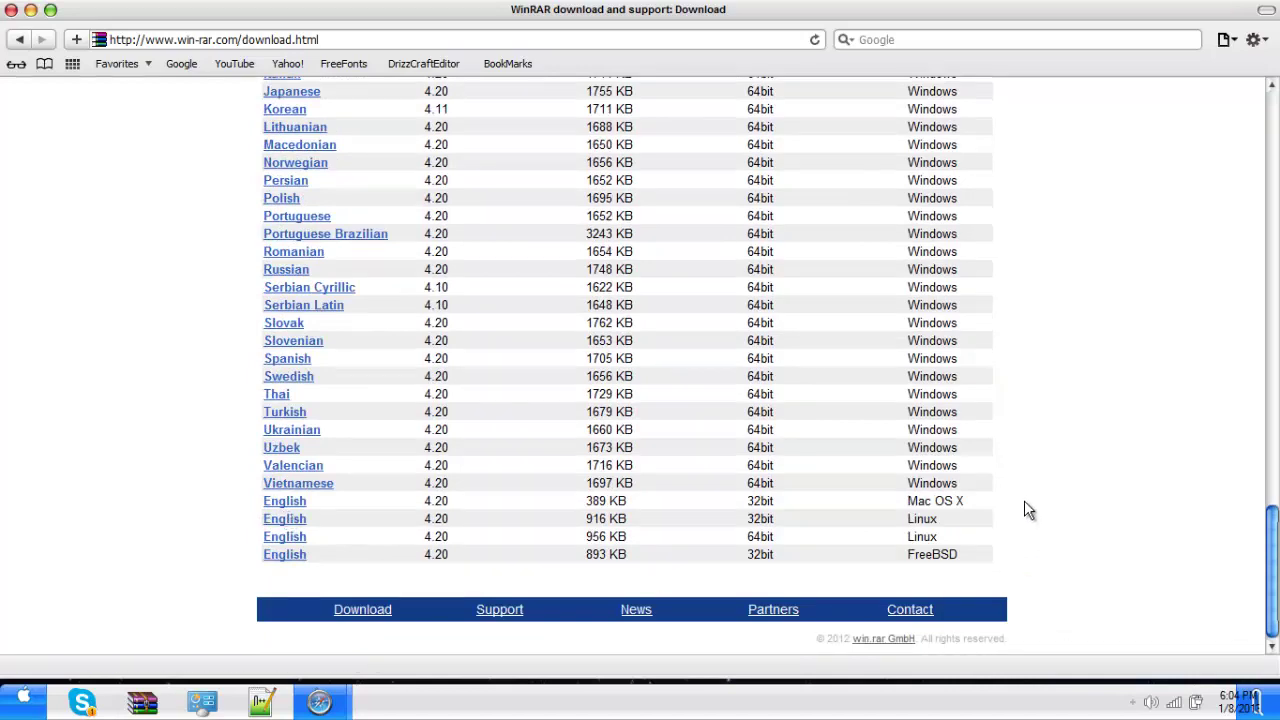
scroll(1144, 452, "up", 10)
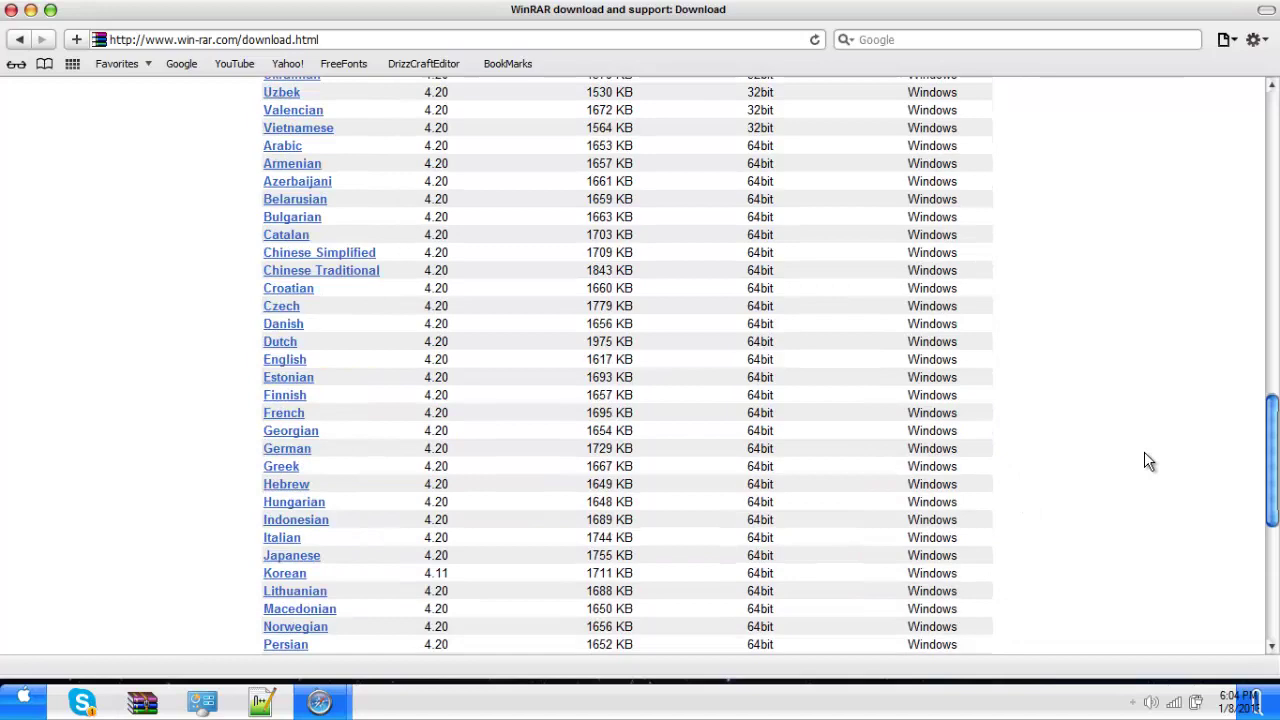
scroll(1144, 460, "up", 20)
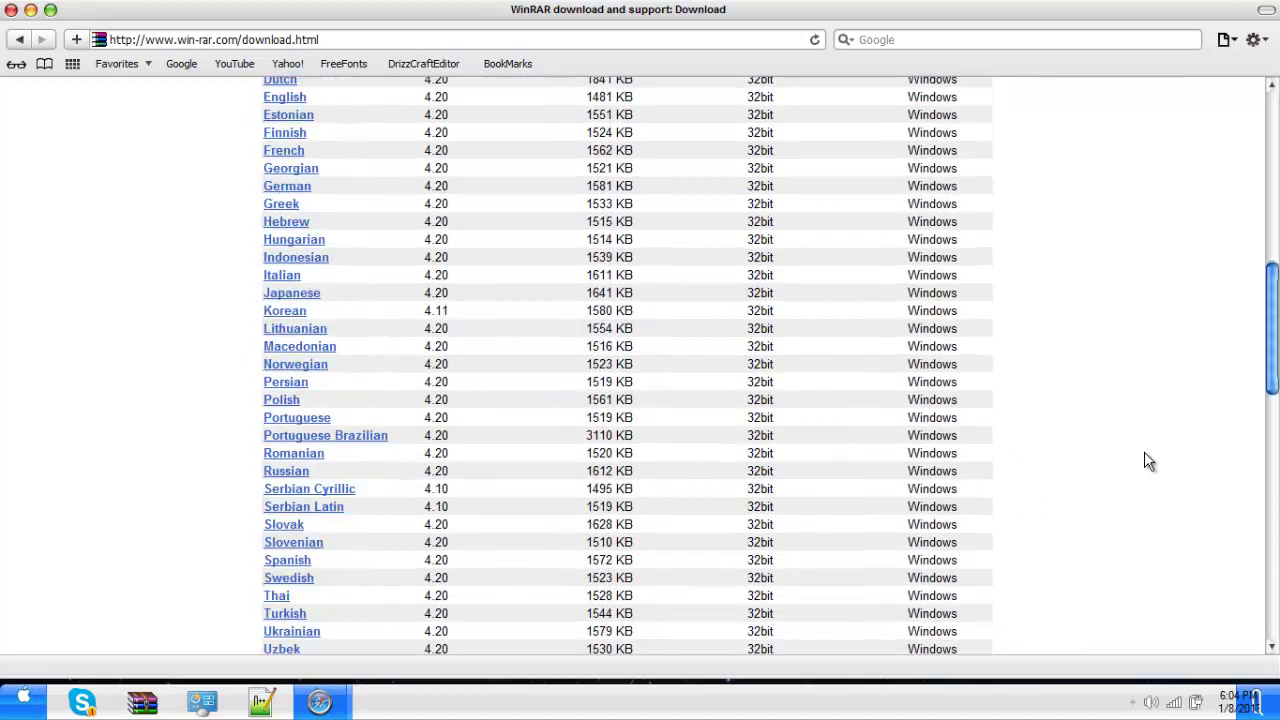
scroll(1149, 447, "down", 8)
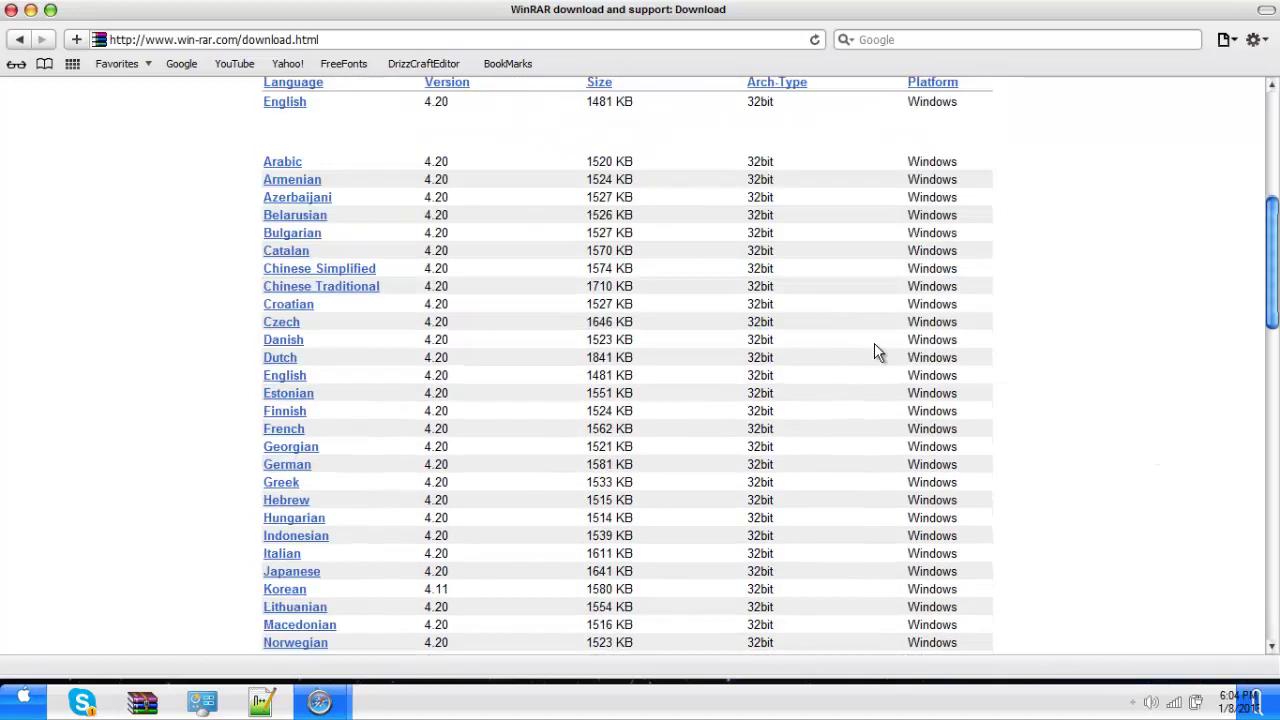
- Try to reach the WinRAR developer's site at the address rar-lab.com
left_click(407, 44)
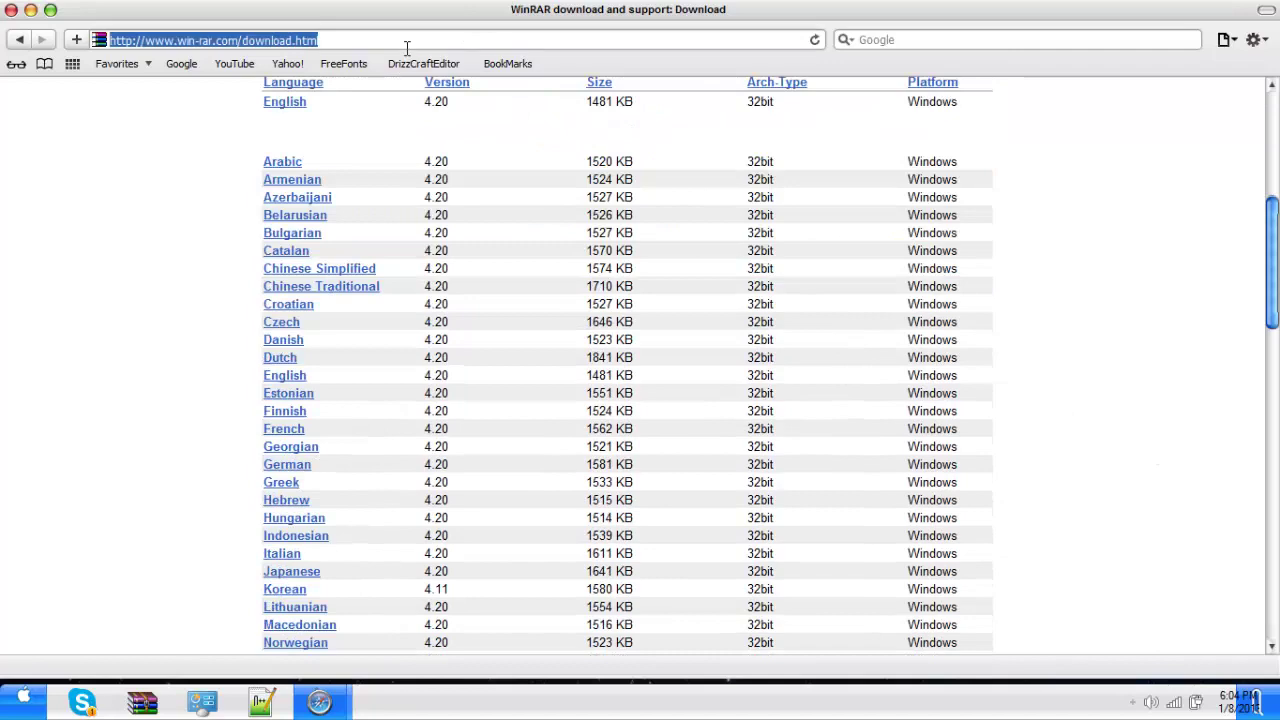
type("rarla")
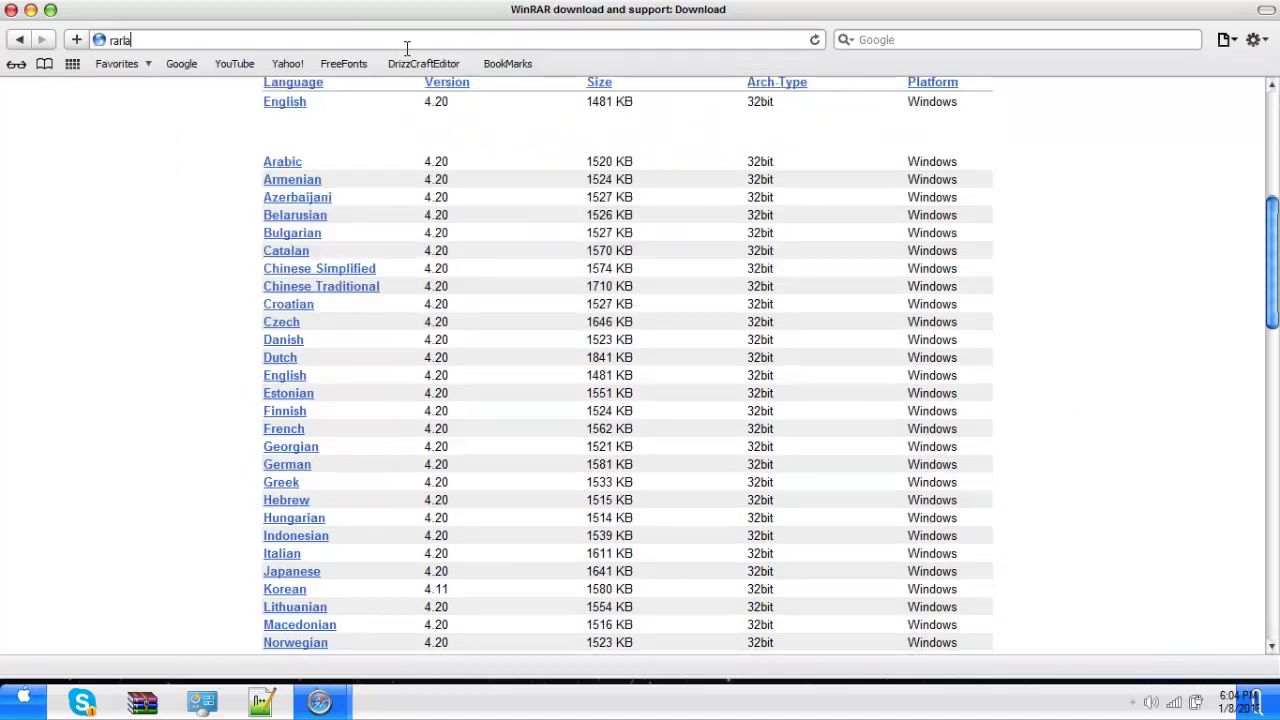
key("BackSpace")
key("BackSpace")
type("-lab.com")
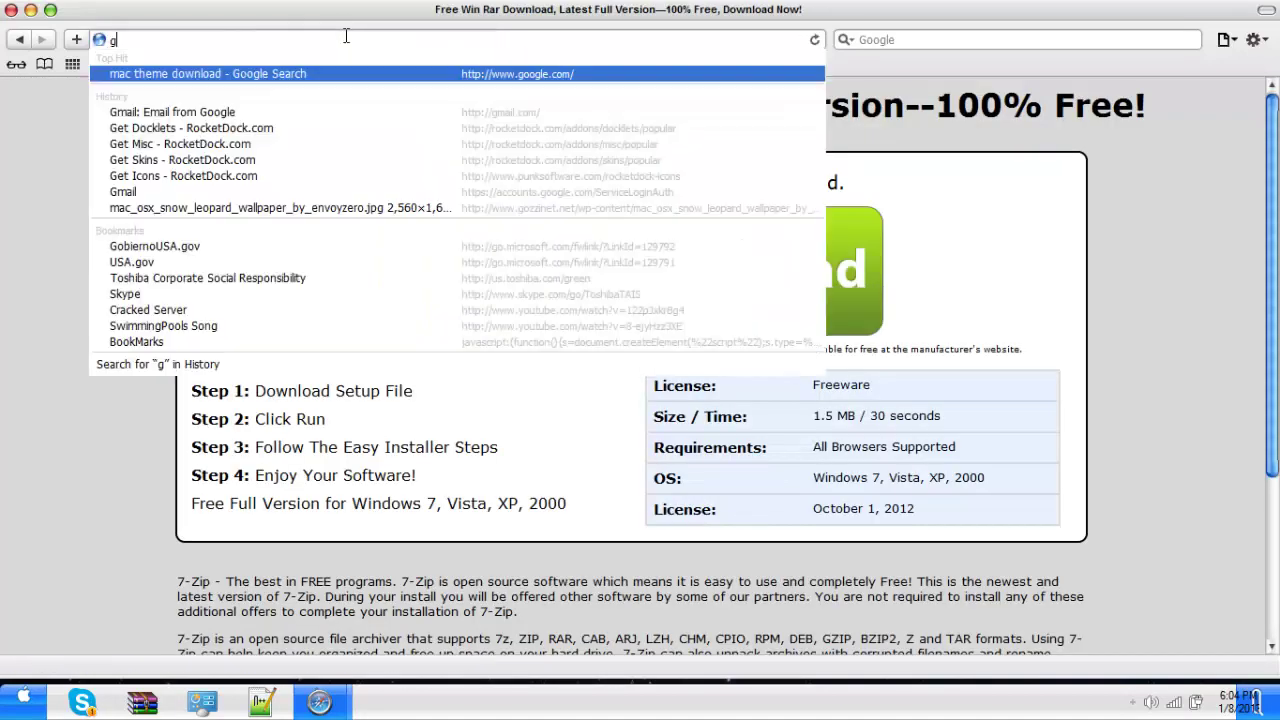
- Search for rarLab on google.com, open the RARLAB site, and go to its Downloads page
key("BackSpace")
key("BackSpace")
type("e.com")
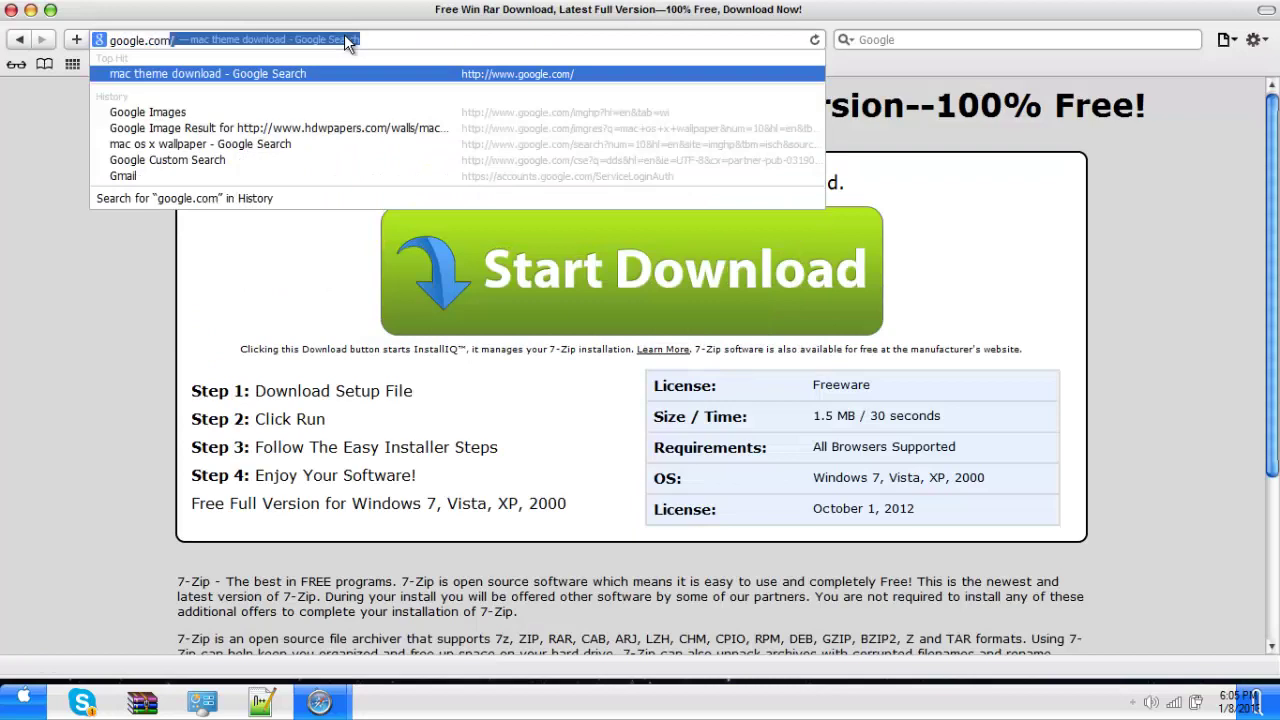
key("Return")
type("rarLab")
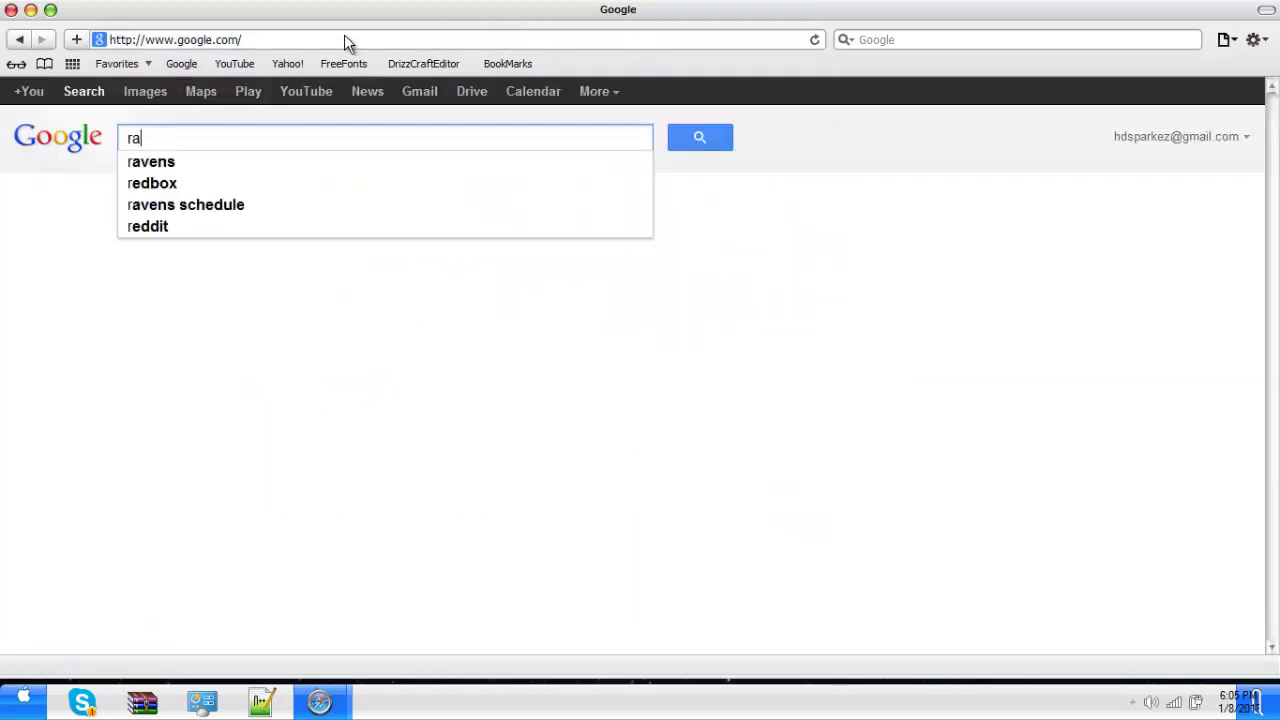
key("Return")
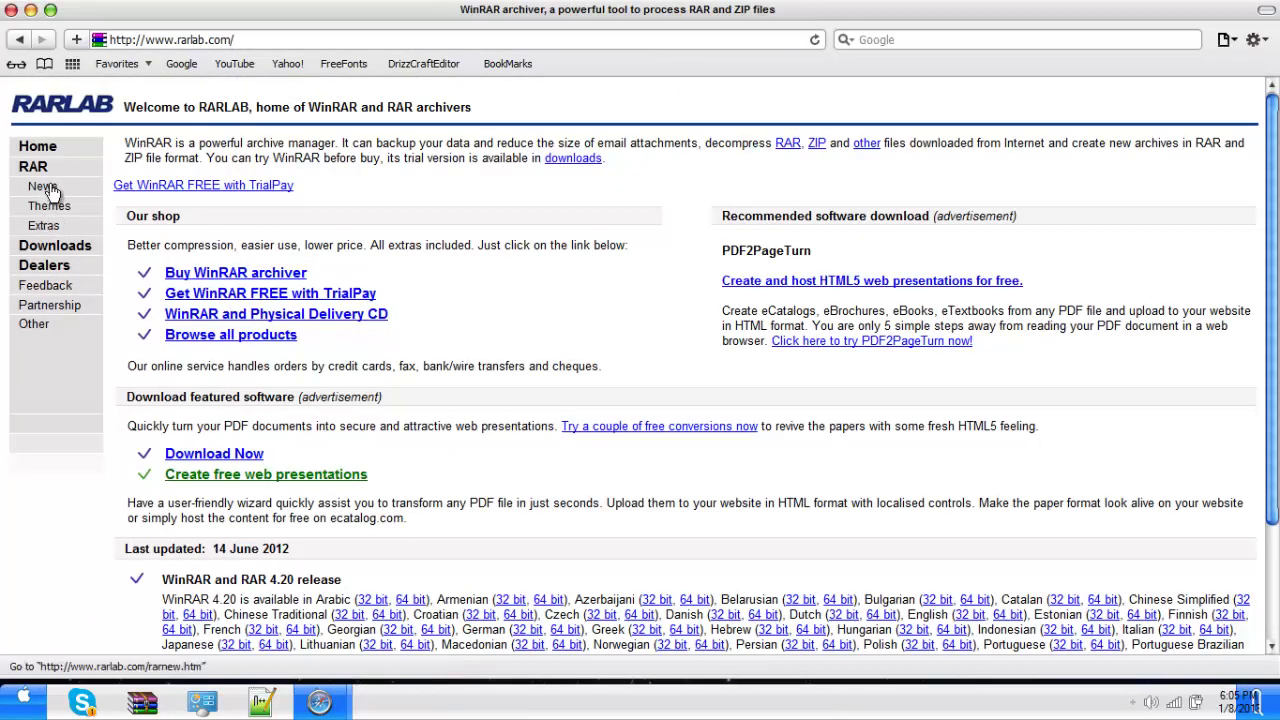
left_click(30, 255)
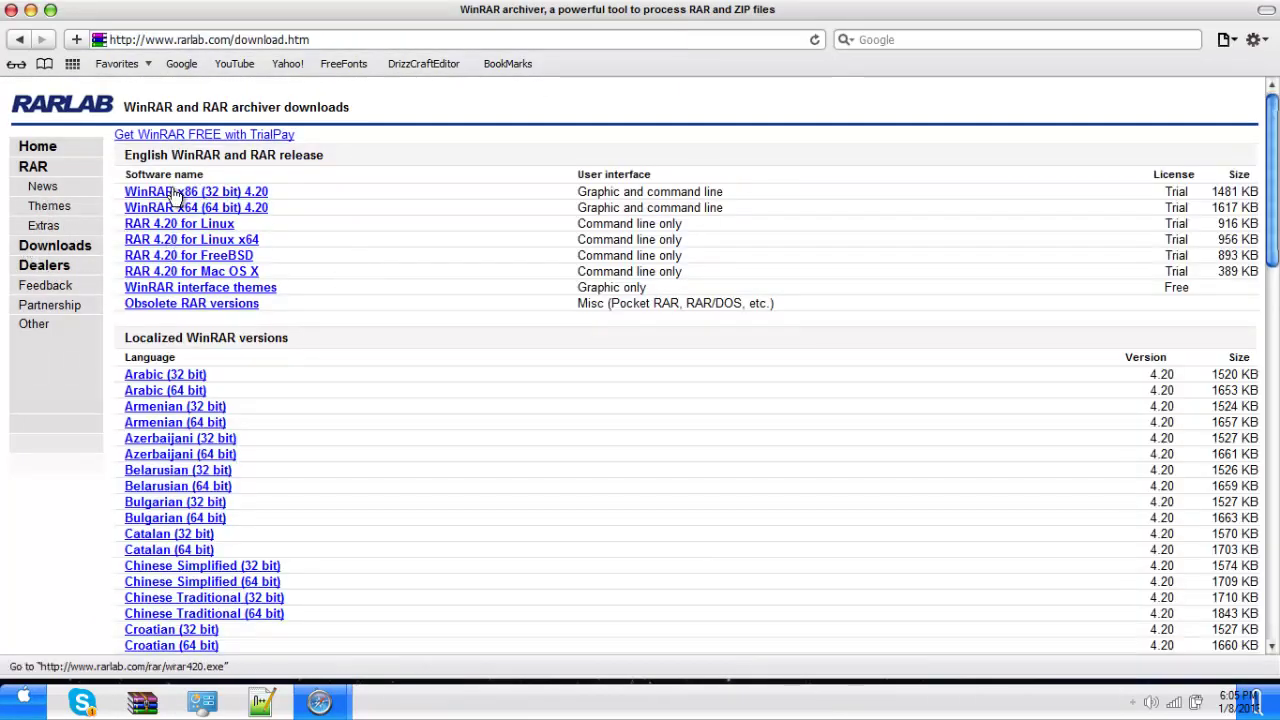
- Check the computer's system type in its properties, close them, and review the RARLAB list of WinRAR downloads
left_click(14, 704)
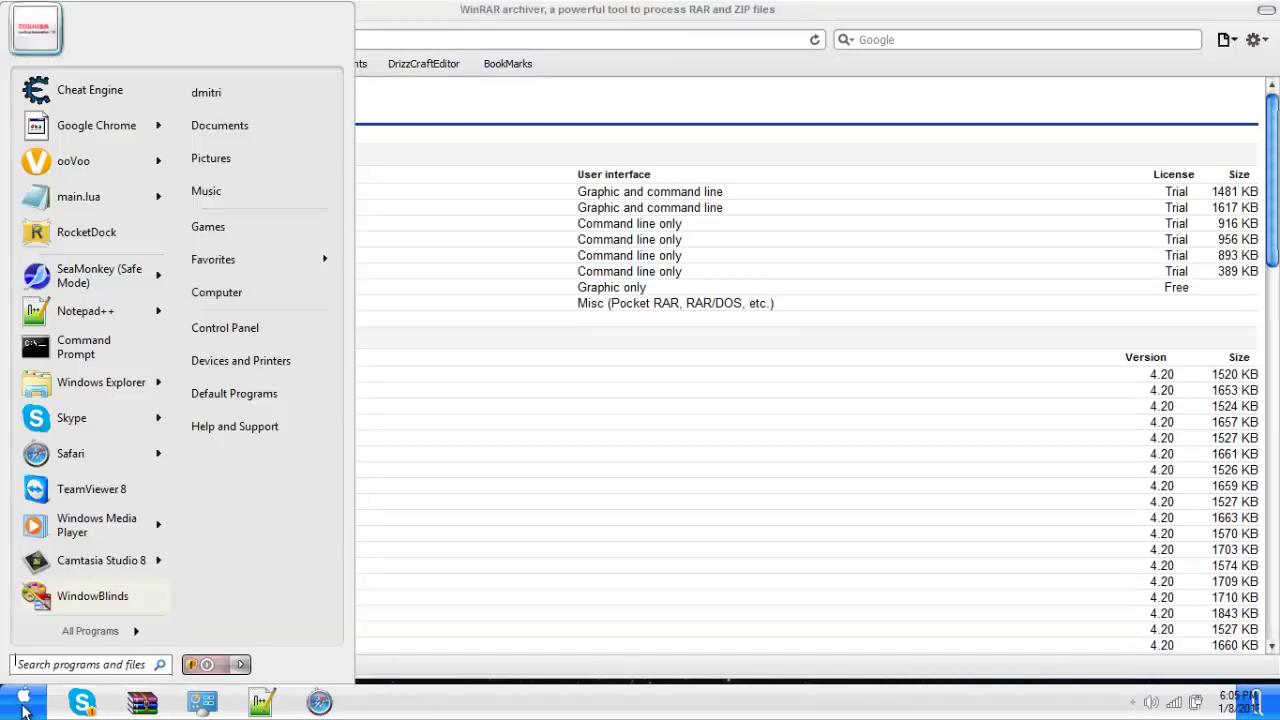
right_click(214, 301)
left_click(278, 478)
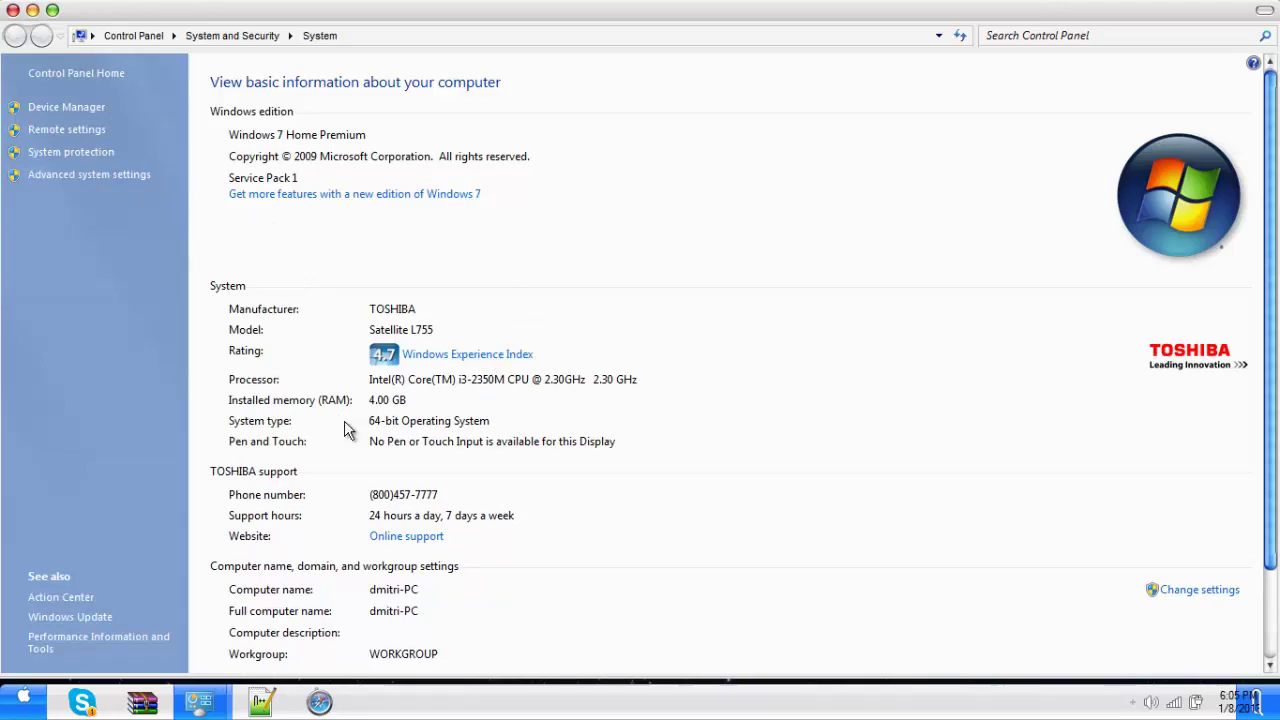
left_click(13, 10)
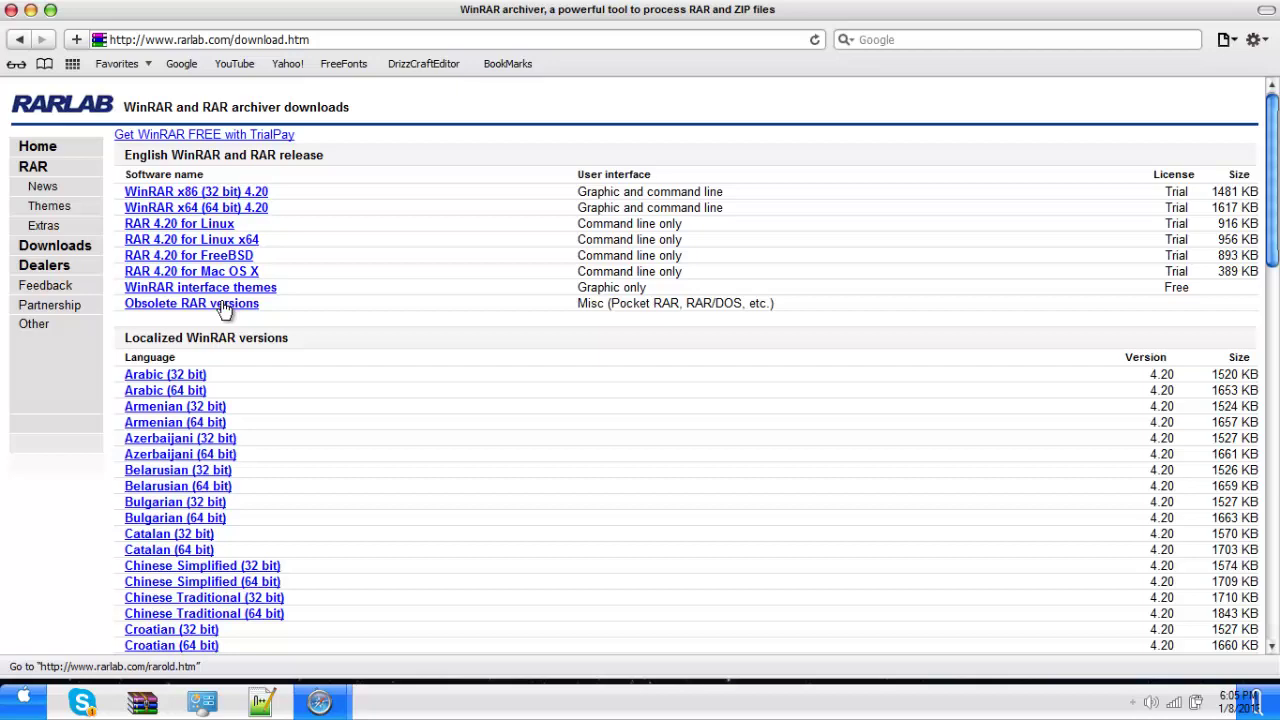
scroll(200, 414, "down", 4)
scroll(205, 385, "up", 4)
- Start downloading RocketDock-v1.3.5.exe from the open RocketDock download page, and stop the download while it is in progress
mouse_move(320, 705)
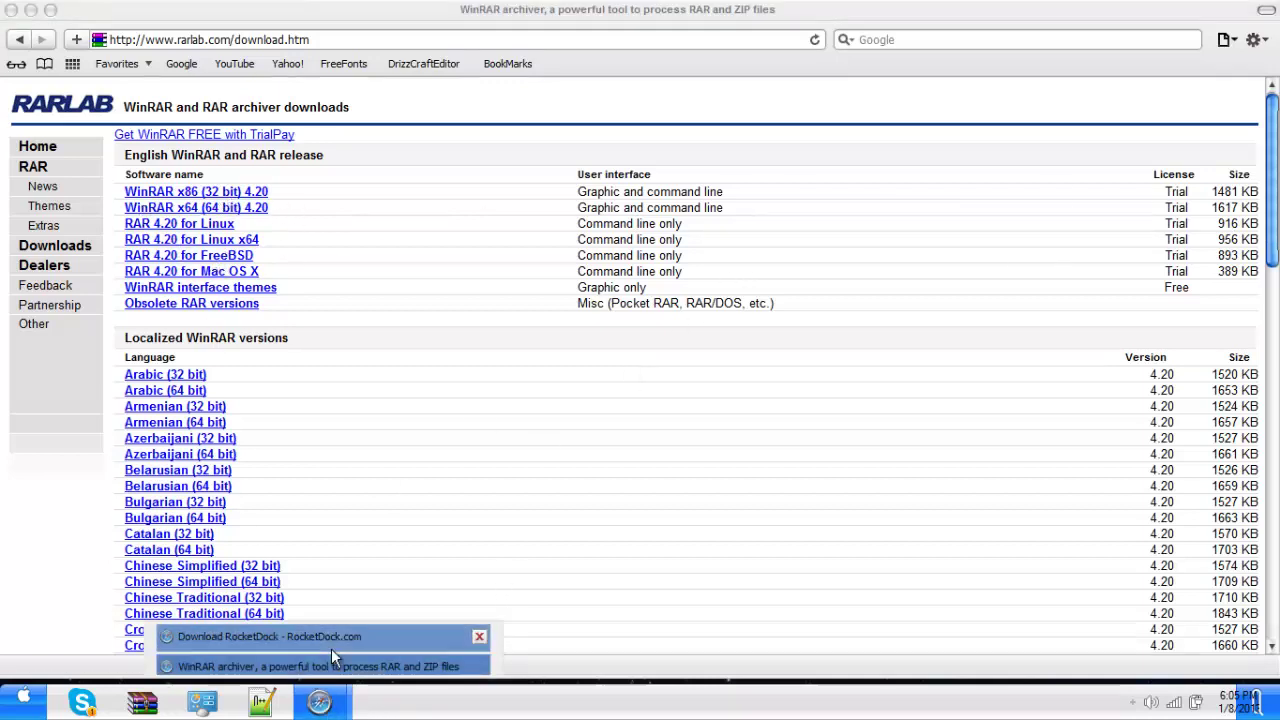
left_click(336, 641)
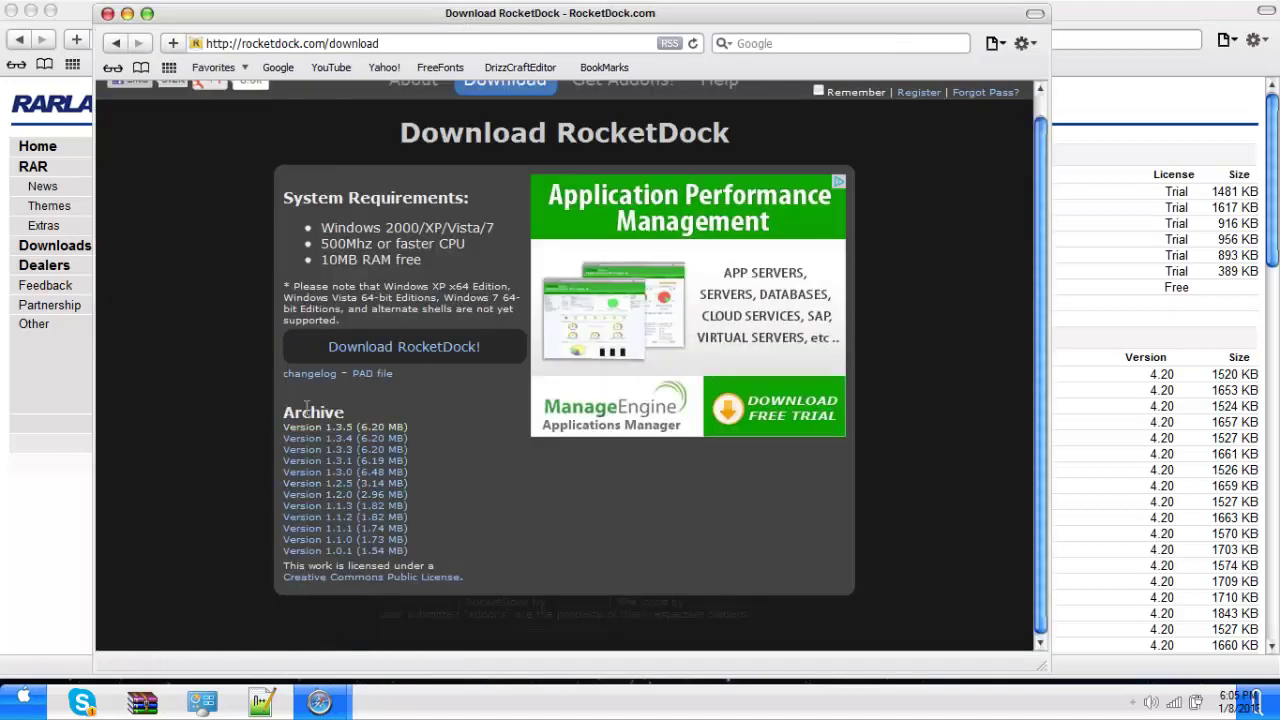
left_click(333, 347)
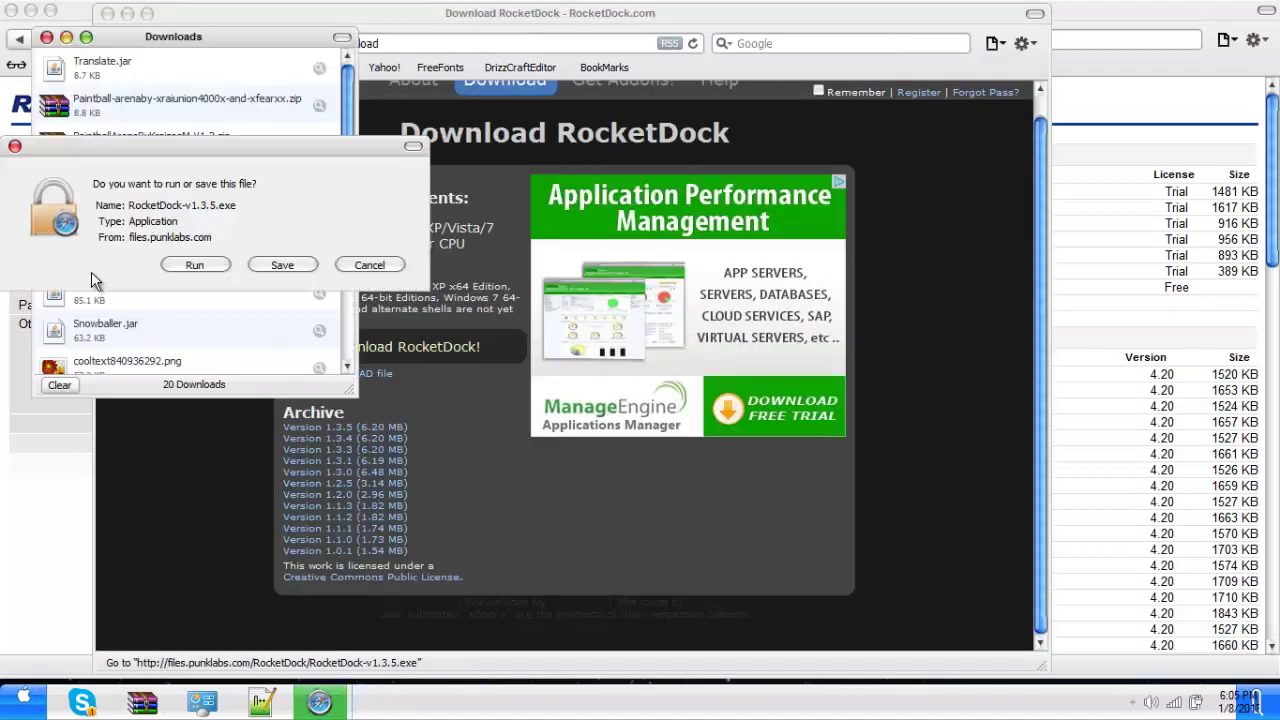
left_click(225, 264)
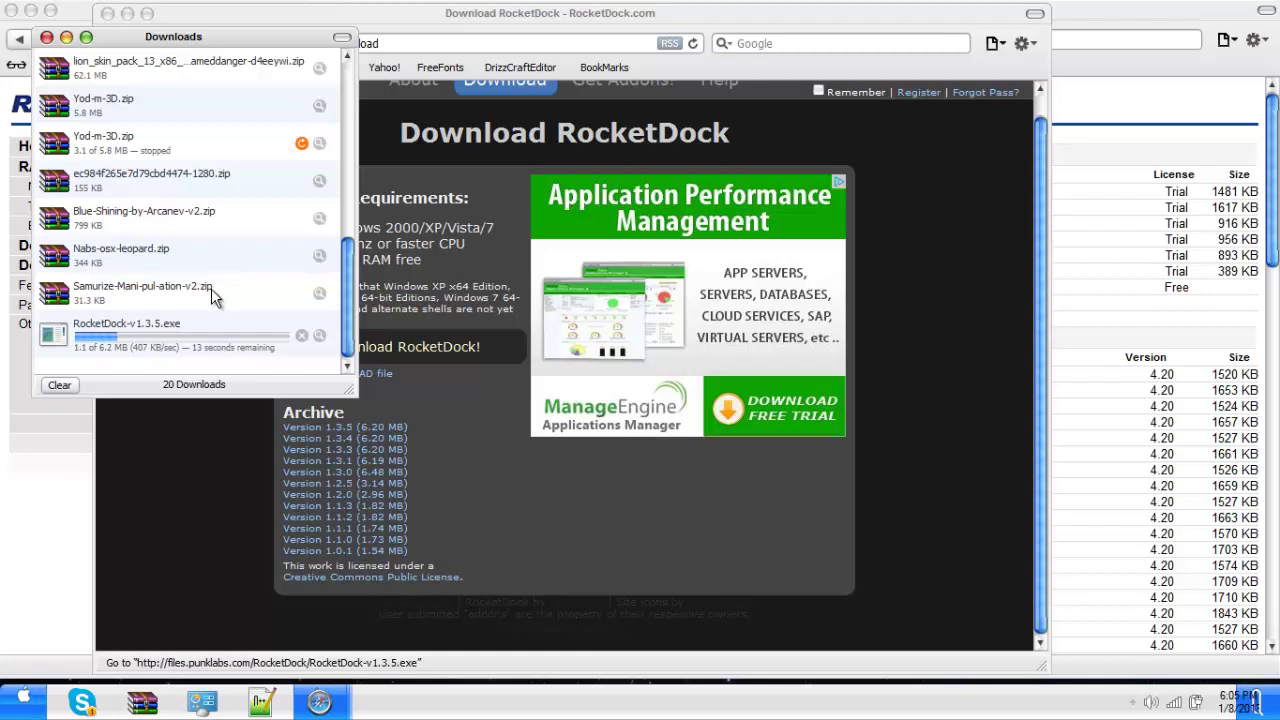
left_click(301, 335)
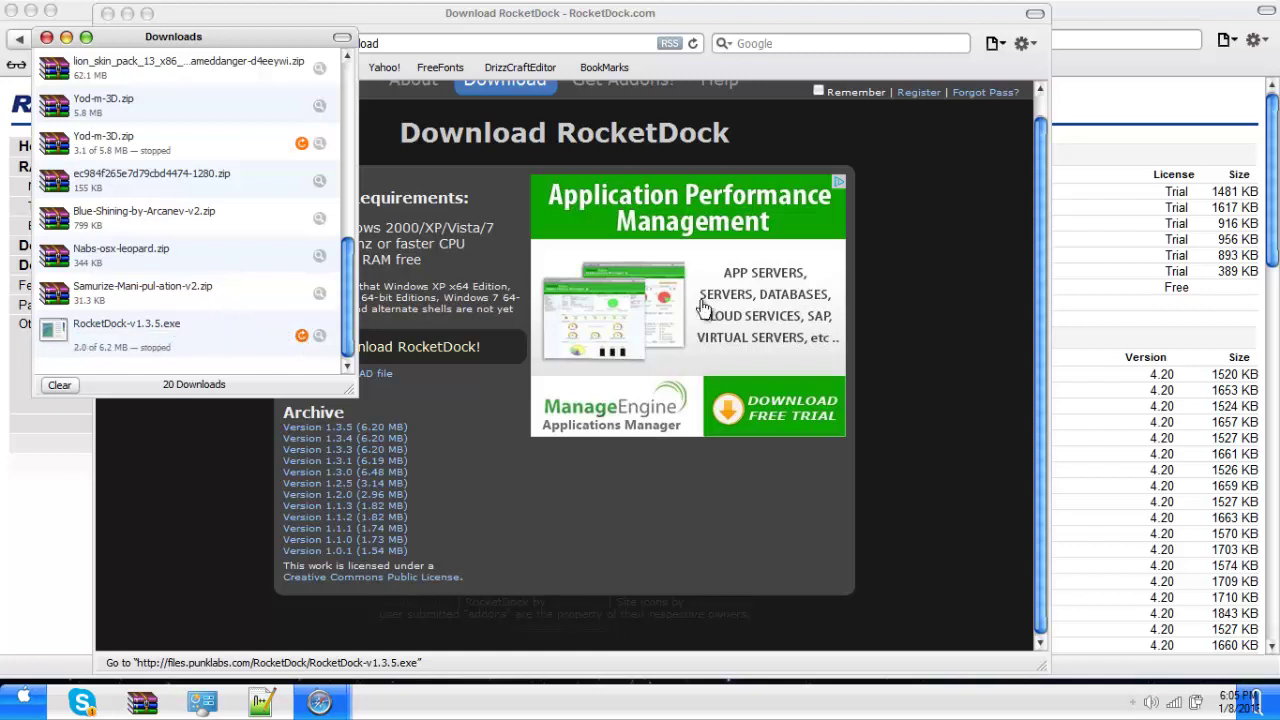
- Roll up the Downloads and RocketDock windows, and minimize the RARLAB and link-list windows to reveal the desktop
left_click(341, 40)
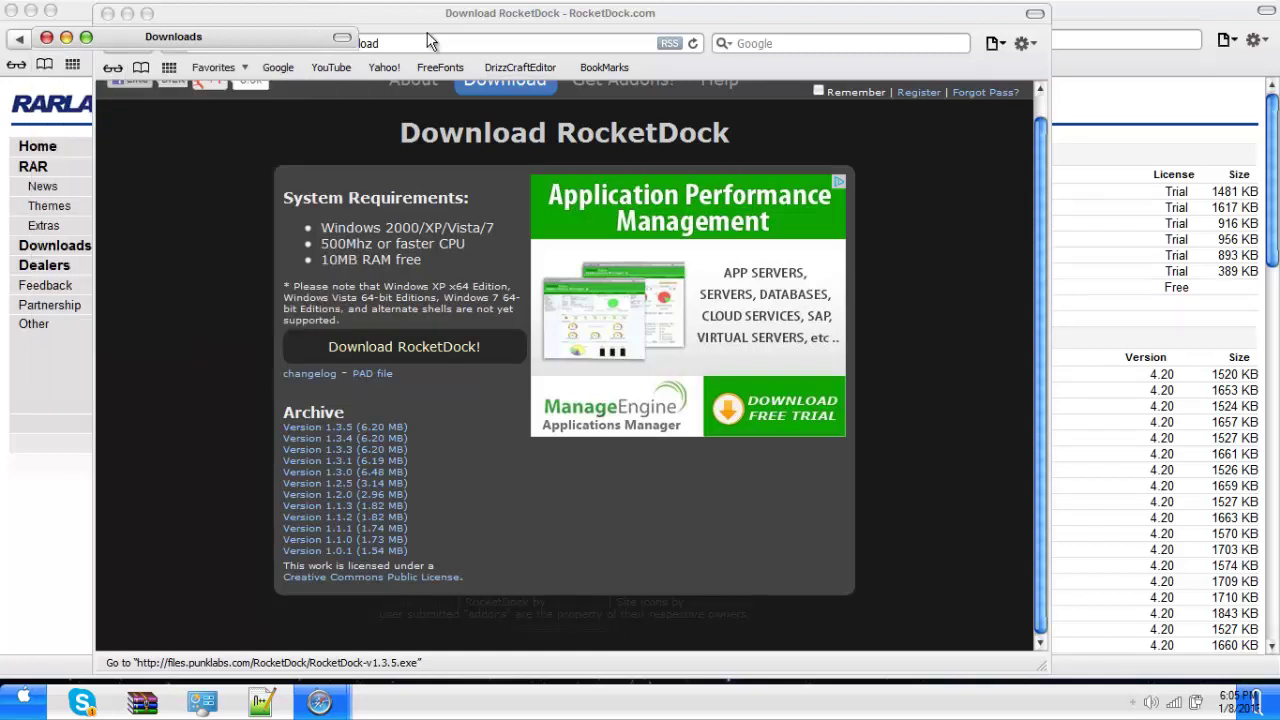
left_click(1035, 14)
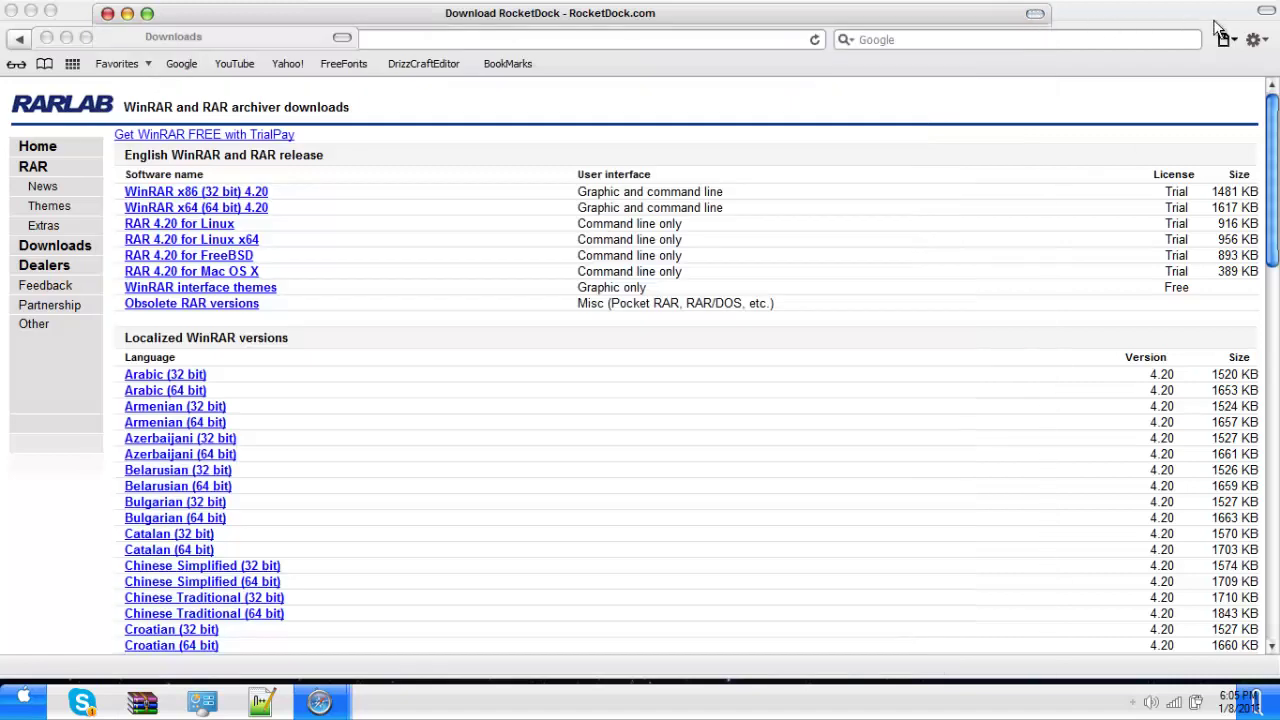
left_click(1047, 23)
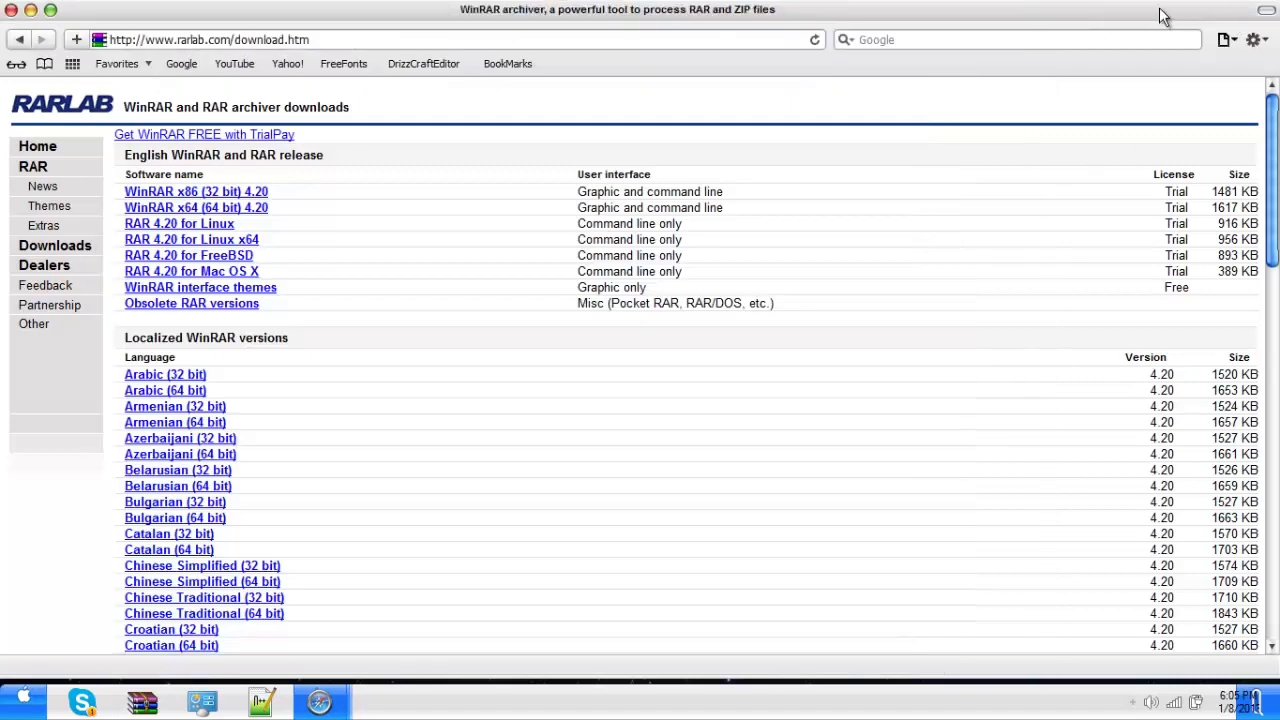
left_click(31, 10)
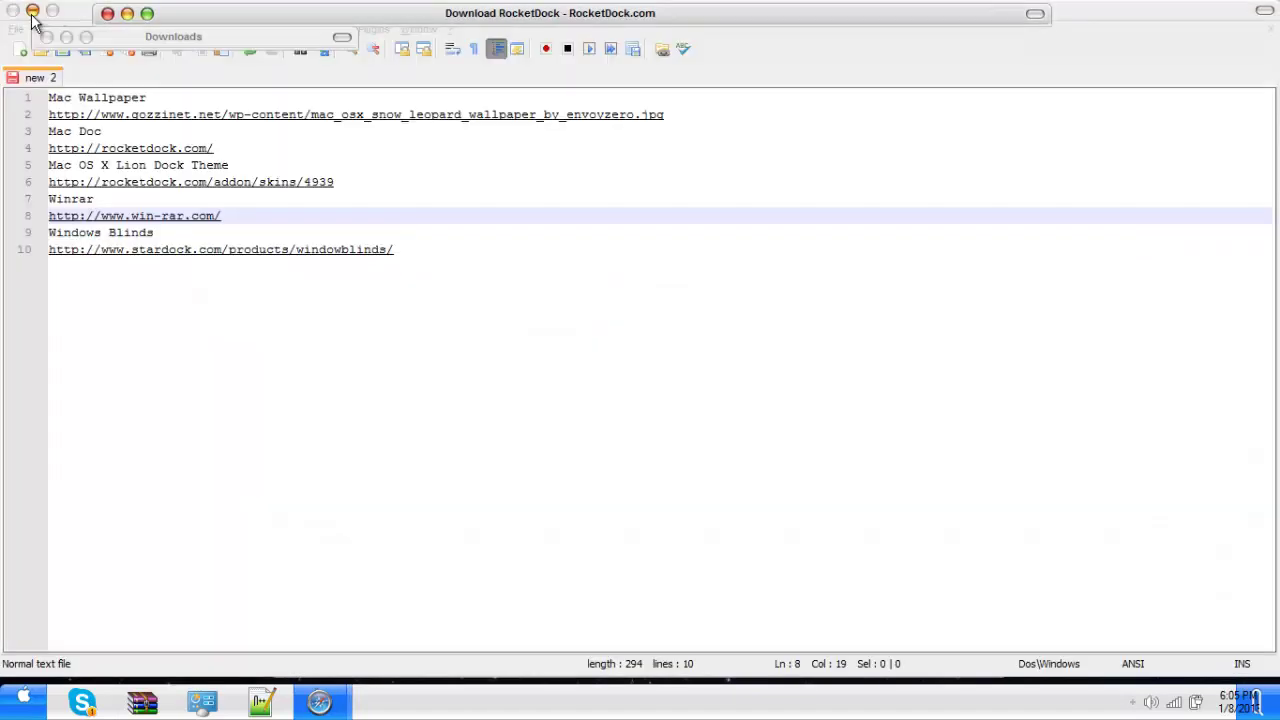
left_click(32, 11)
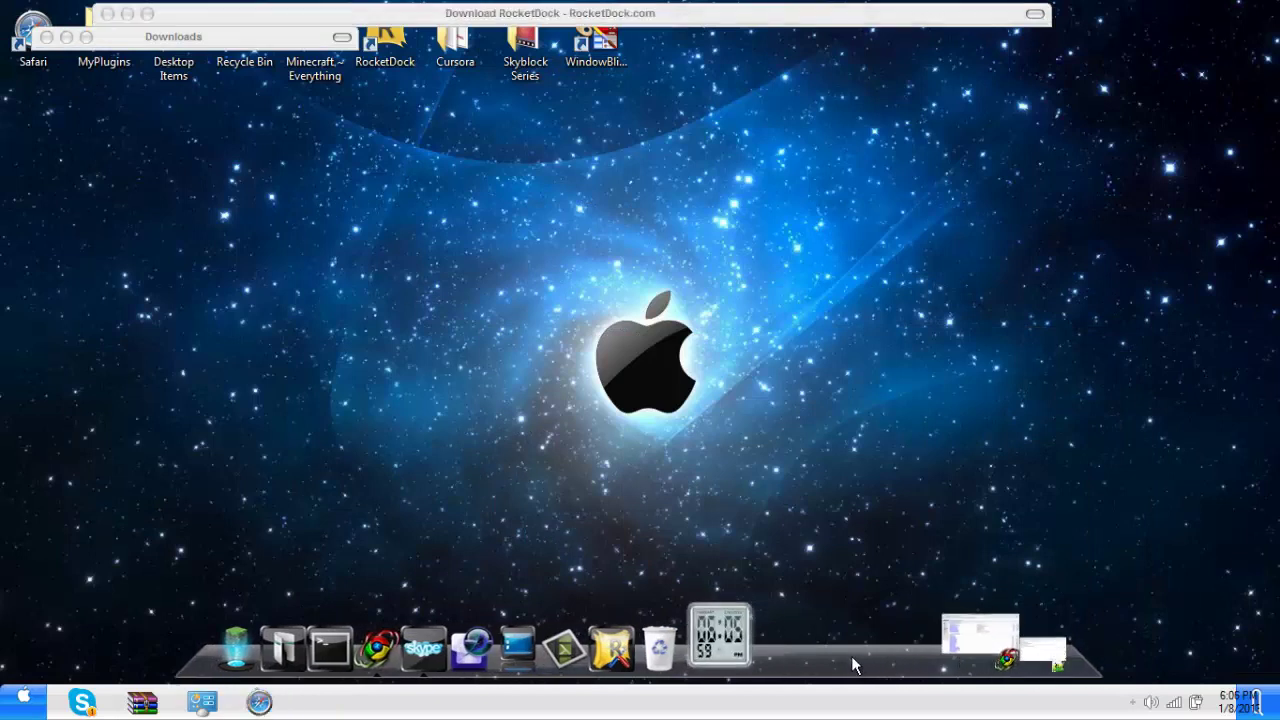
- Close the rolled-up RocketDock browser window and try to close the Downloads window
right_click(852, 660)
left_click(795, 466)
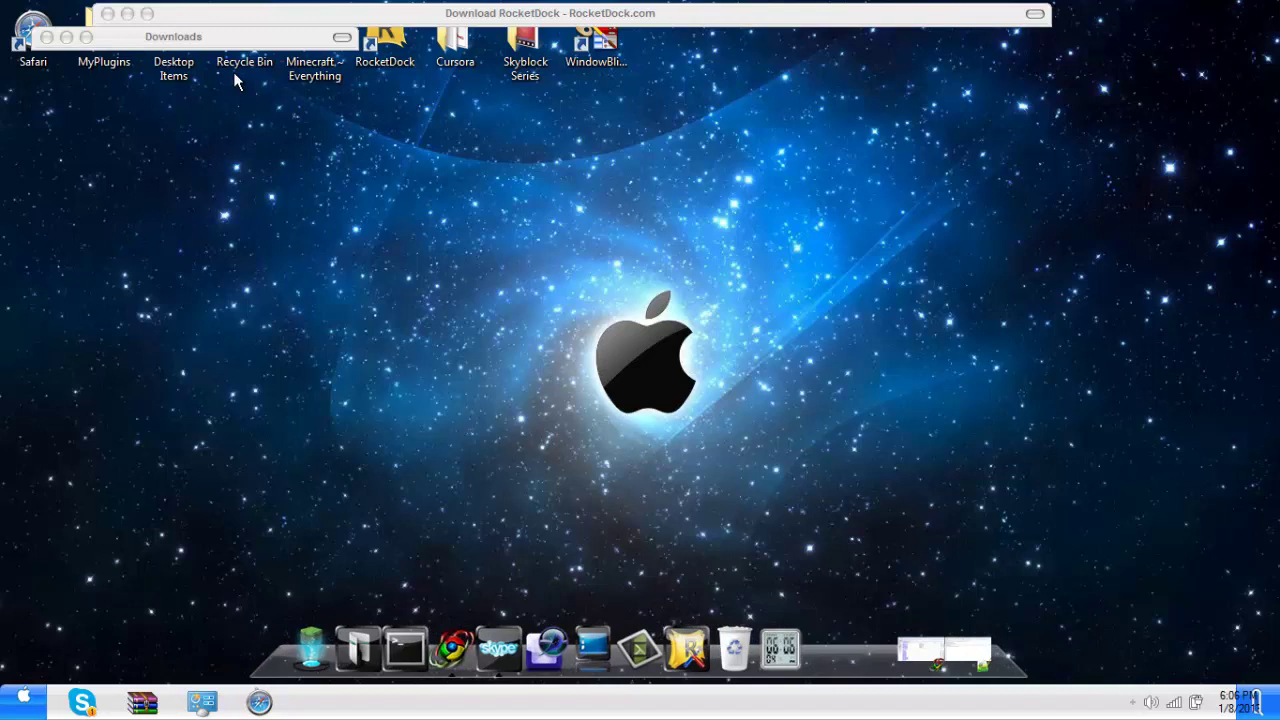
left_click(46, 38)
left_click(521, 22)
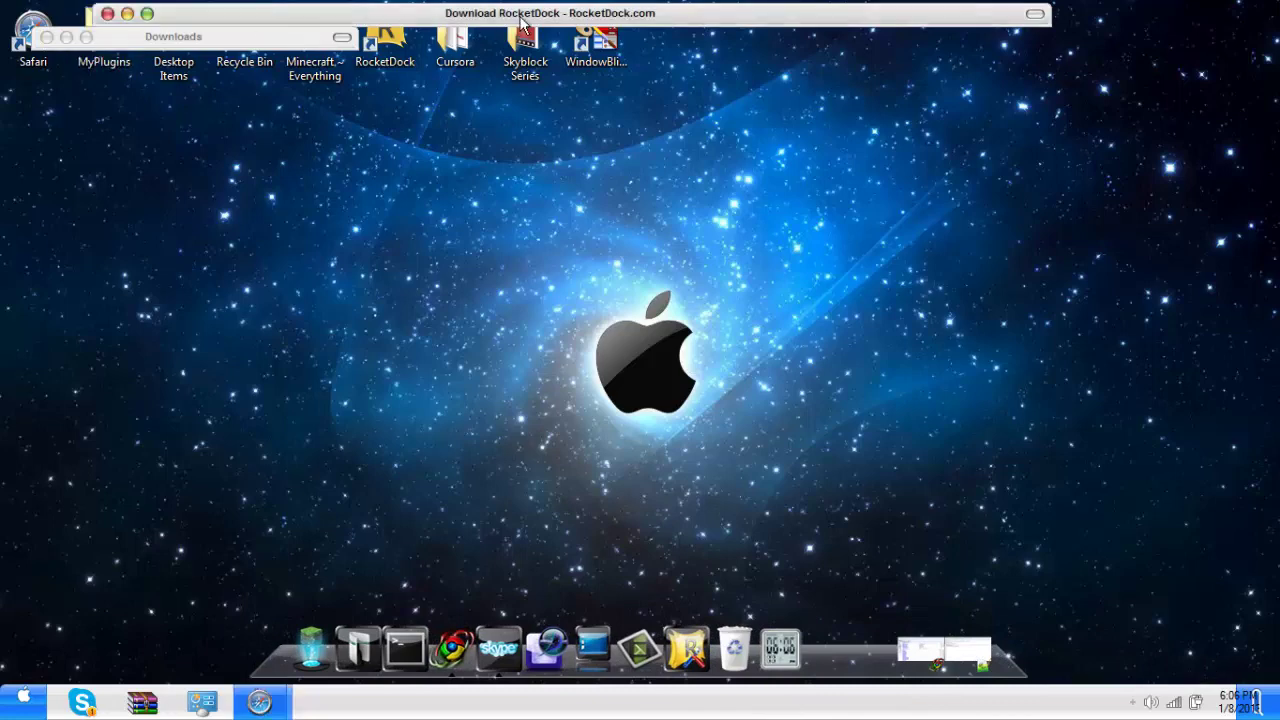
left_click(108, 15)
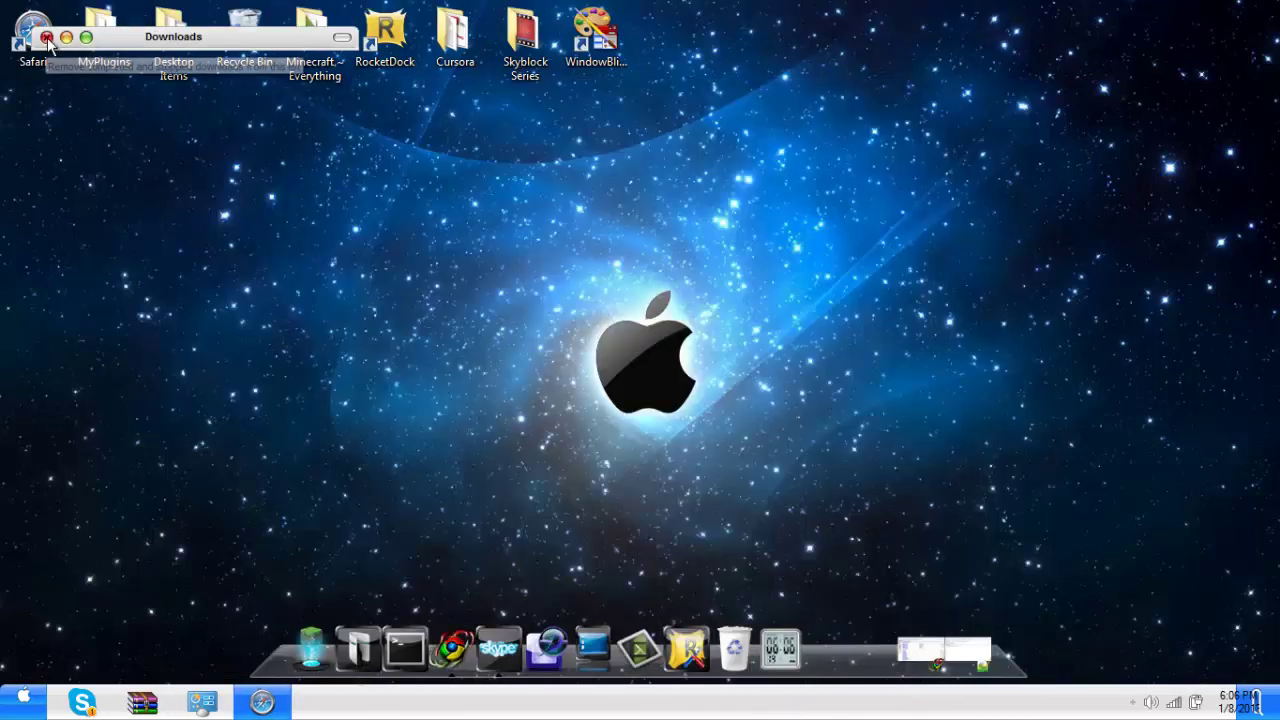
- Open Windows Task Manager and examine the list of running processes
right_click(432, 714)
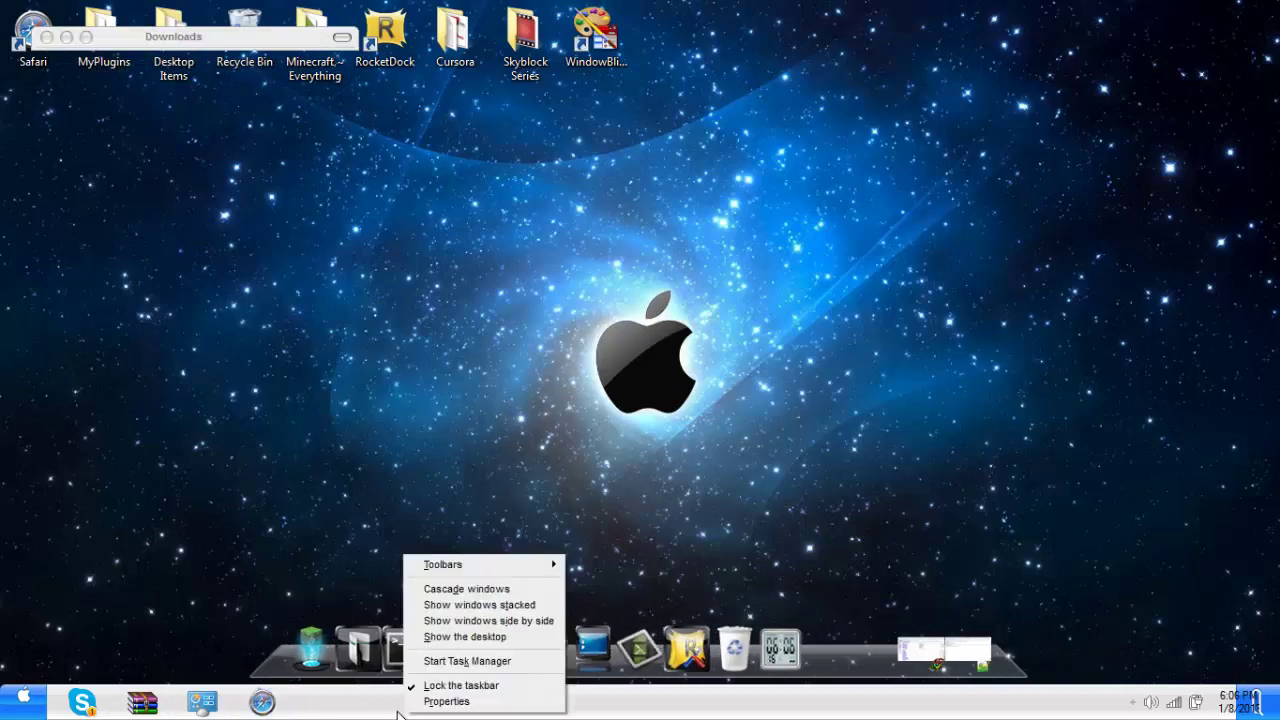
left_click(430, 682)
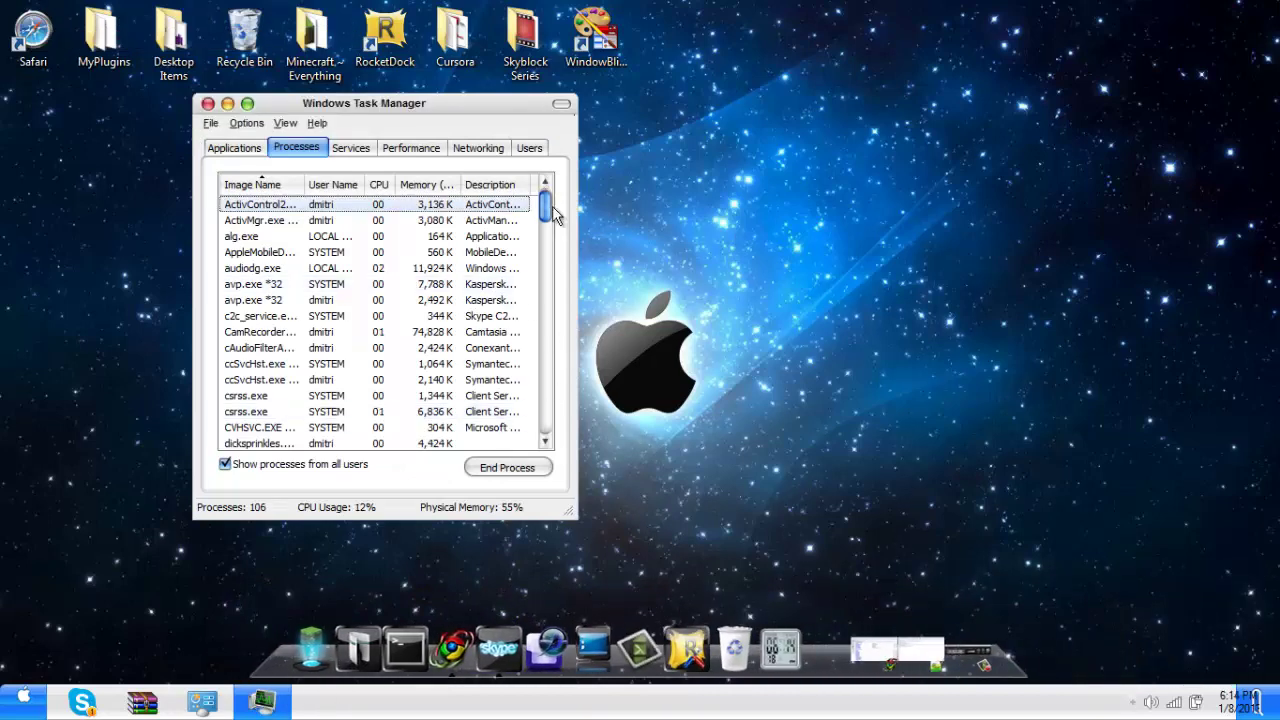
left_click_drag(553, 212, 531, 163)
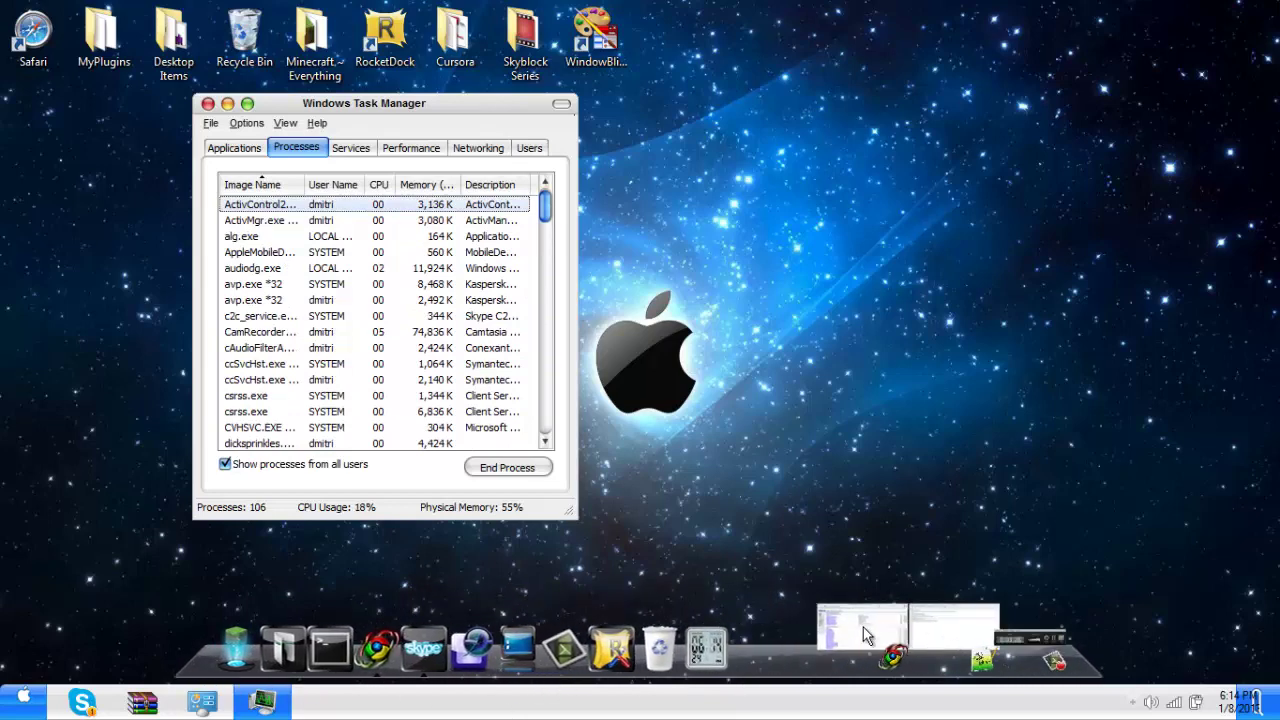
- Restore the browser window from the dock, load rocketdock.com, and open the site's Download page
left_click(882, 625)
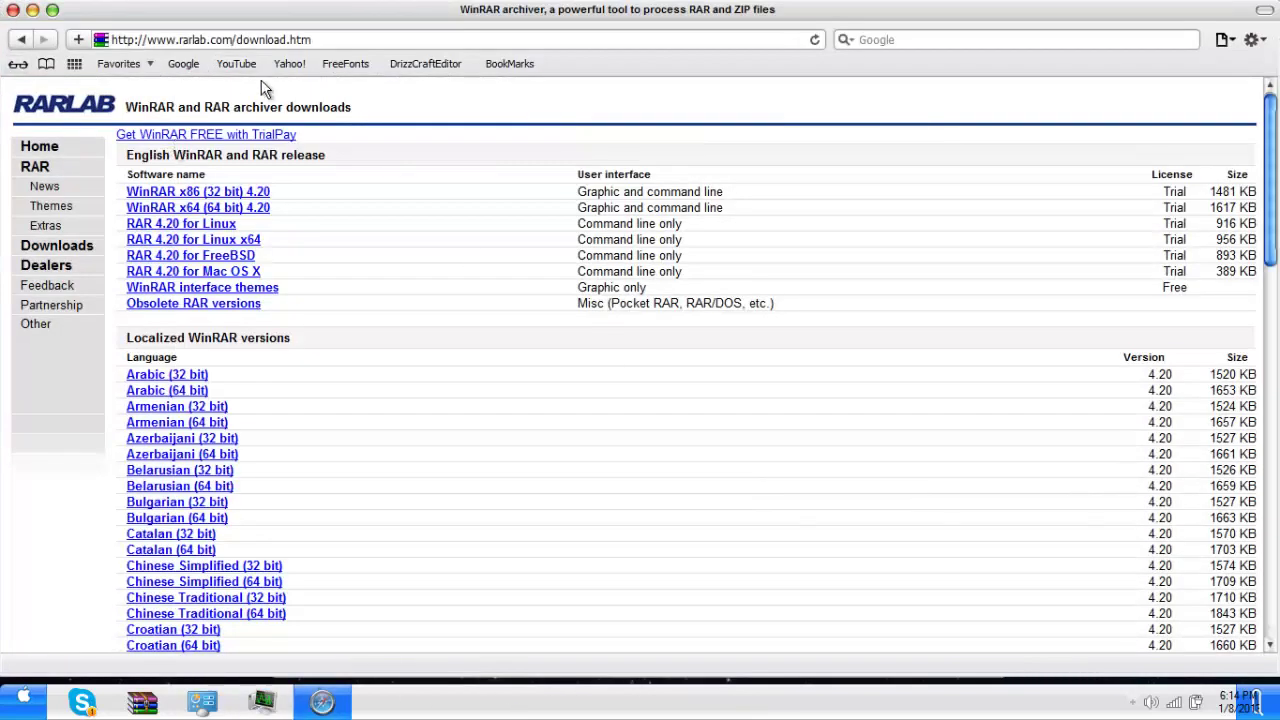
left_click(367, 48)
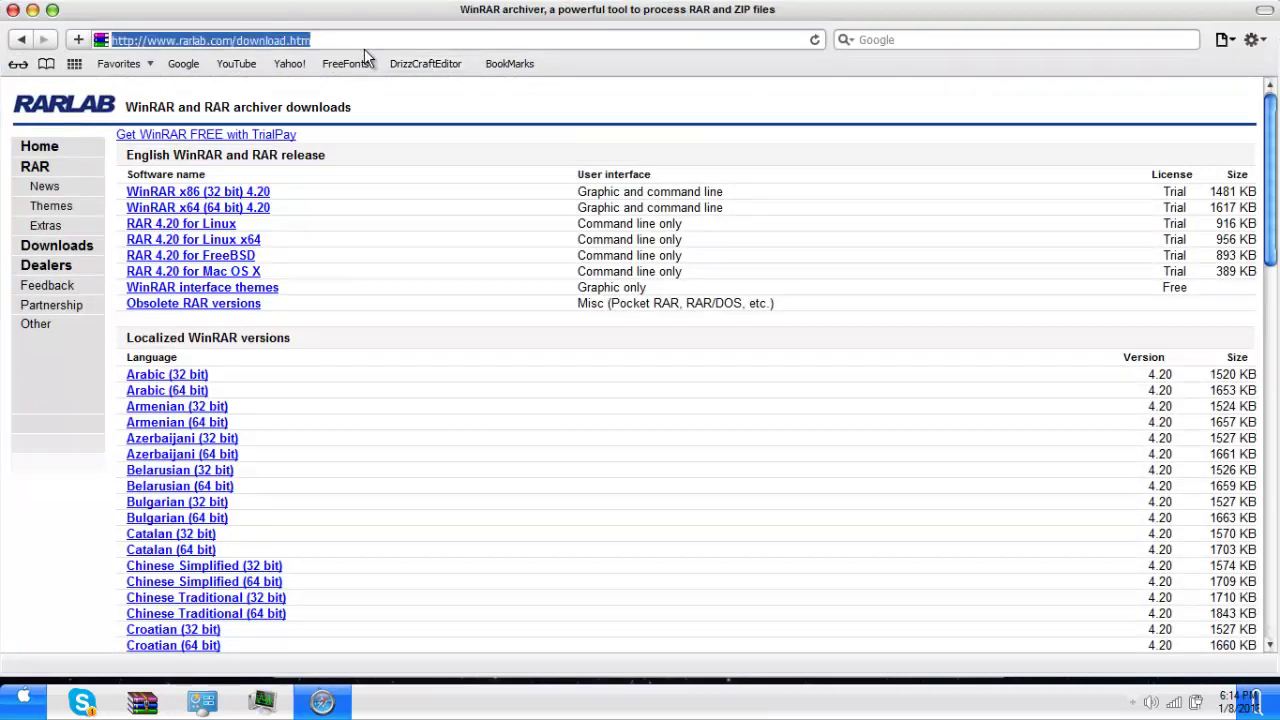
type("rocketdock.com/")
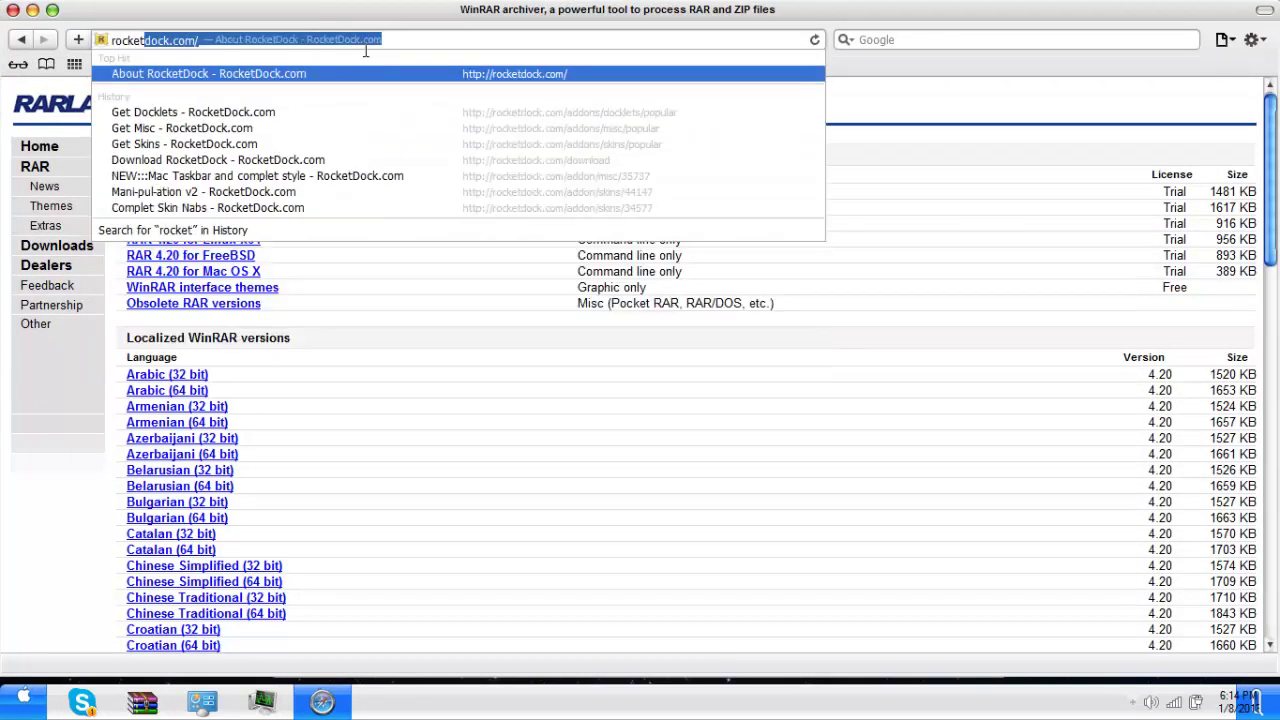
key("Return")
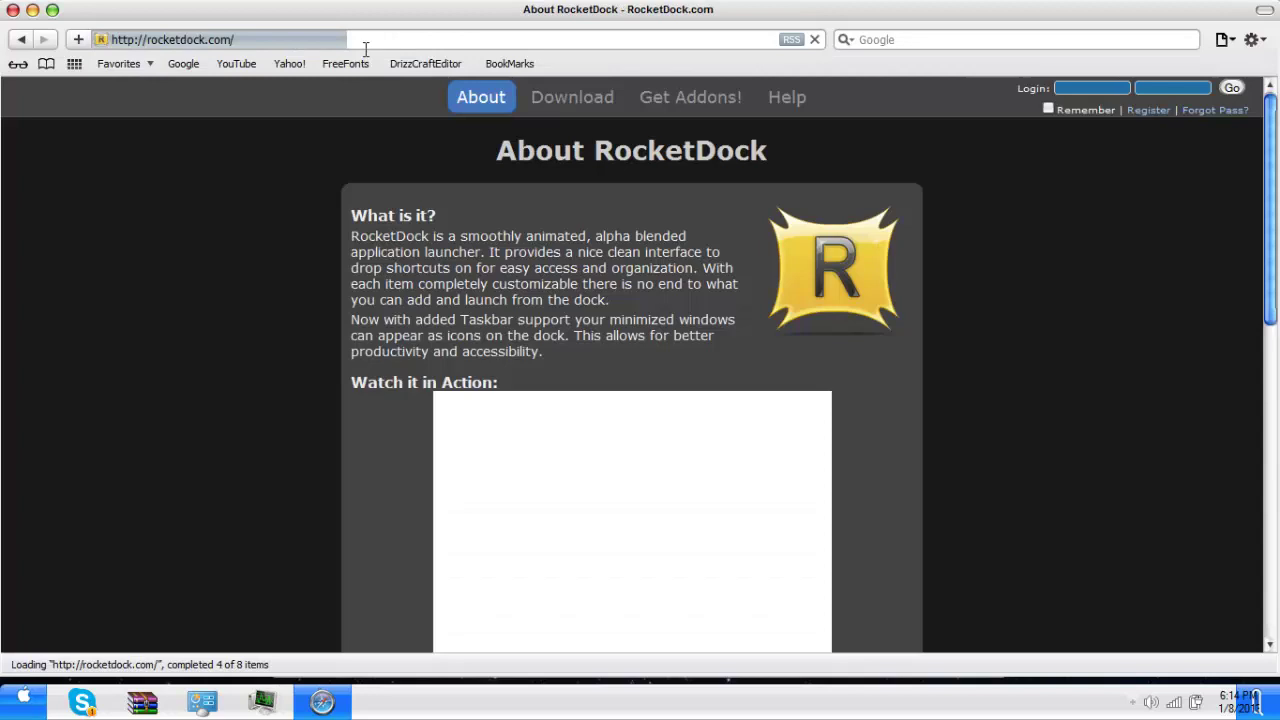
left_click(577, 95)
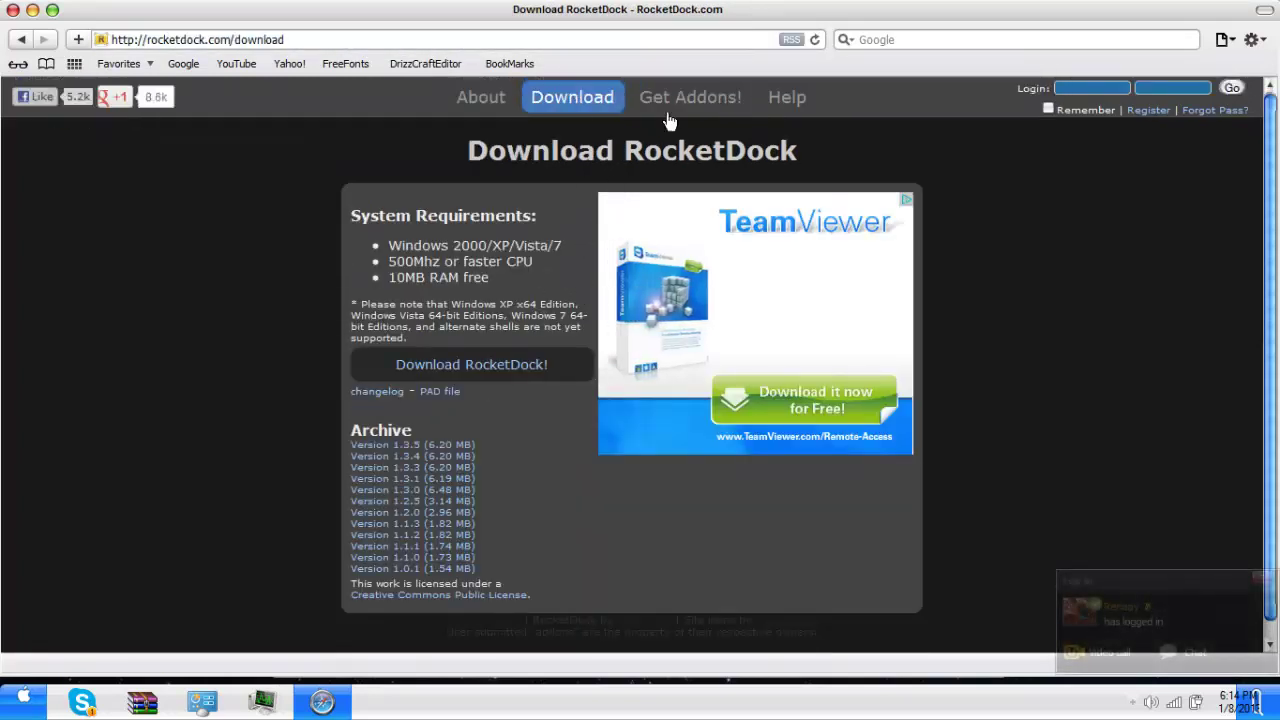
- Open RocketDock's Get Addons page and look through the popular addons
left_click(686, 106)
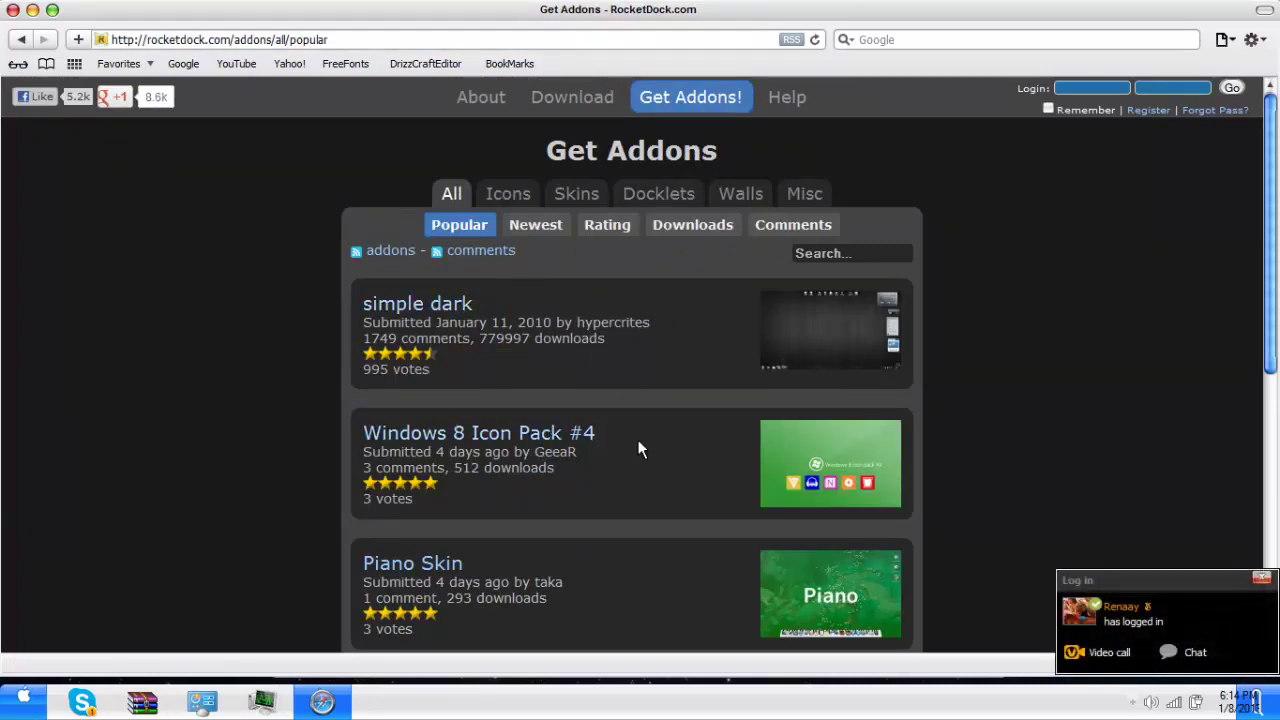
scroll(697, 487, "down", 3)
scroll(695, 479, "down", 3)
scroll(503, 411, "up", 5)
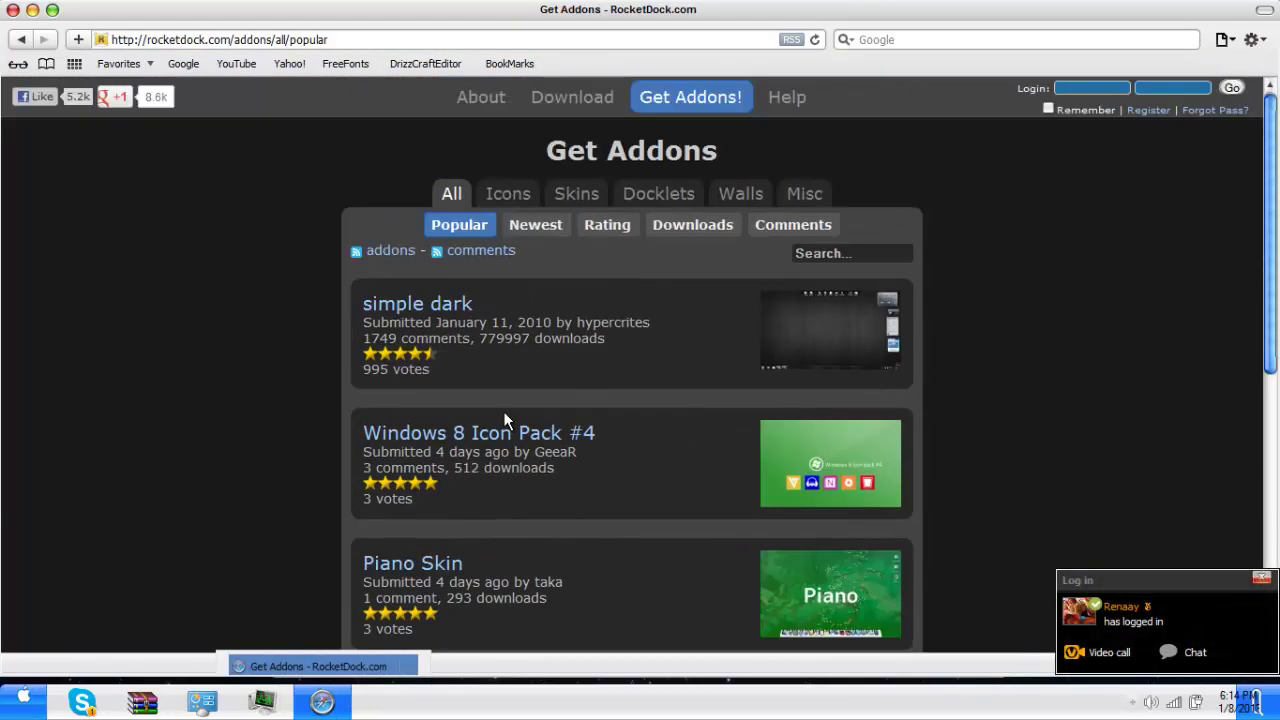
left_click_drag(484, 302, 570, 311)
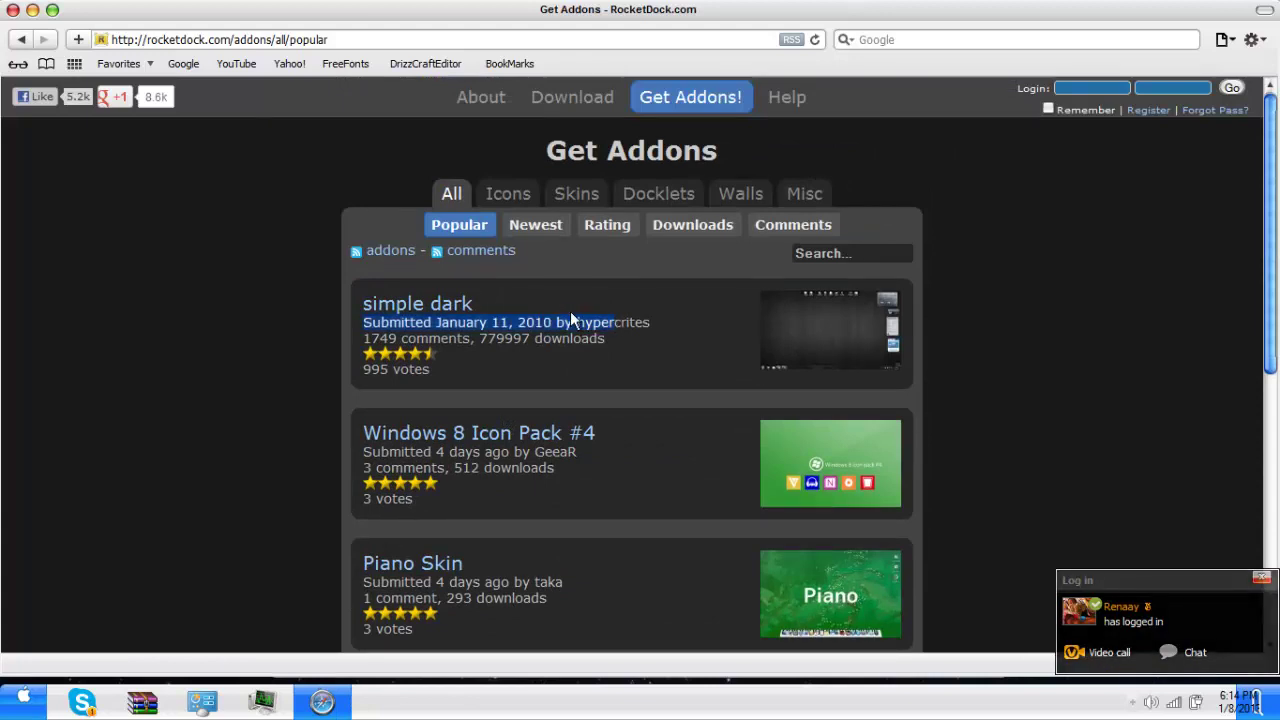
left_click(563, 301)
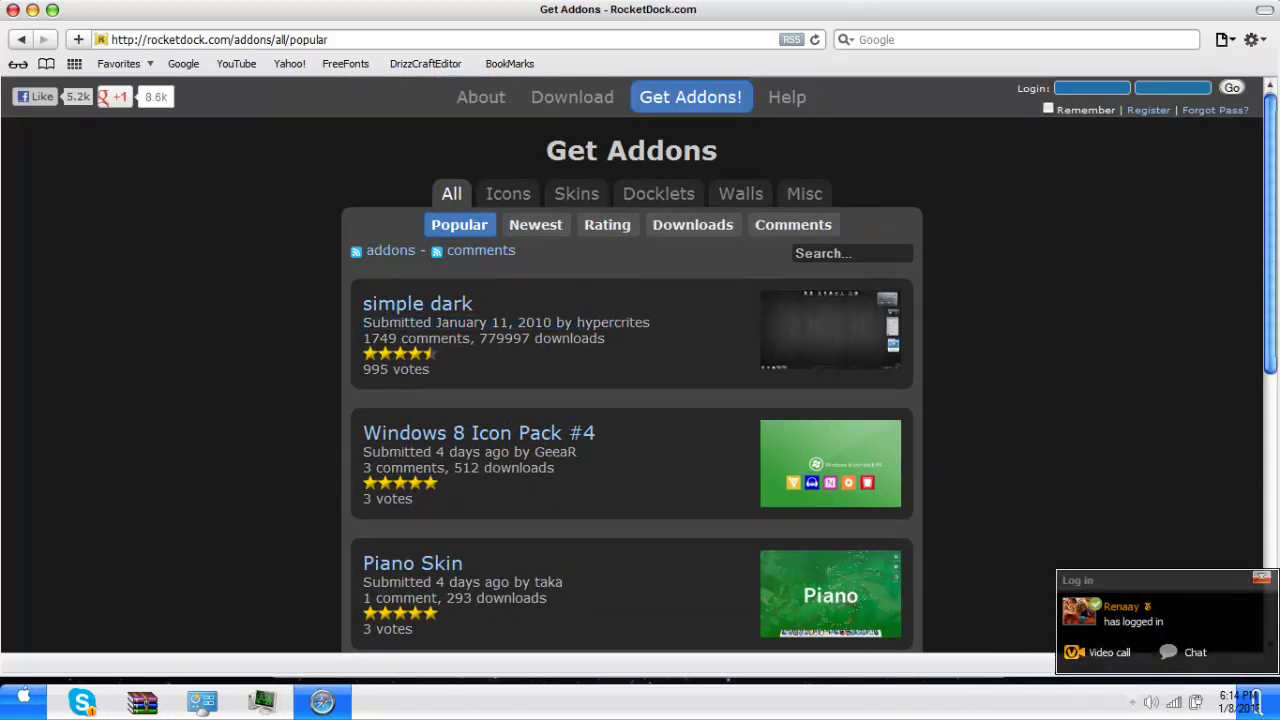
- Show the Skins category of the addons and search for "Mac"
left_click(588, 200)
left_click(840, 253)
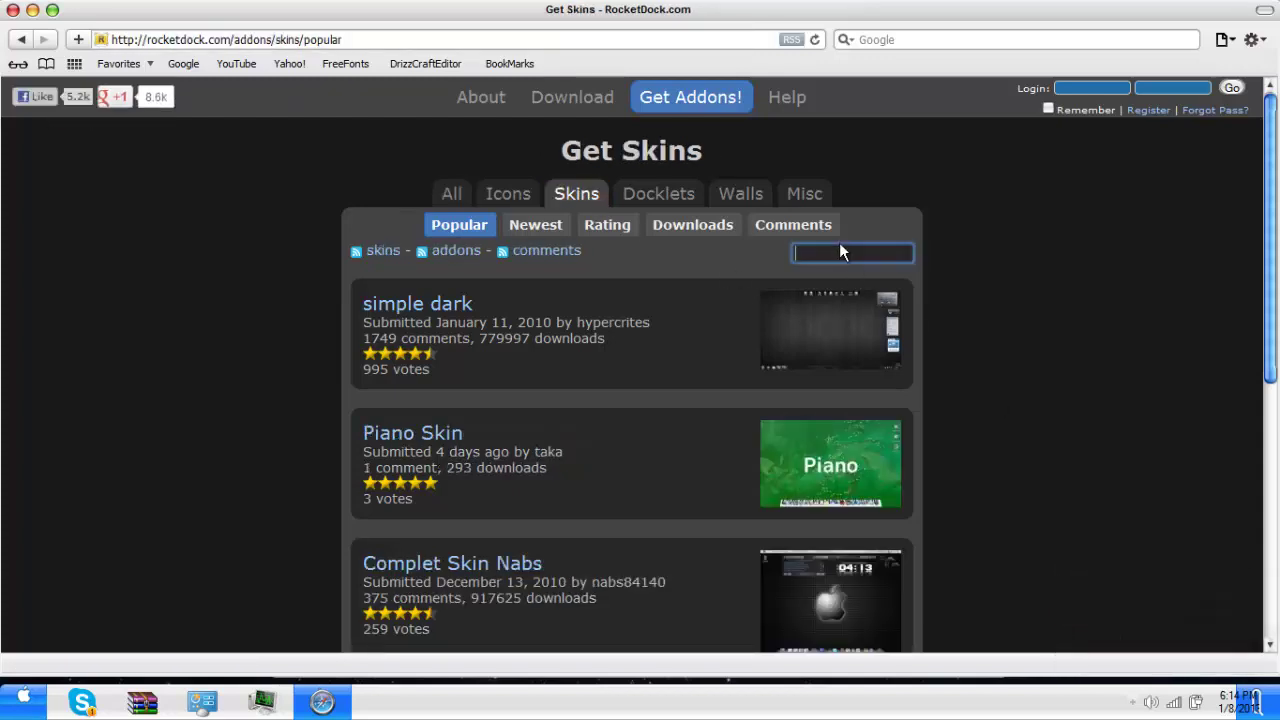
type("Mac")
key("Return")
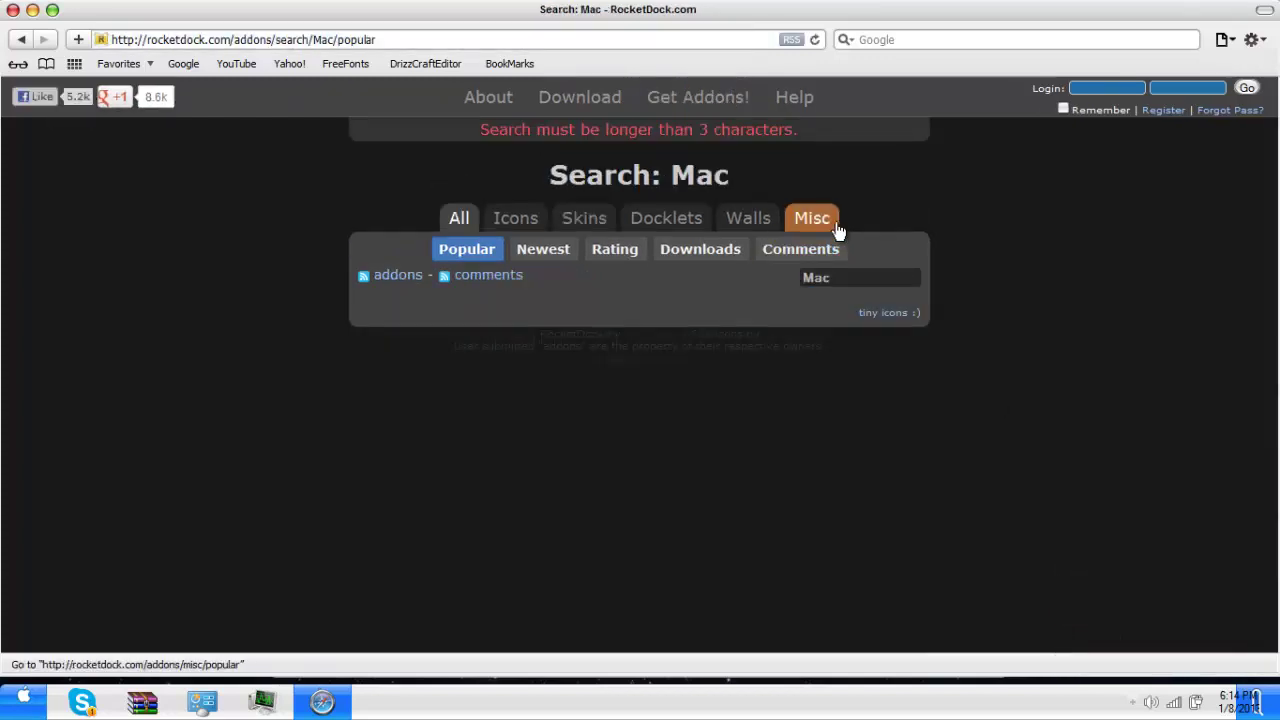
- Search the RocketDock addons for "Mac Loin"
left_click(908, 277)
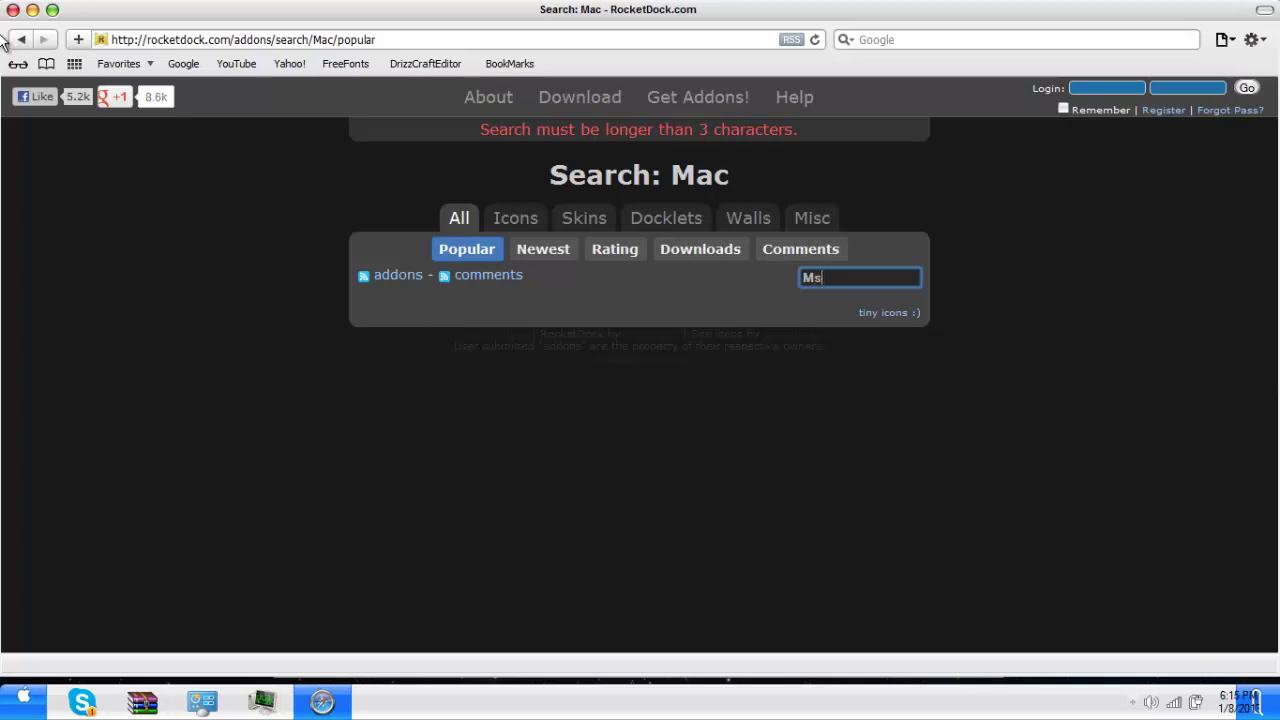
type("Mac Loin")
key("Return")
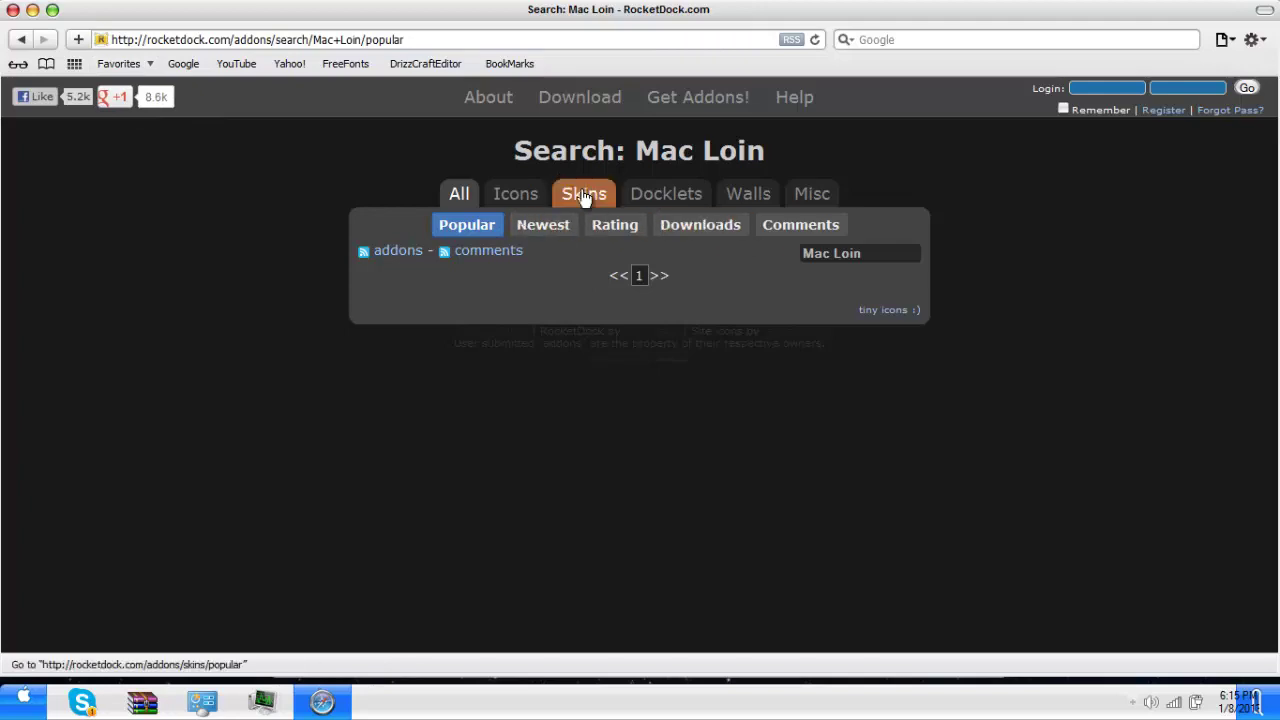
- Return to the popular Skins list, go to its second page, and open the Mac OS X Leopard Skin
left_click(584, 196)
scroll(694, 316, "down", 6)
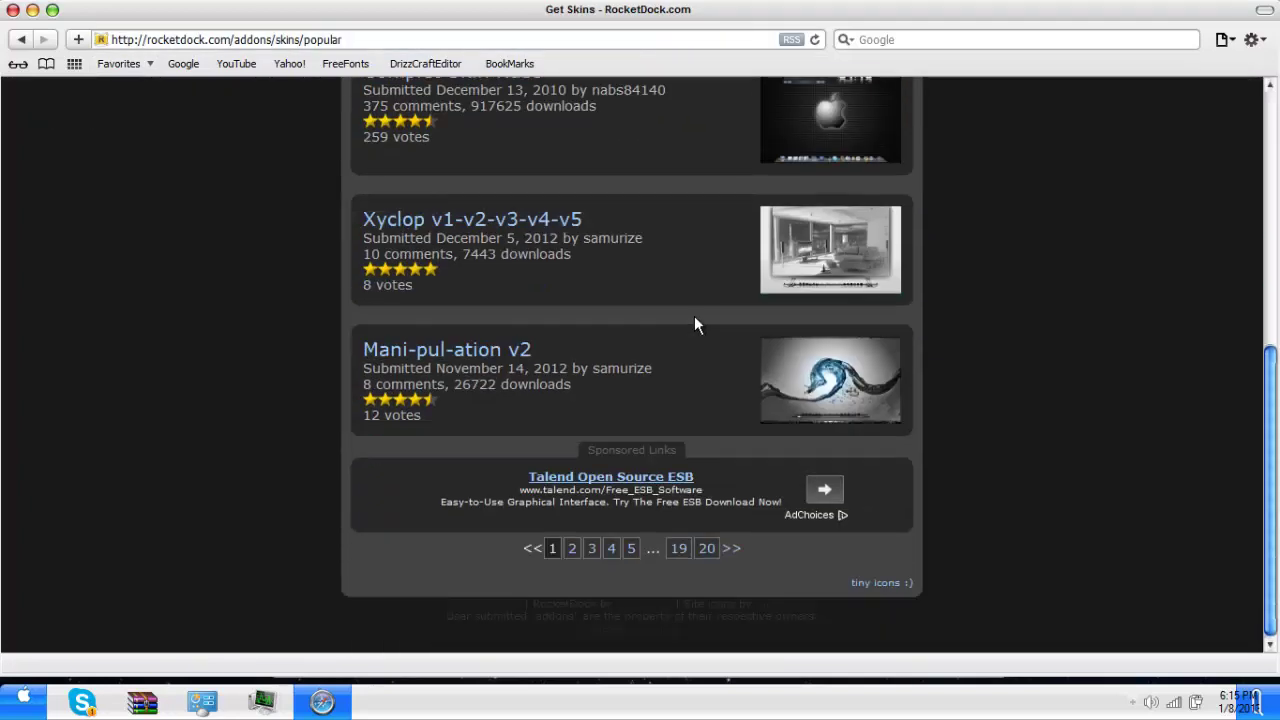
left_click(731, 549)
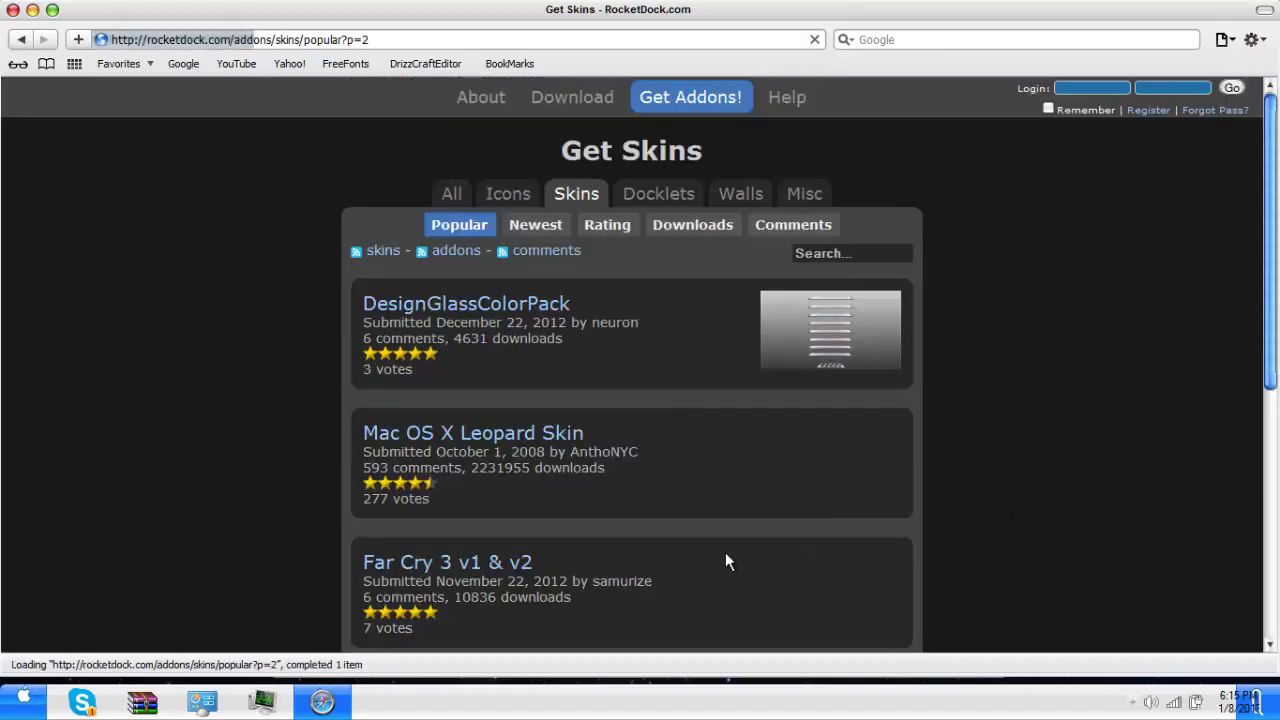
left_click(461, 432)
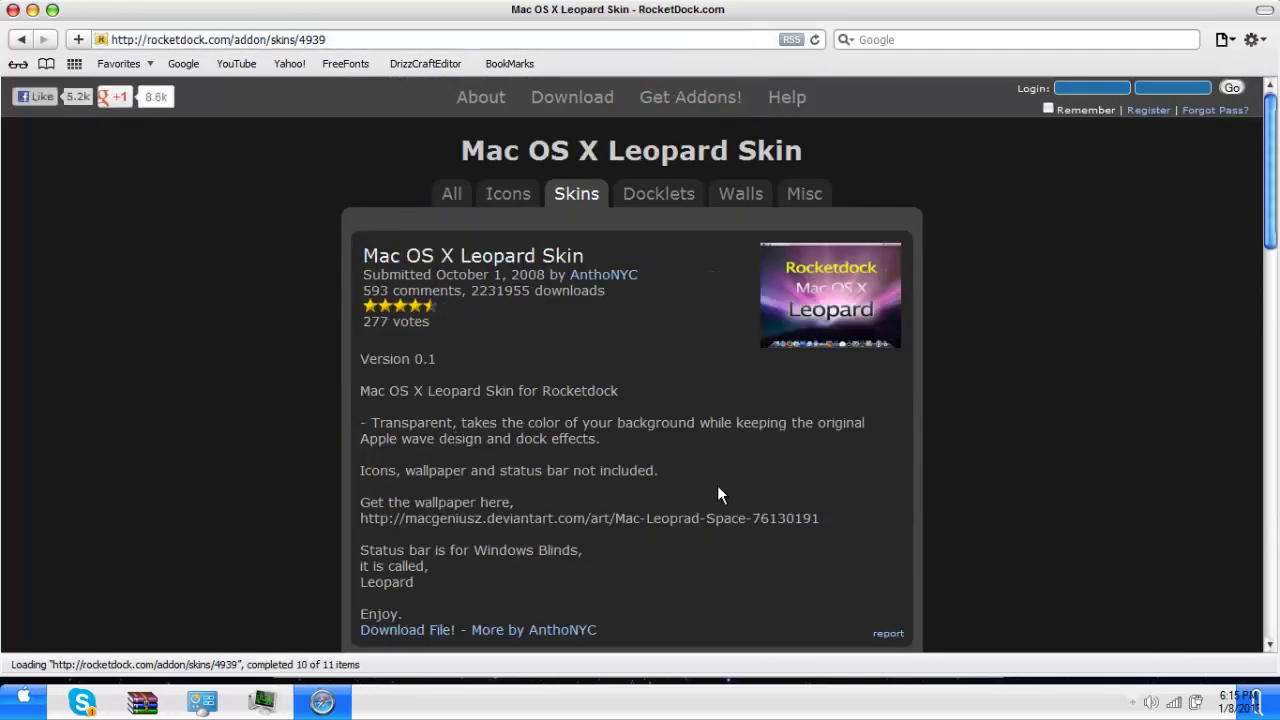
- Download the skin's file Mac-OS-X-Leopard-1.zip and close the Downloads window
scroll(559, 478, "down", 3)
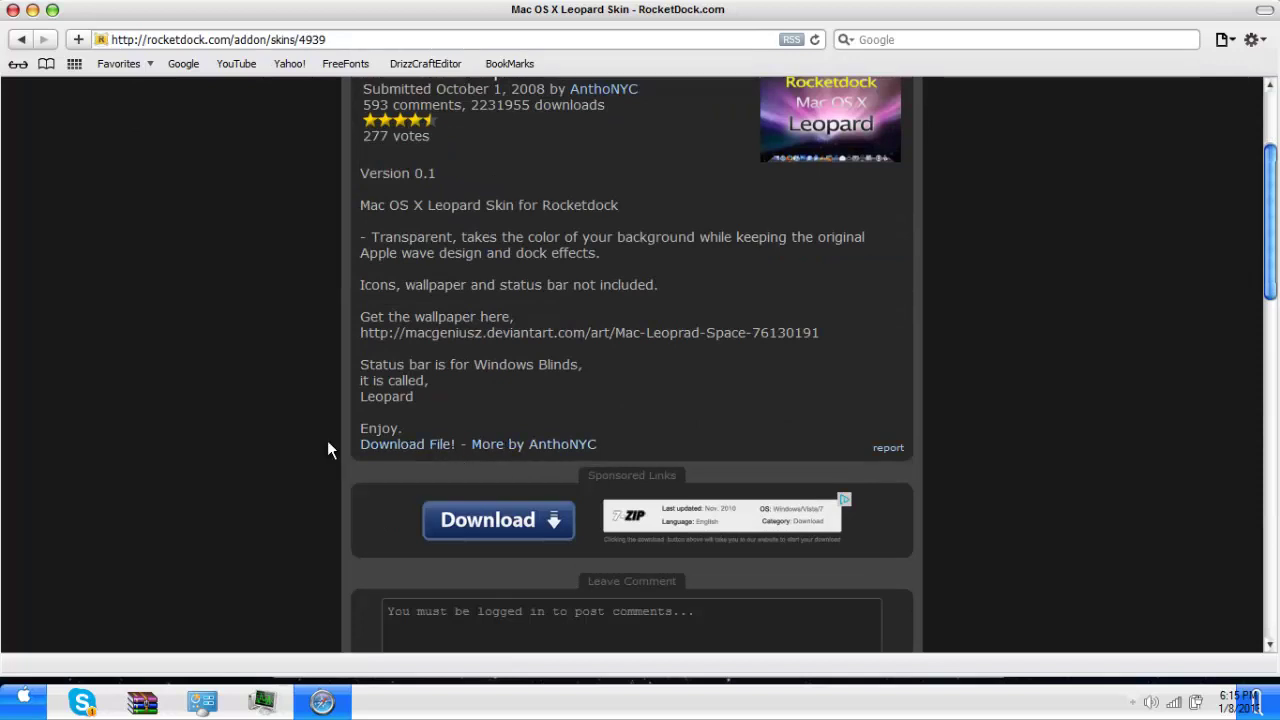
left_click(370, 446)
left_click(440, 447)
left_click(195, 265)
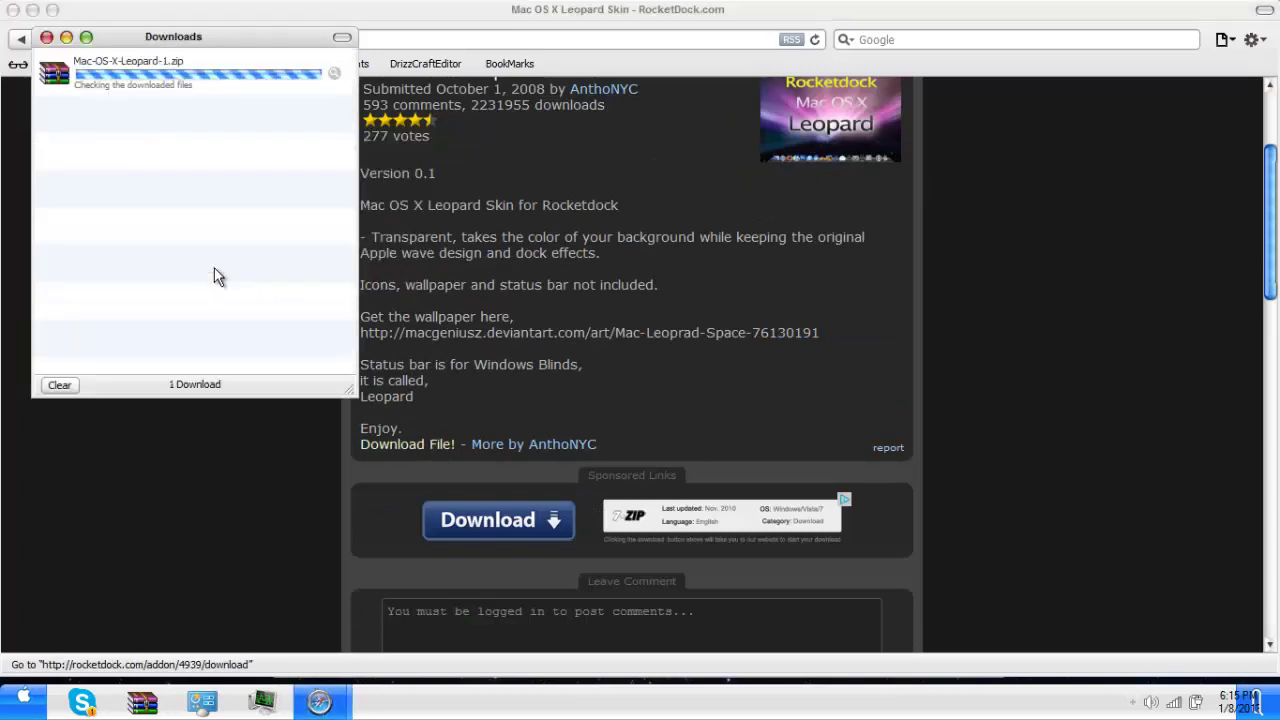
left_click(47, 37)
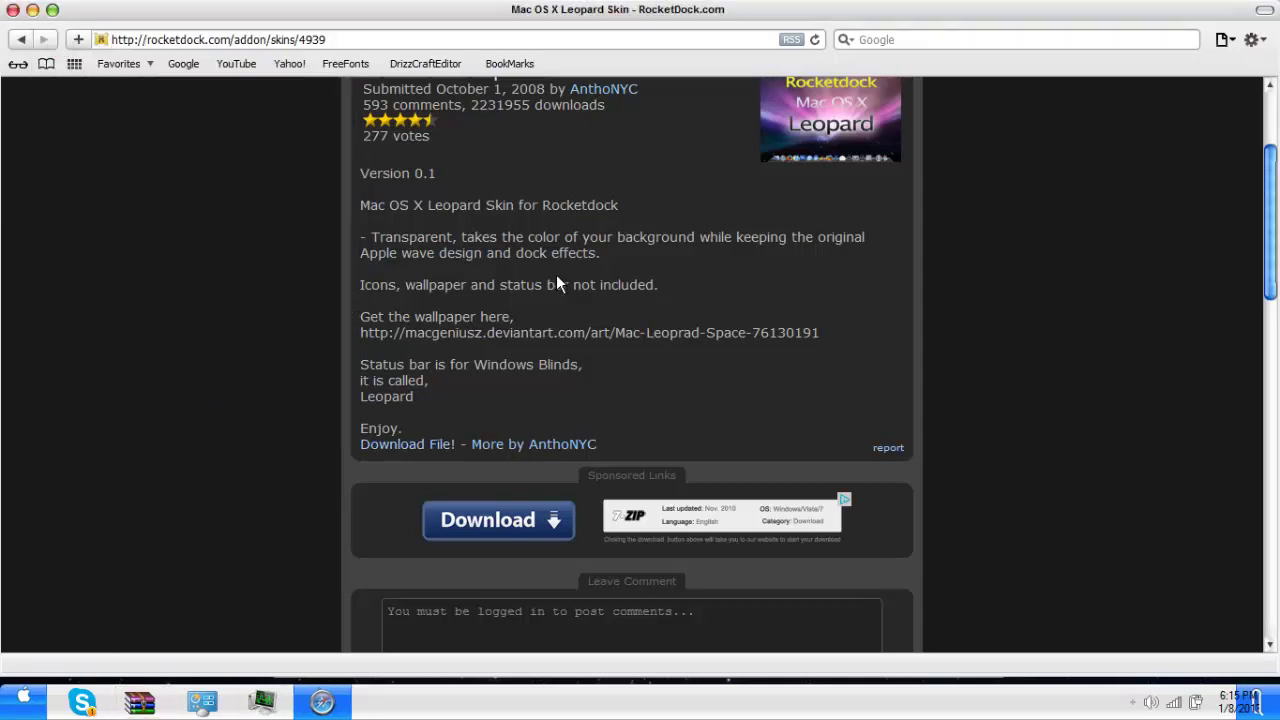
- Switch to WinRAR and close the open archive windows for Mac-OS-X-Leopard-1.zip and MacOSXTiger-1.zip
left_click(738, 373)
left_click(140, 702)
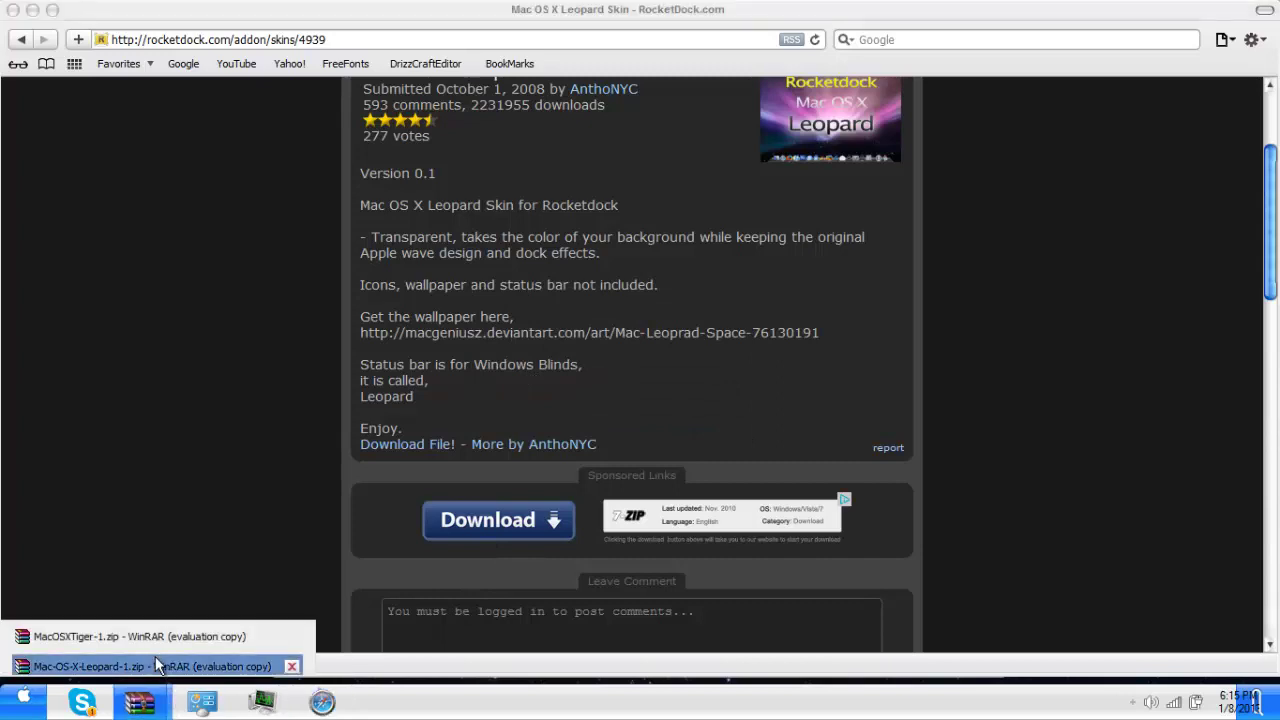
left_click(291, 665)
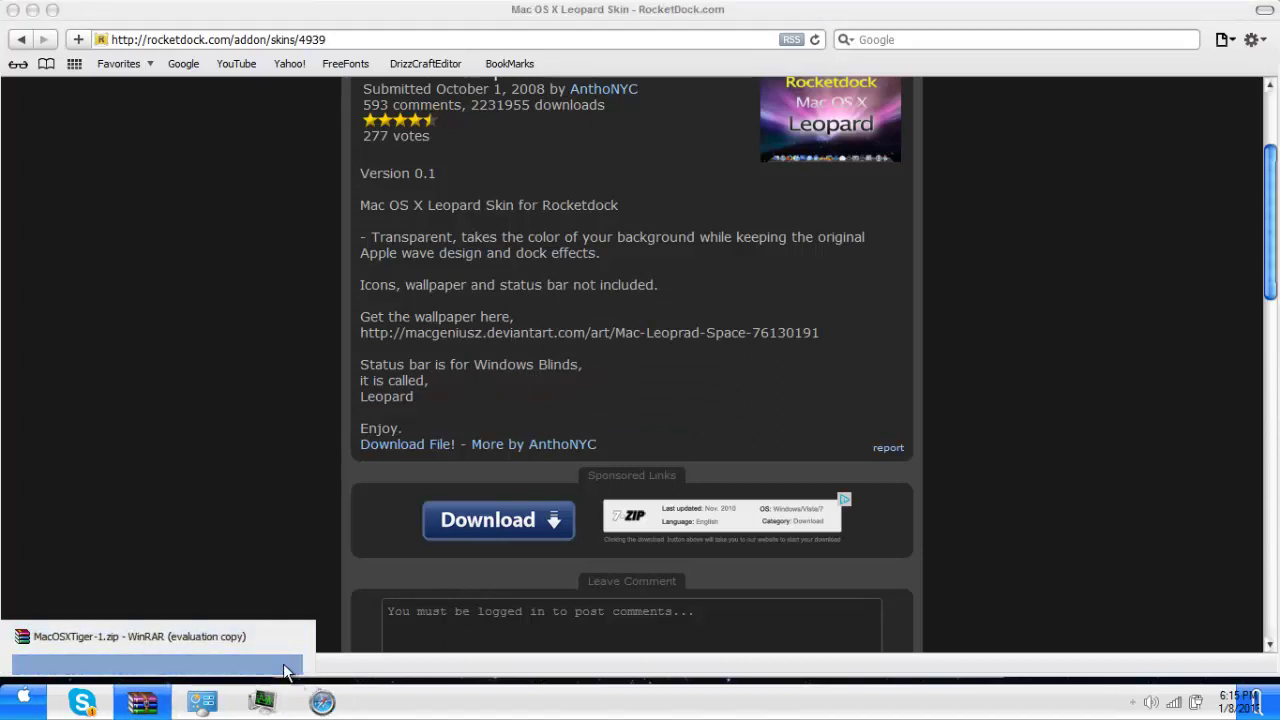
left_click(172, 662)
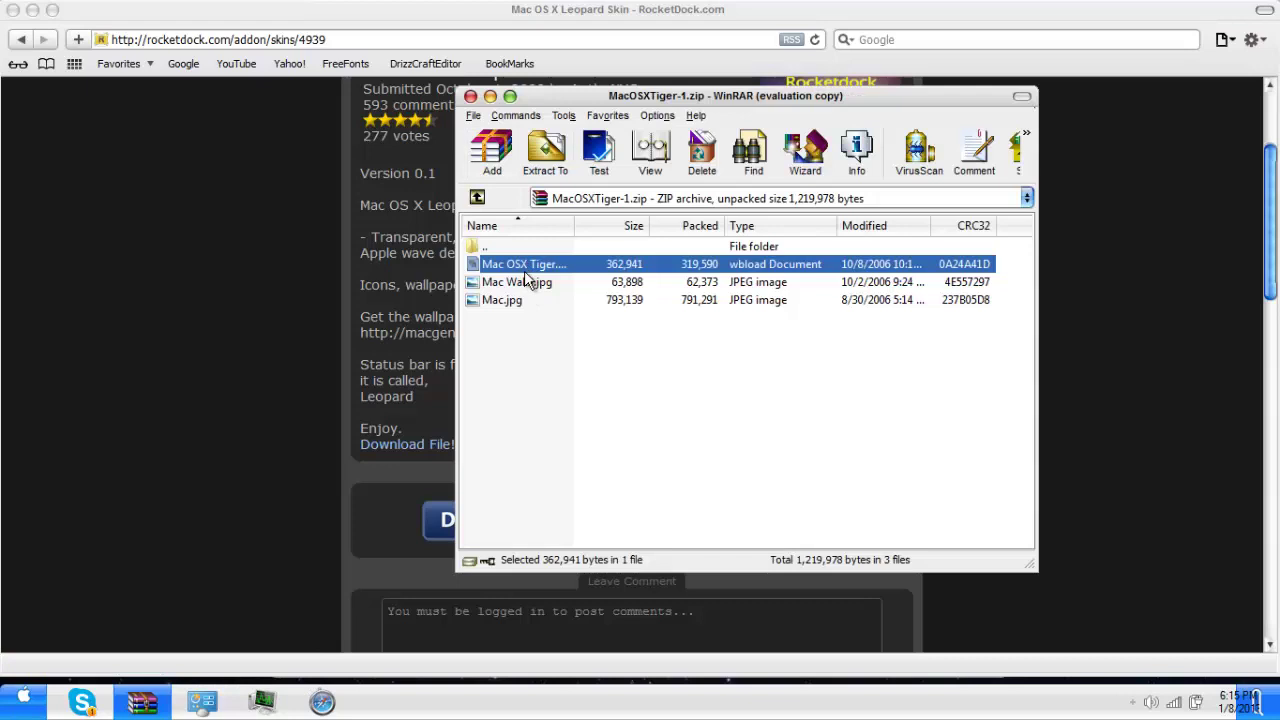
left_click(557, 403)
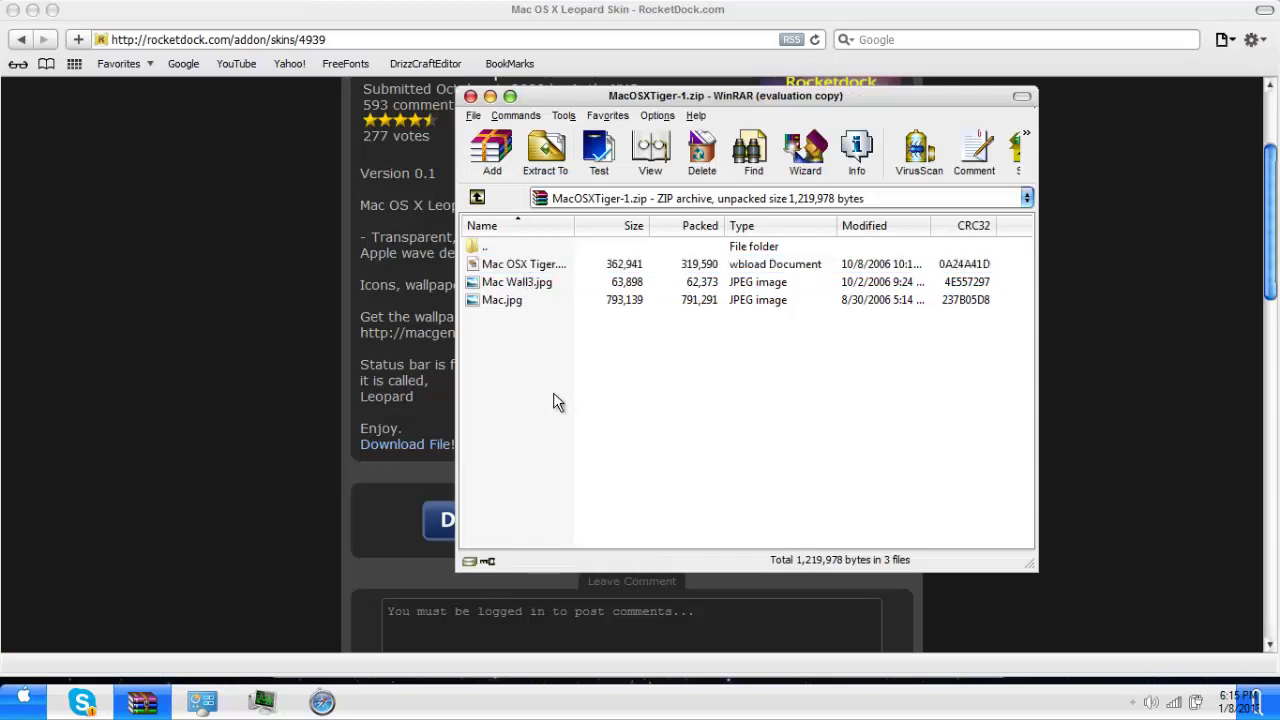
left_click(471, 96)
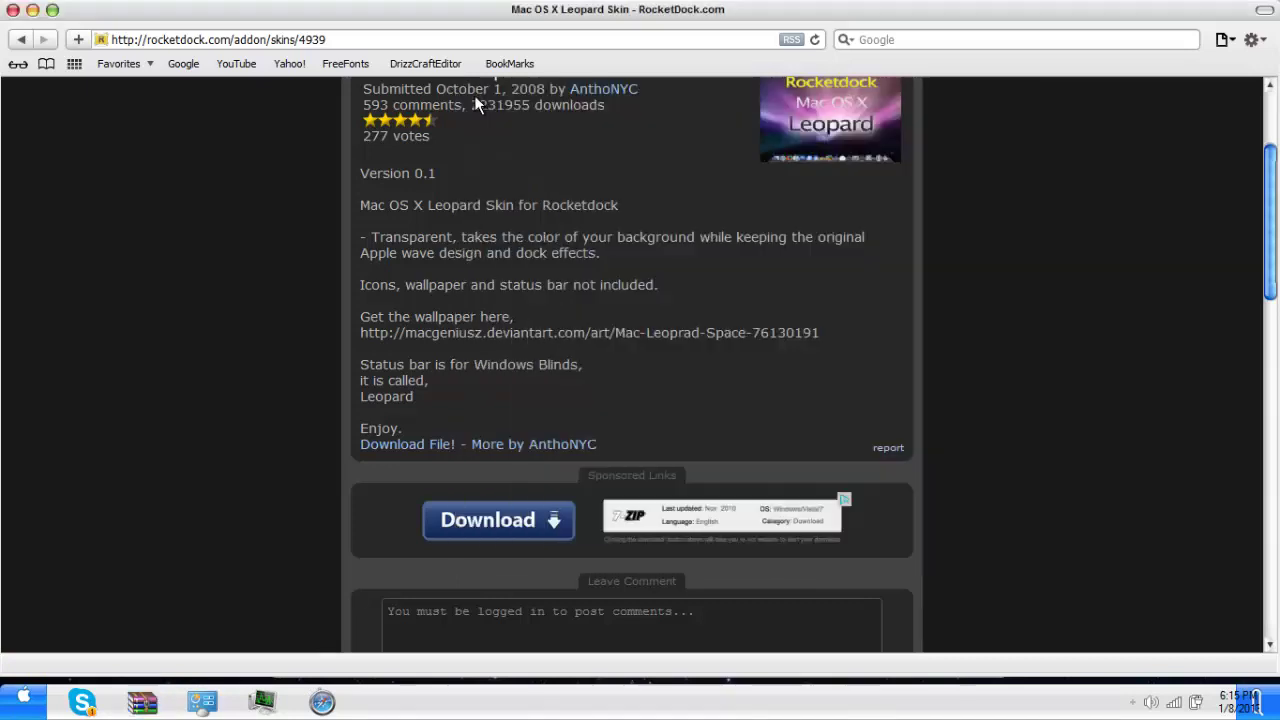
- Download the Mac OS X Leopard skin from its page again and dismiss the licence reminder over the opened archive
left_click(447, 445)
left_click(198, 265)
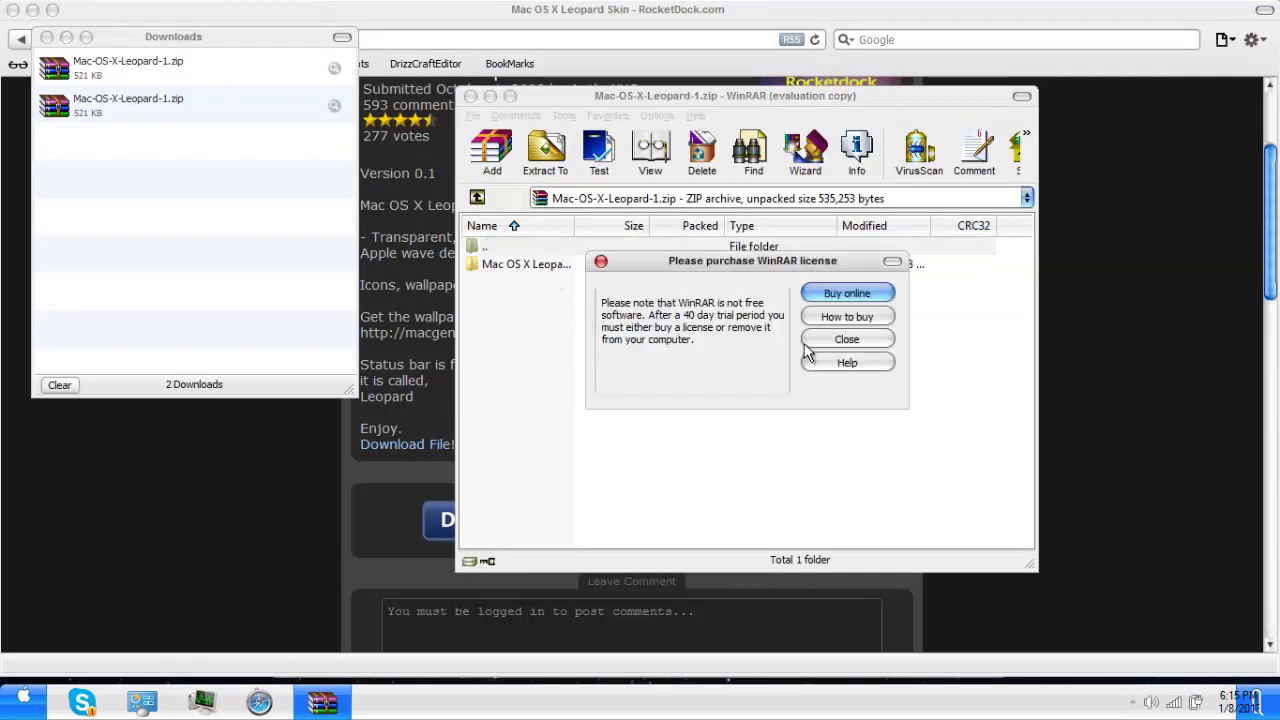
left_click(842, 340)
- Start extracting the Mac OS X Leopard folder from the archive and set the destination to C:\Program Files (x86)
left_click(540, 268)
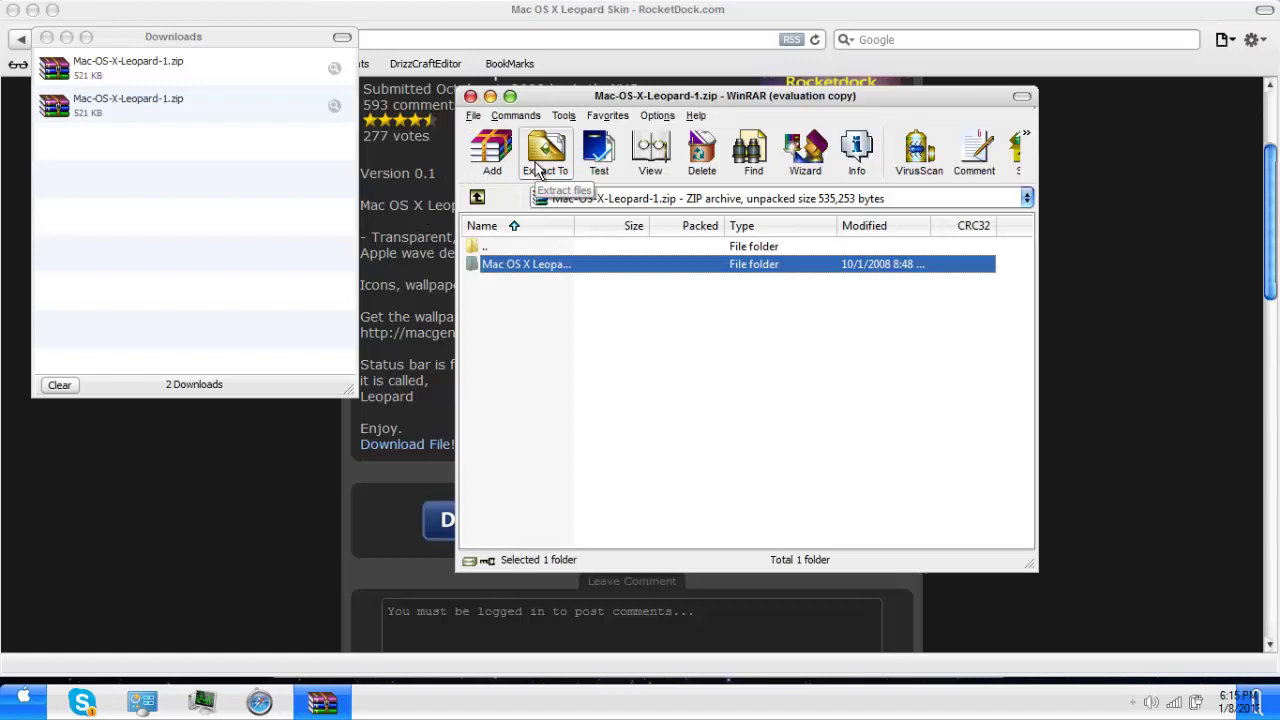
left_click(537, 170)
left_click(836, 301)
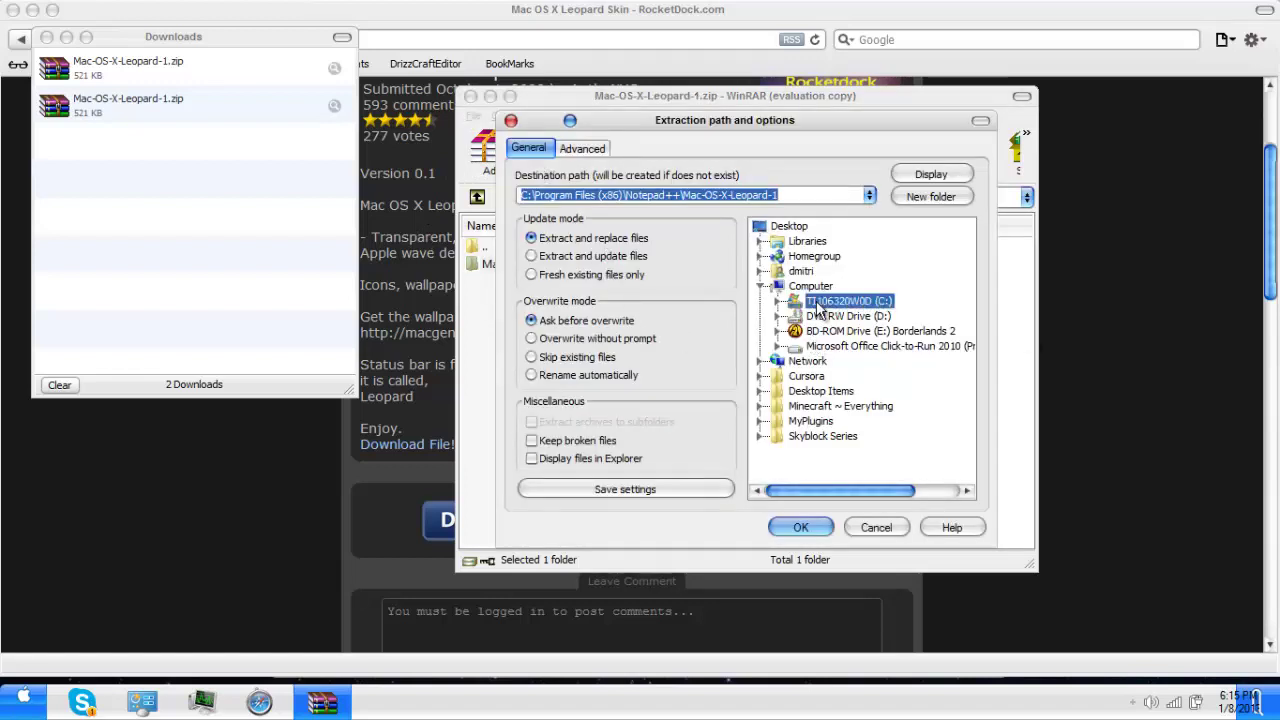
scroll(905, 403, "down", 1)
left_click(864, 362)
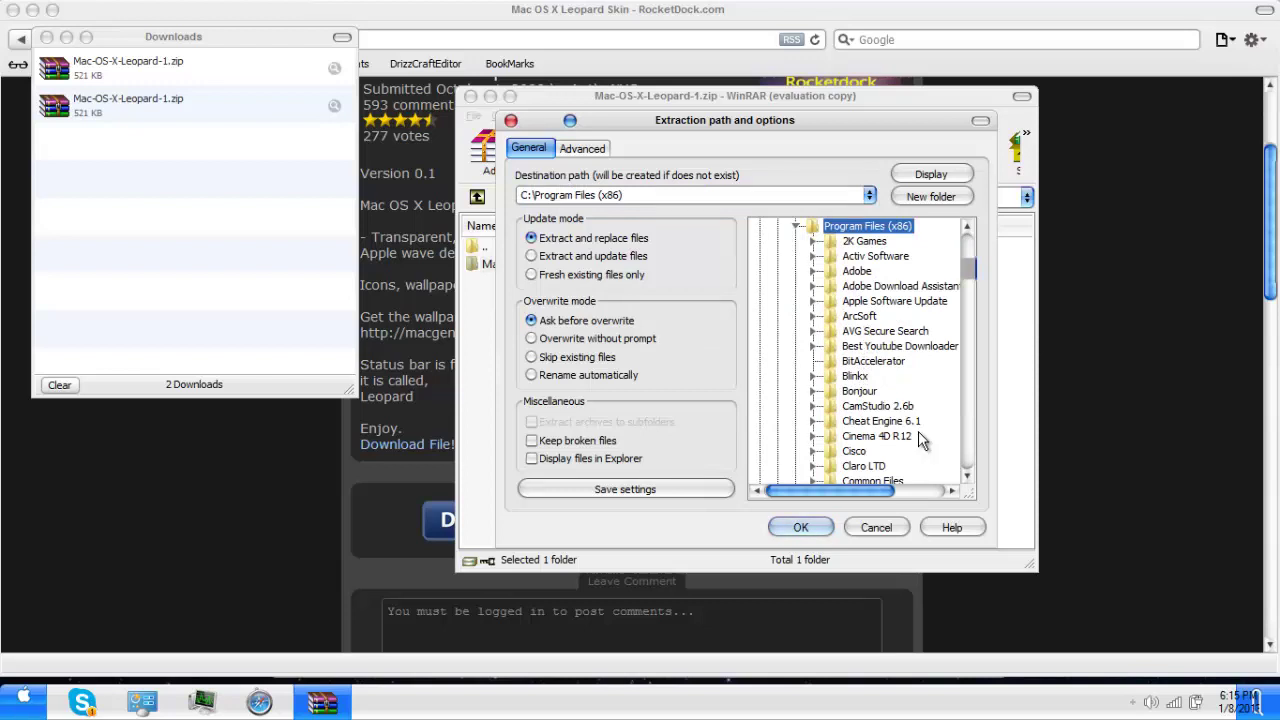
- Try to extract the skin folder to C:\Program Files (x86)\RocketDock\Skins, and cancel at the file replacement question
scroll(920, 440, "down", 15)
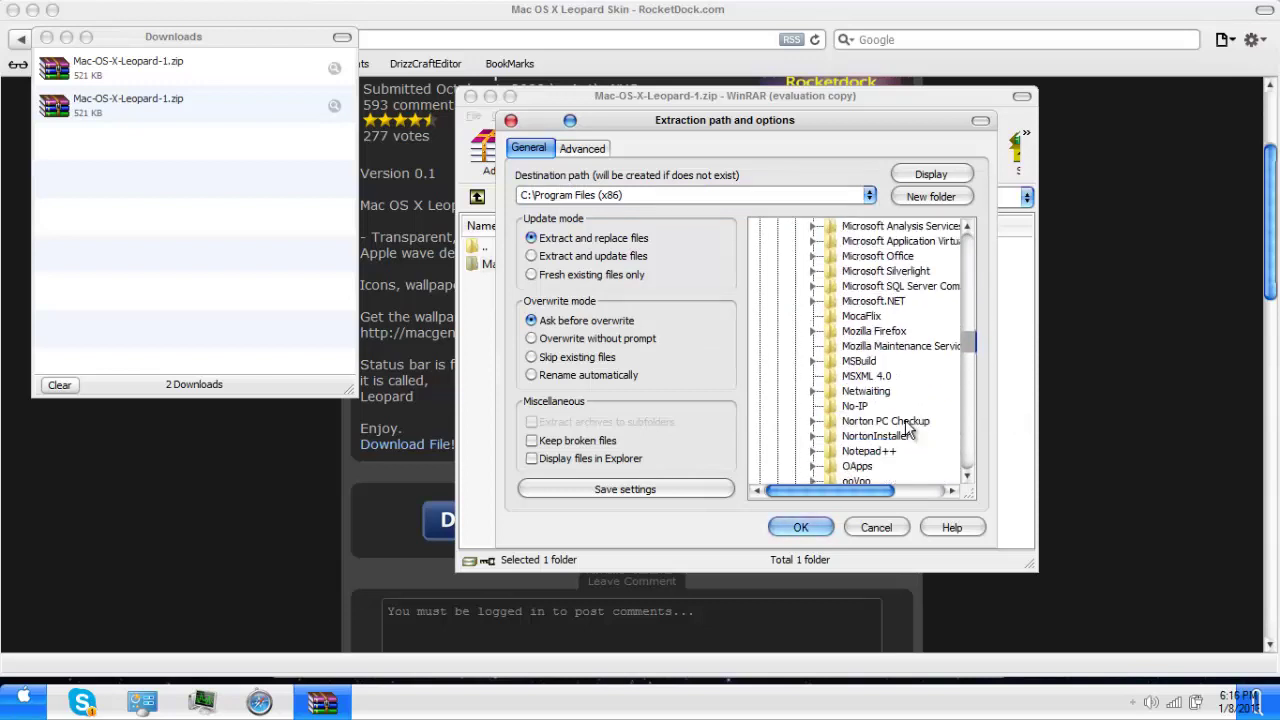
scroll(907, 428, "down", 6)
scroll(907, 426, "up", 9)
scroll(907, 424, "down", 1)
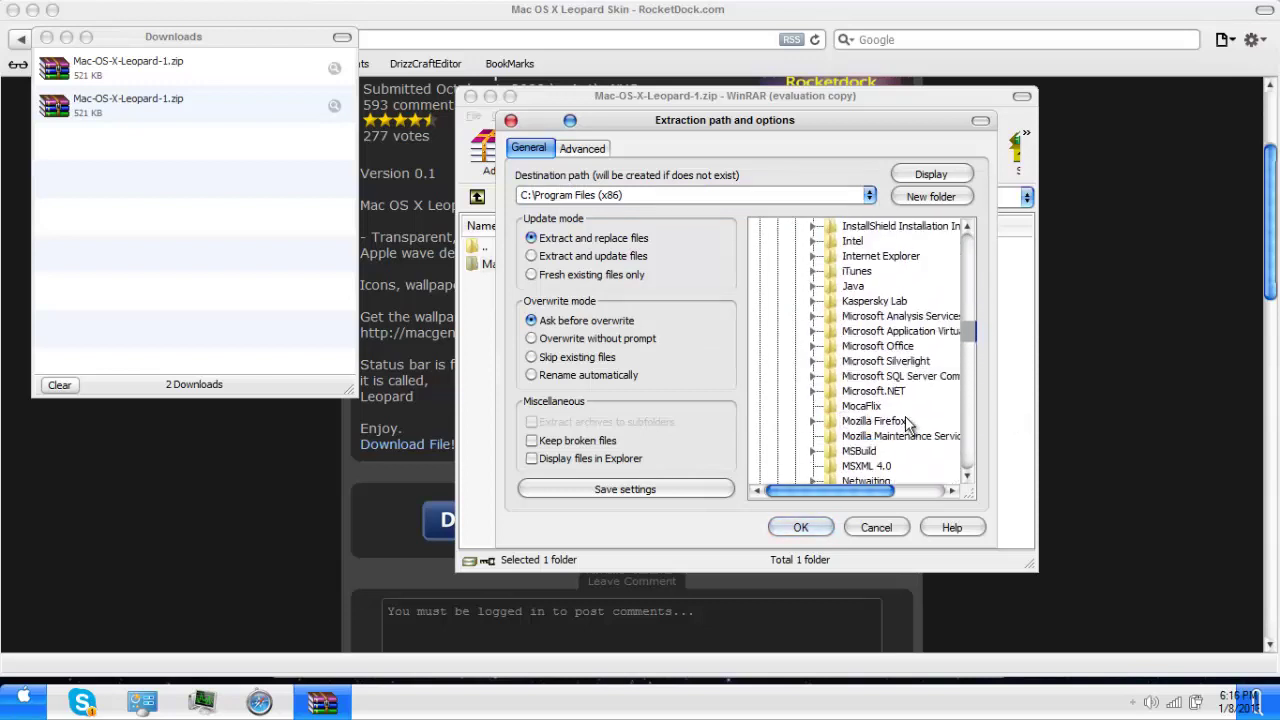
scroll(907, 424, "down", 7)
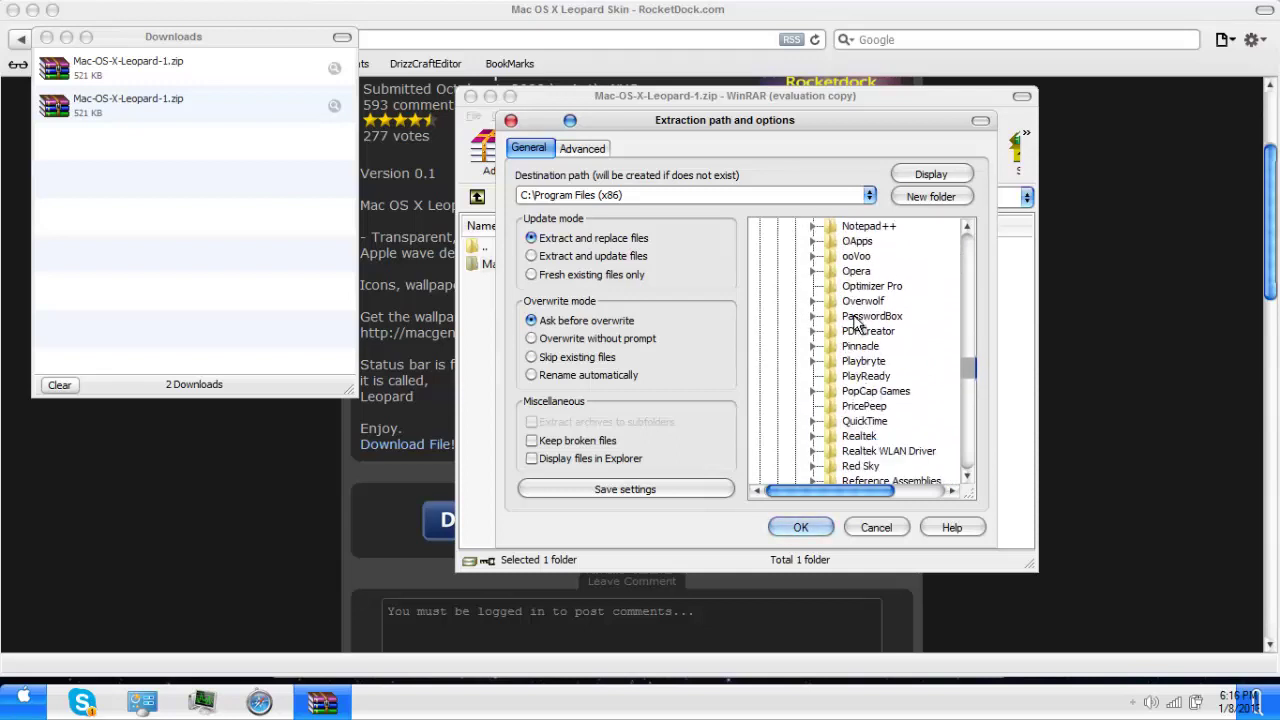
scroll(870, 340, "down", 2)
double_click(868, 406)
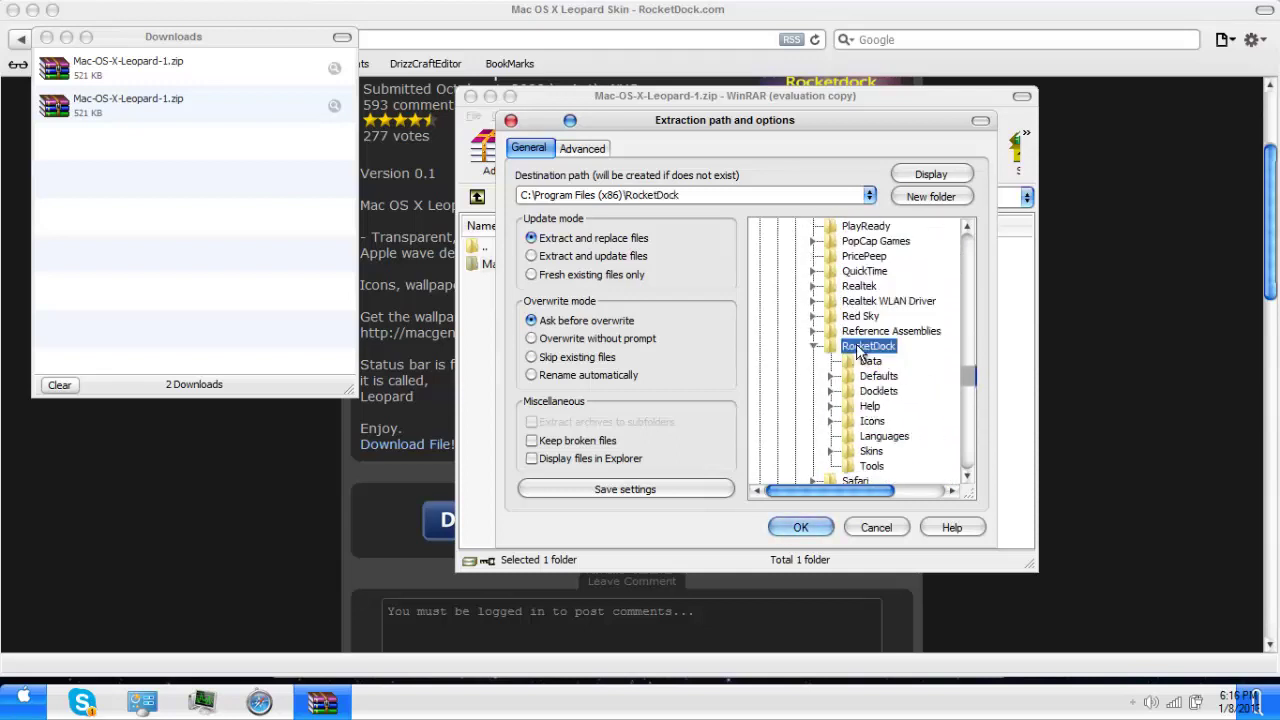
scroll(865, 377, "down", 1)
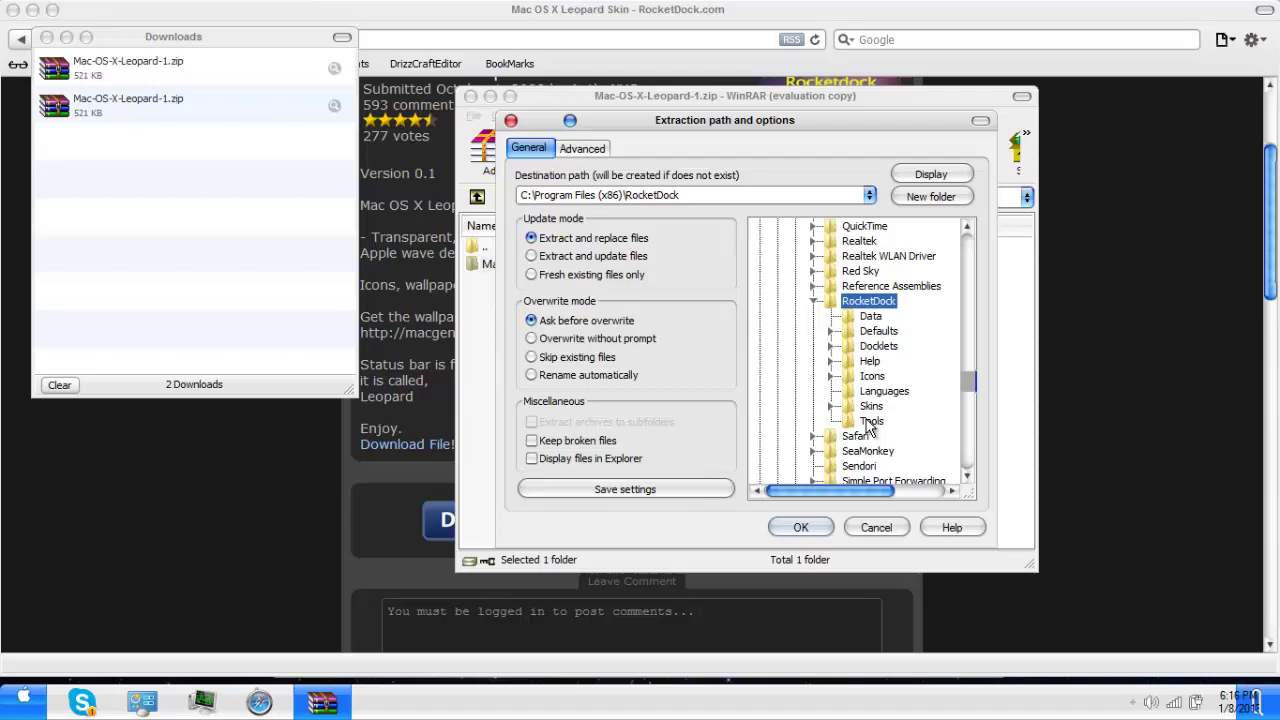
left_click(870, 406)
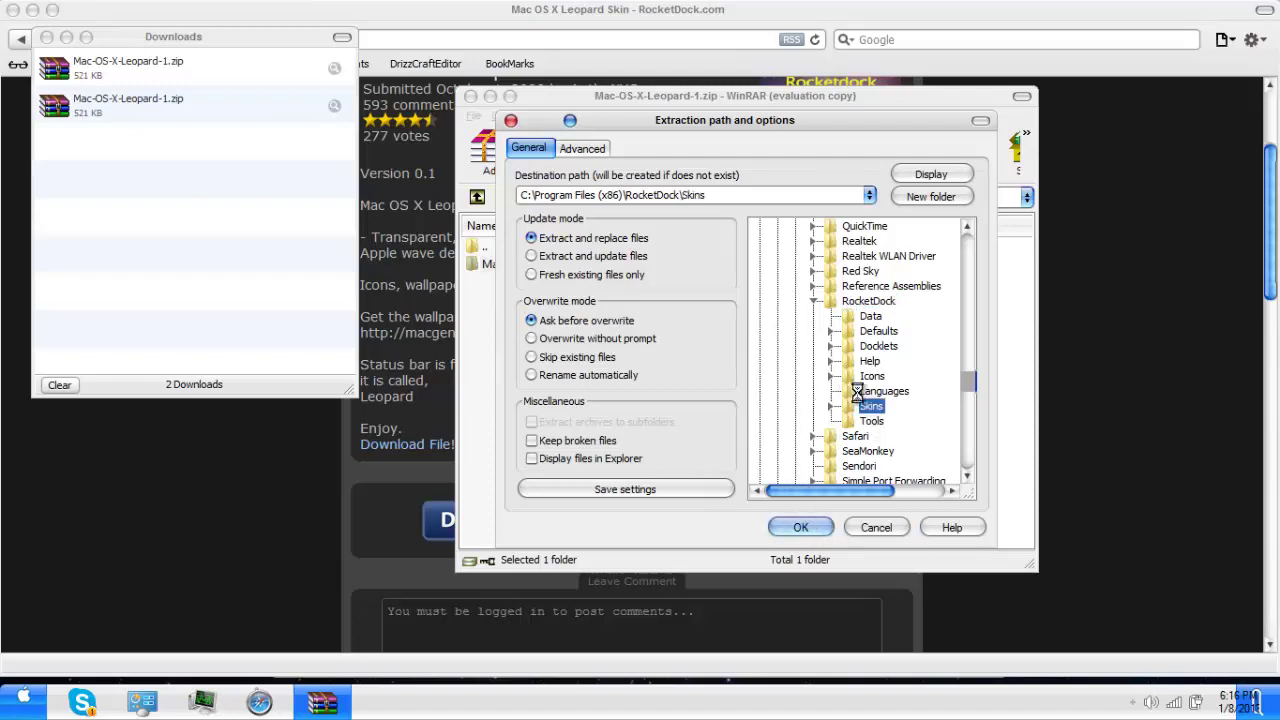
left_click(805, 527)
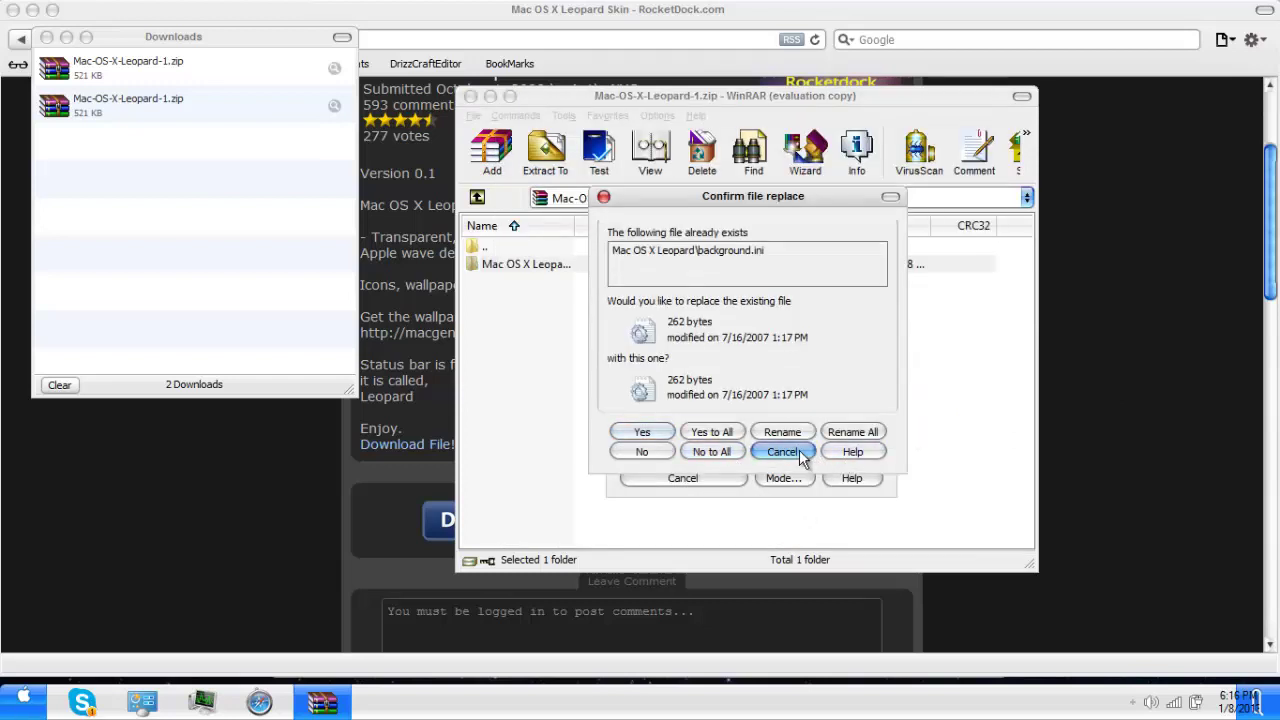
left_click(783, 452)
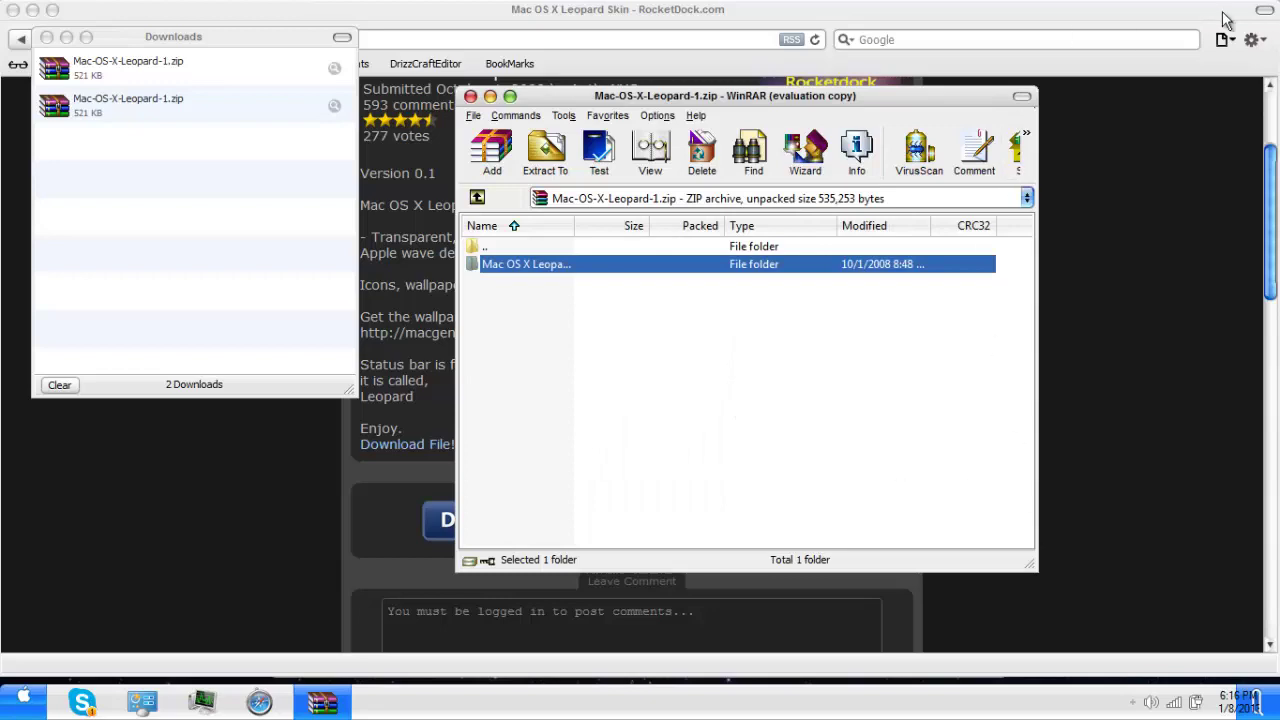
- Clear the desktop by minimizing the browser and closing the Downloads, WinRAR and Task Manager windows
left_click(33, 11)
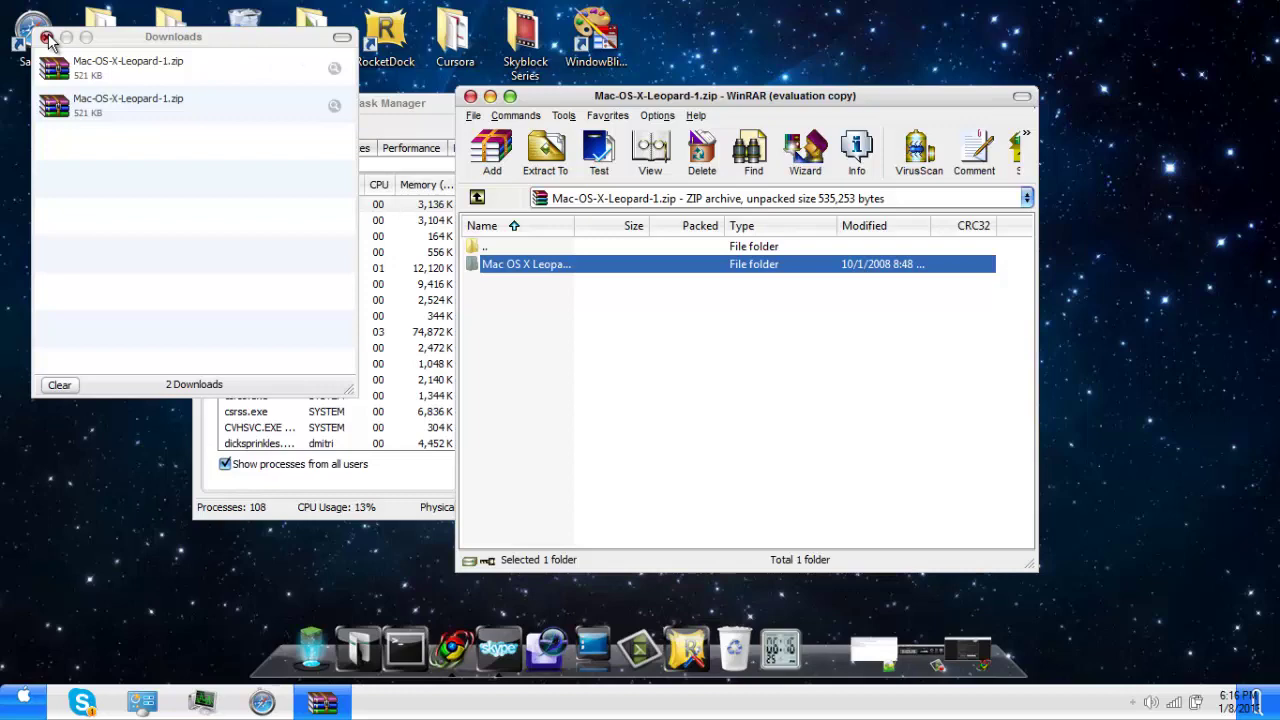
left_click(47, 38)
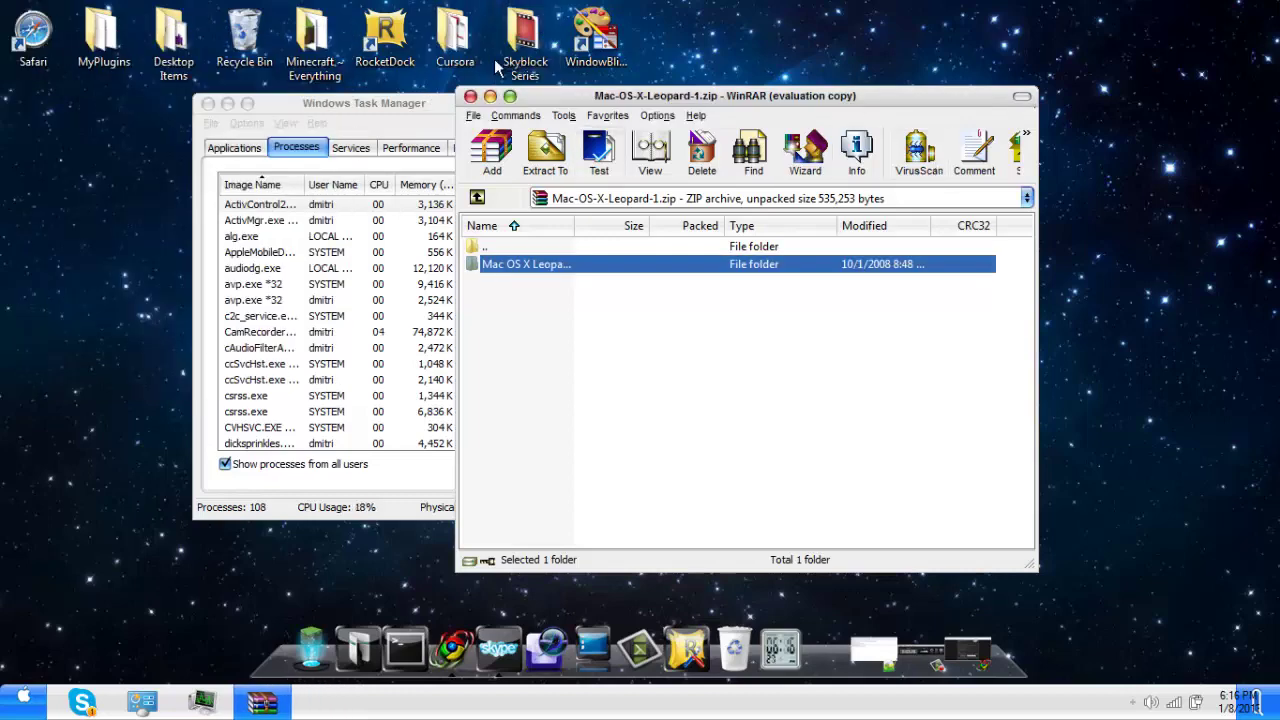
left_click(470, 96)
left_click(208, 104)
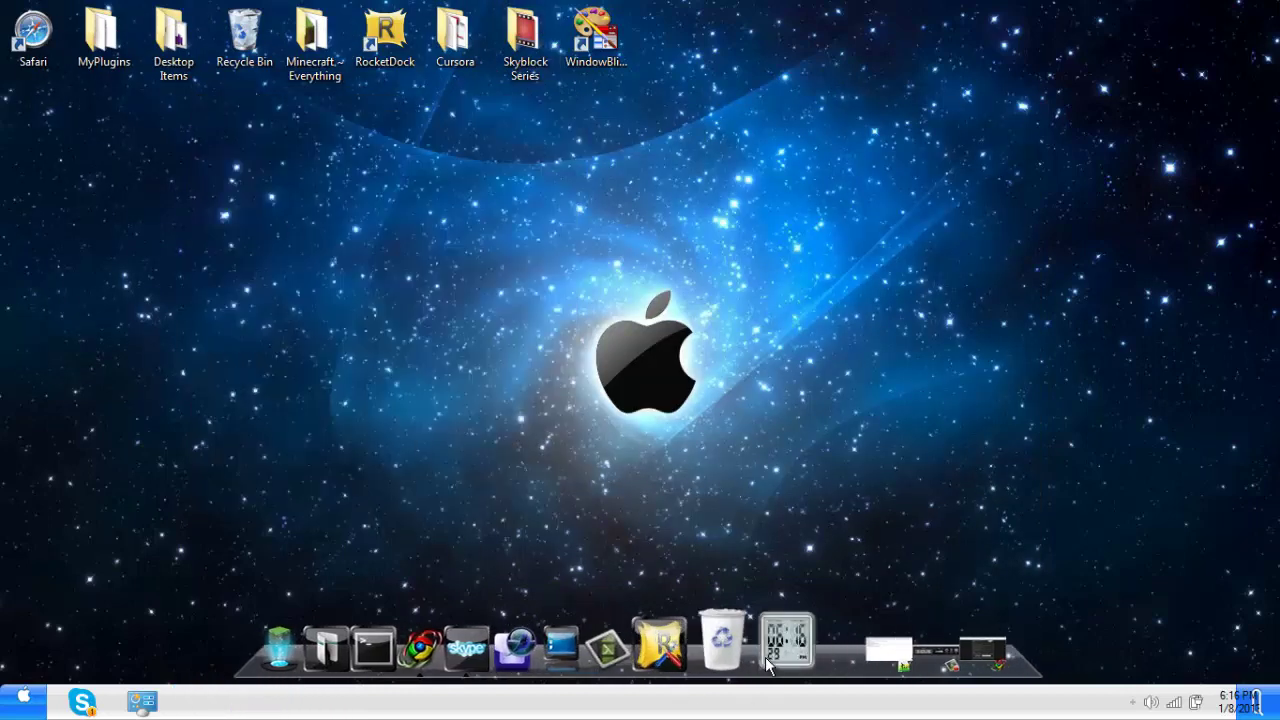
- Open the dock's settings and try an Edge Offset of 54px in its position options
right_click(820, 658)
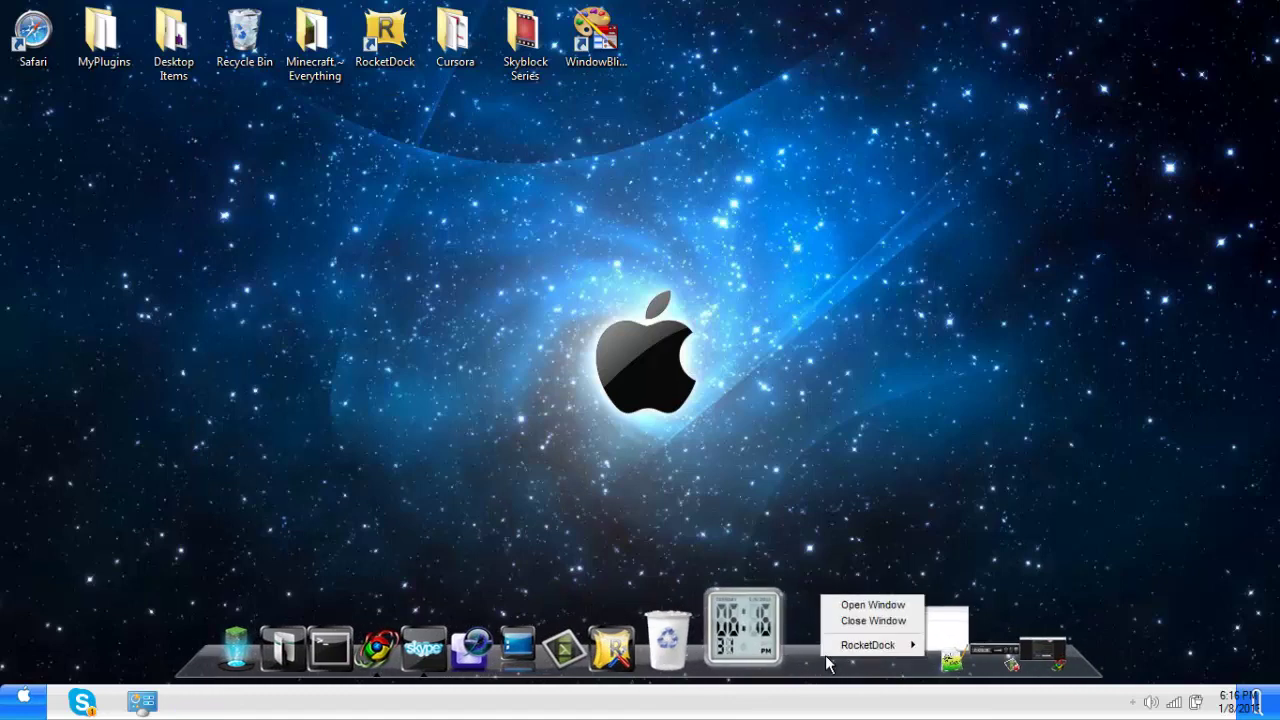
right_click(797, 658)
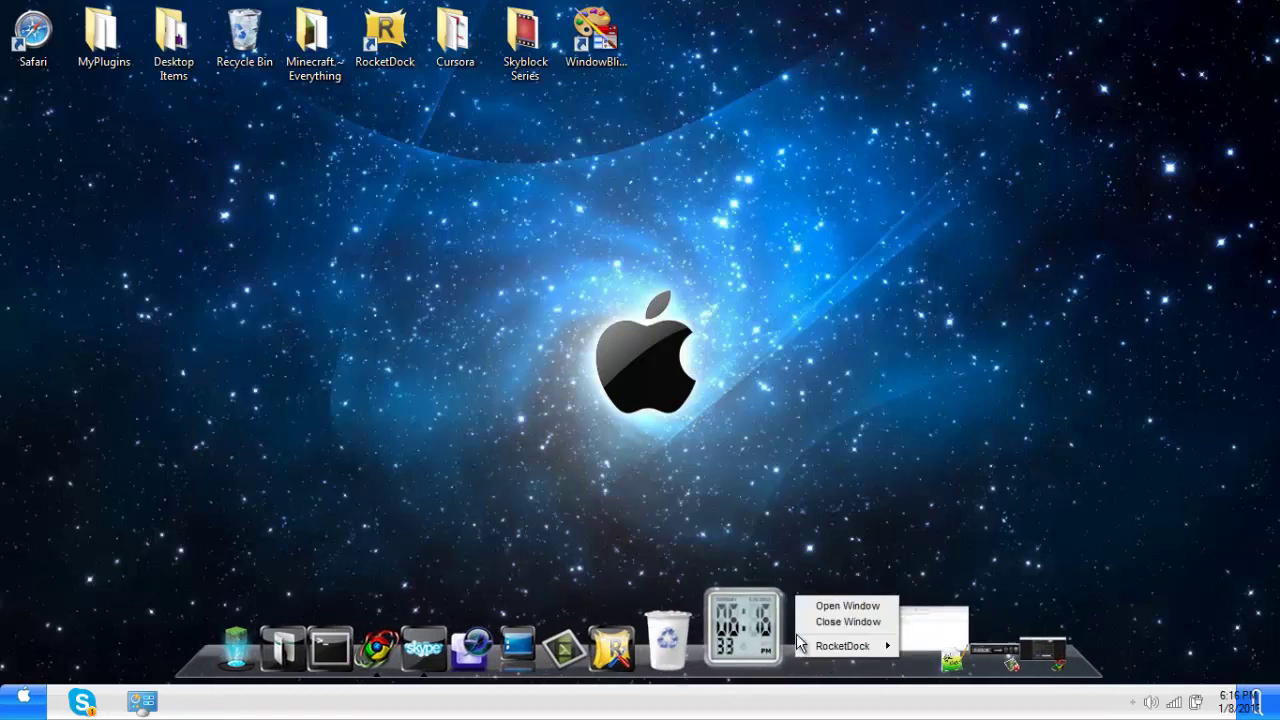
left_click(651, 660)
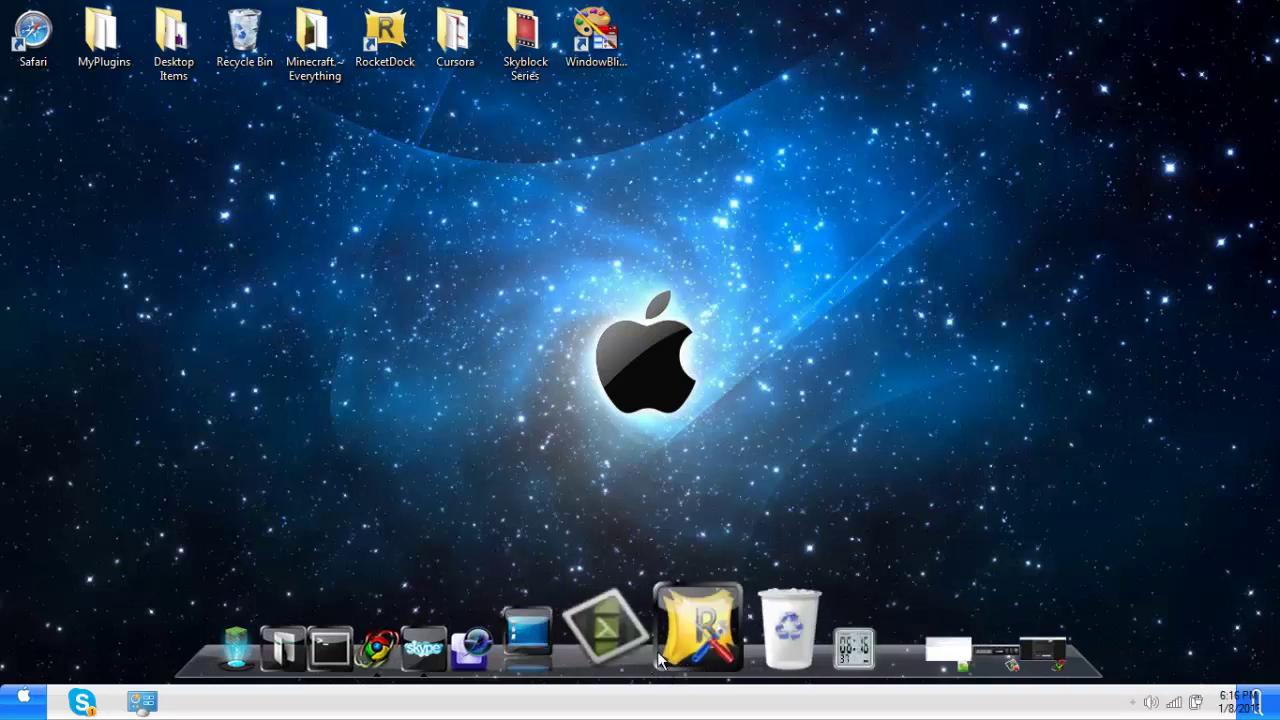
right_click(660, 663)
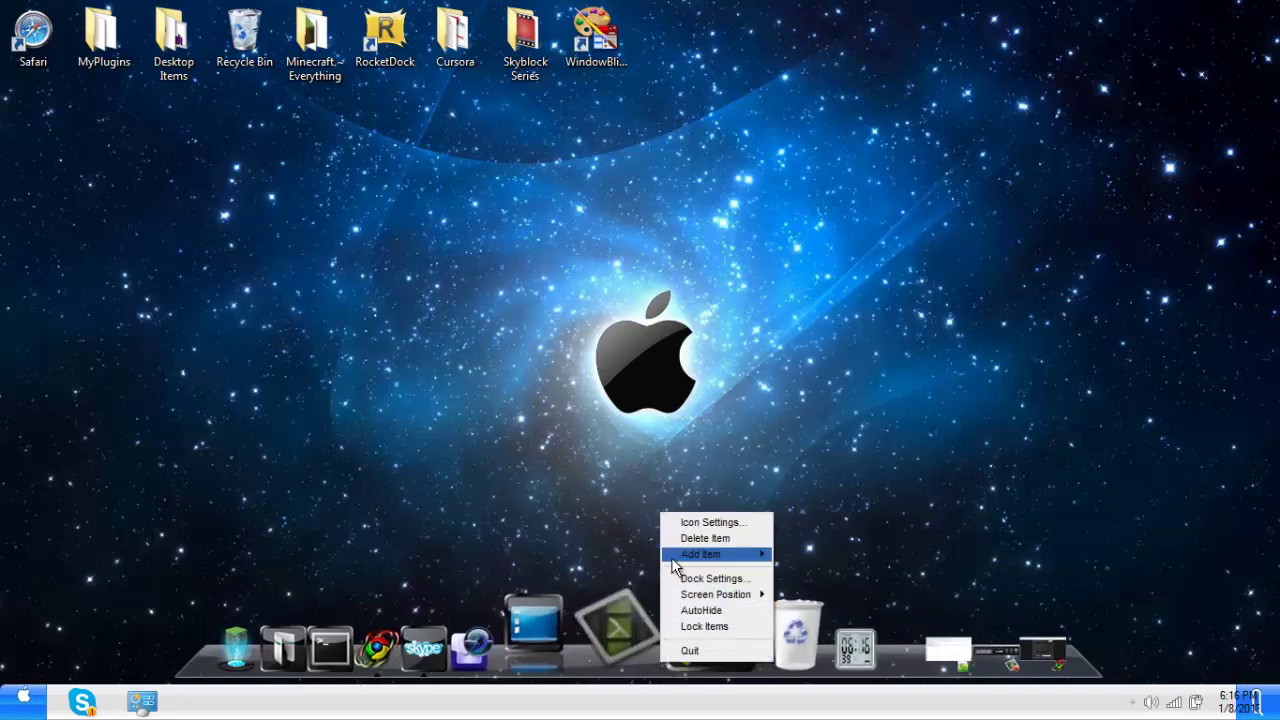
left_click(529, 449)
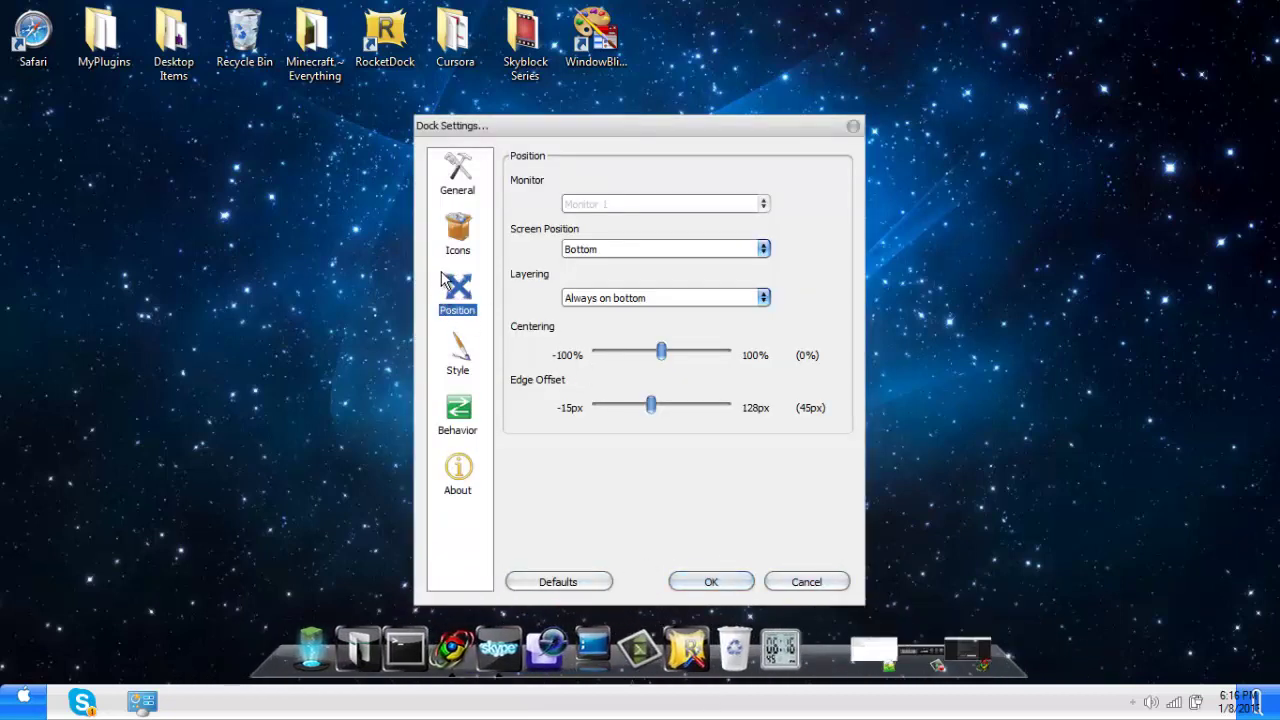
mouse_move(648, 406)
left_mouse_down()
mouse_move(712, 406)
mouse_move(614, 406)
mouse_move(670, 398)
mouse_move(659, 404)
left_mouse_up()
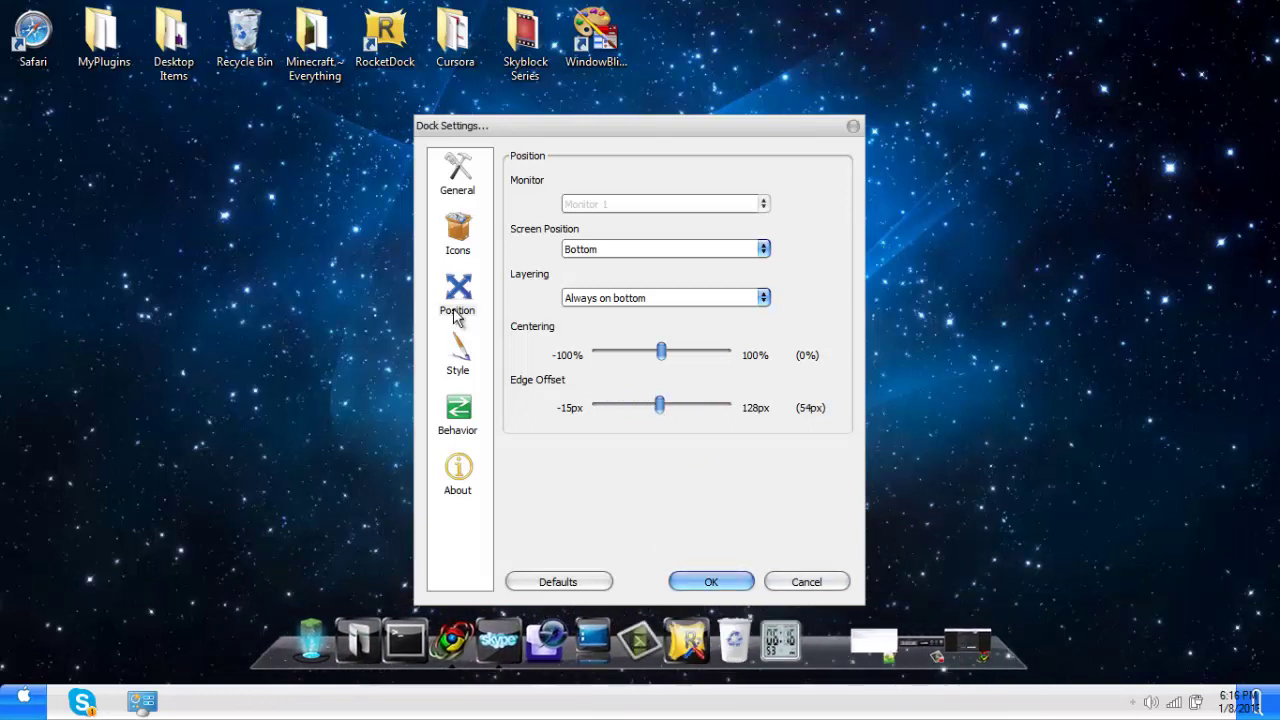
- Pick the Mac OS X Leopard theme in the dock's style options and cancel the dock settings
left_click(460, 348)
left_click(566, 204)
scroll(645, 365, "up", 4)
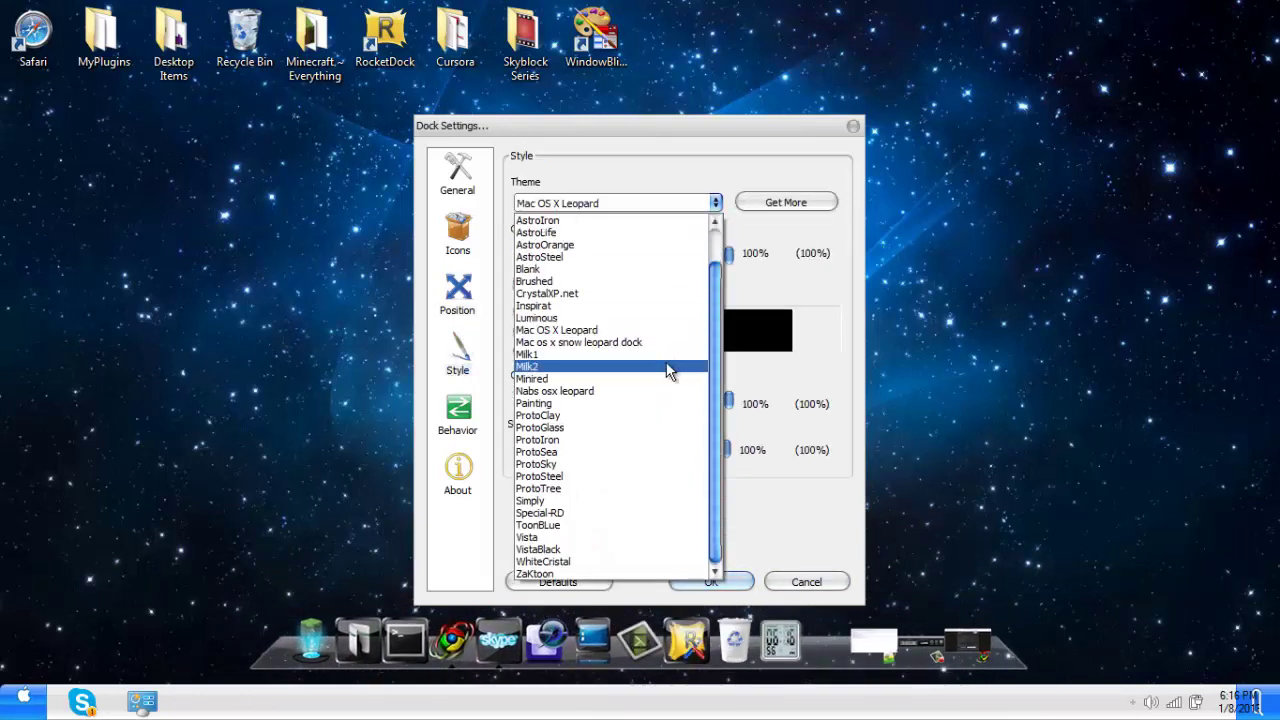
scroll(650, 372, "up", 1)
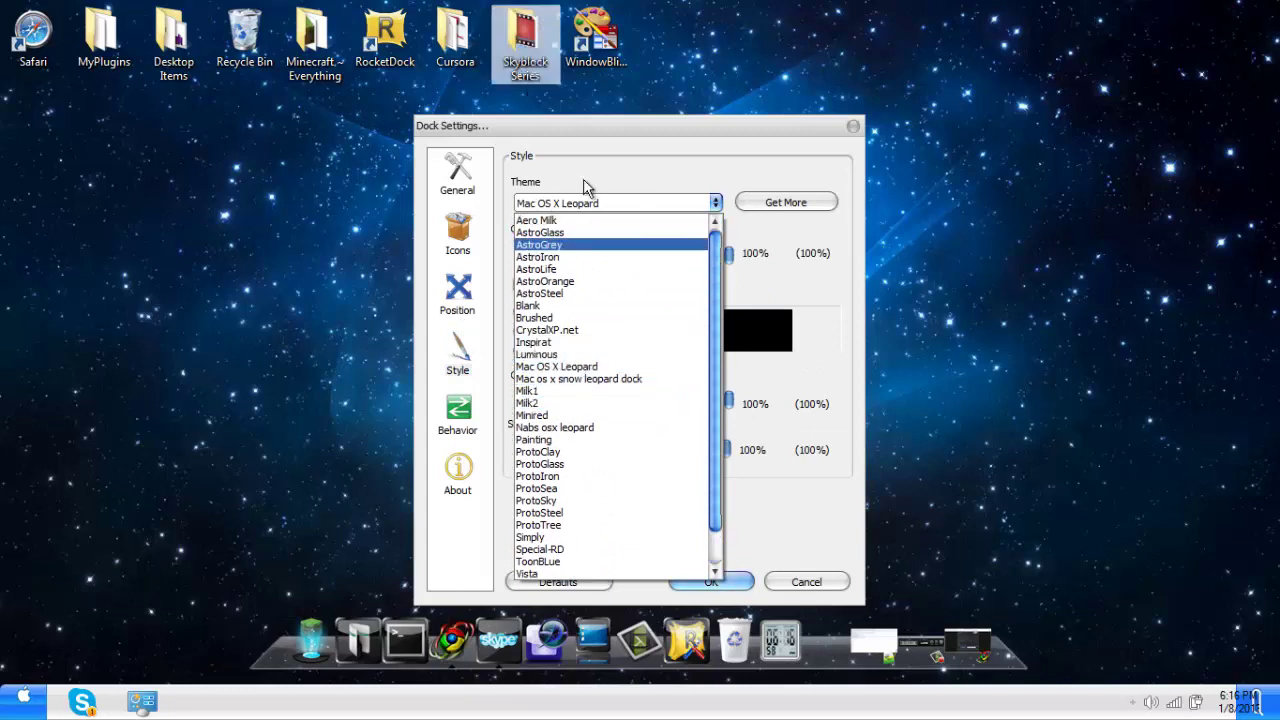
left_click(609, 369)
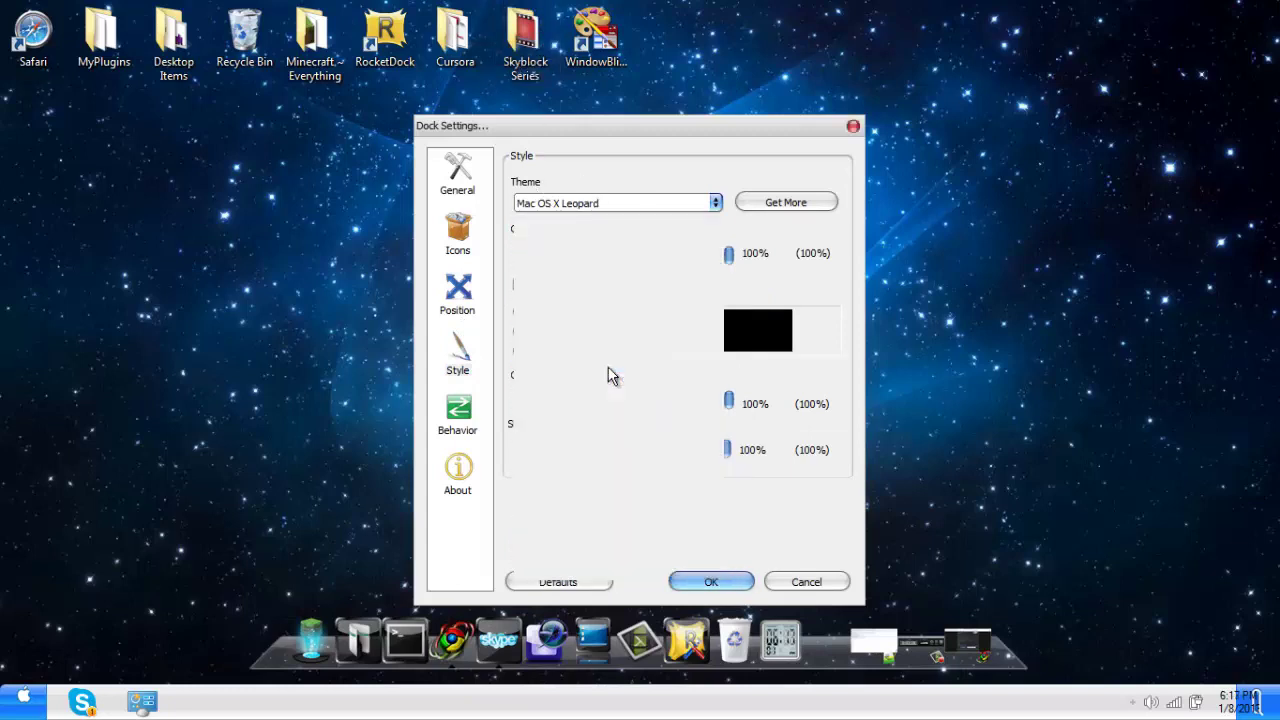
left_click(773, 586)
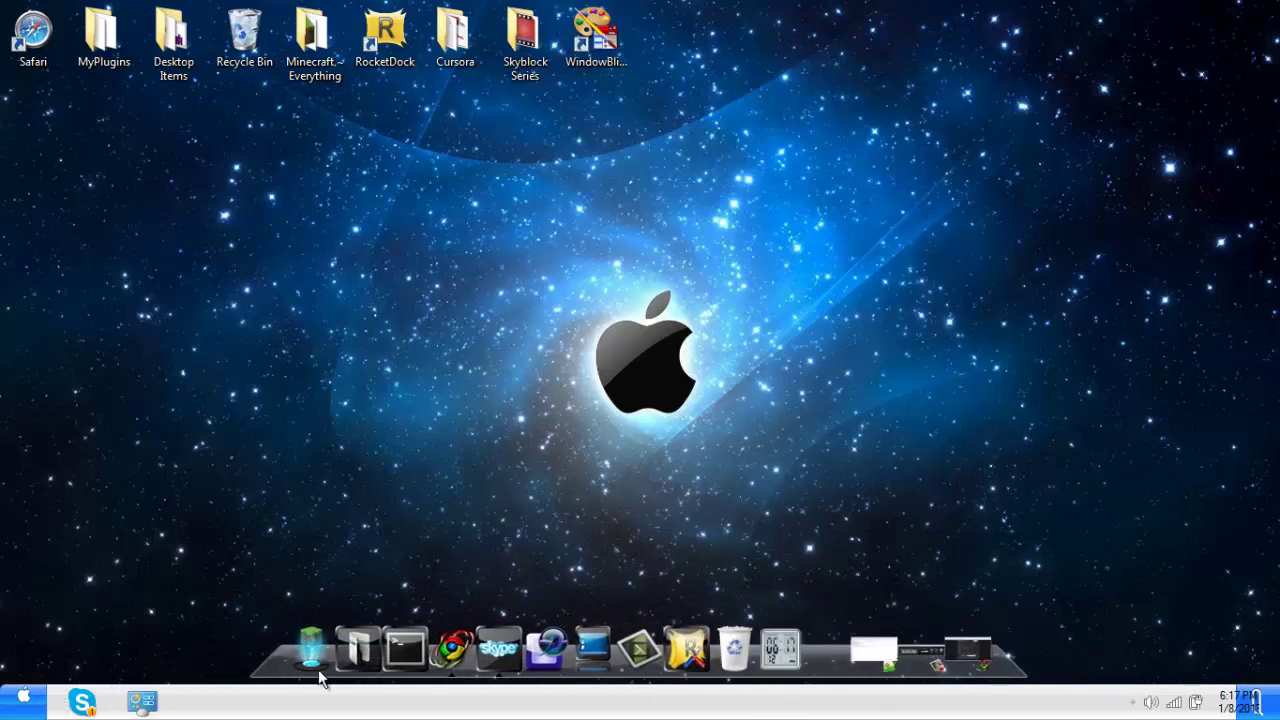
- Bring up the list of links in Notepad++ and open the Mac Wallpaper link in the browser
left_click(547, 650)
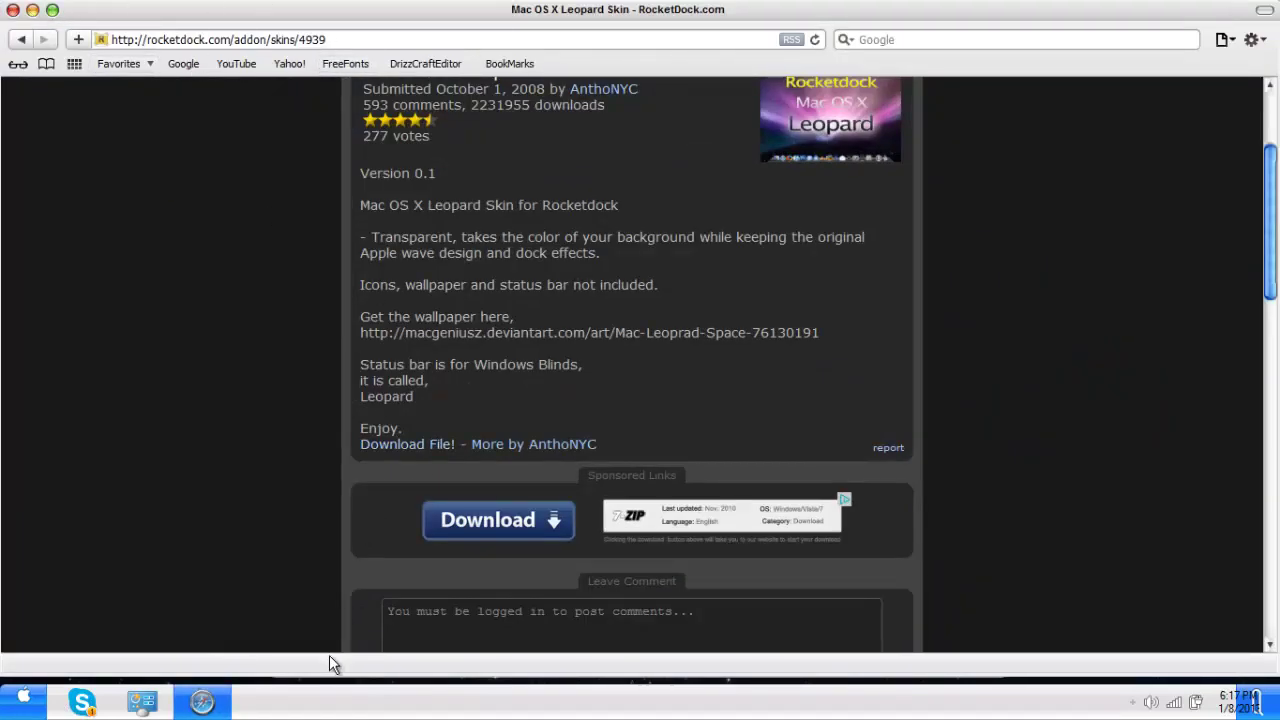
left_click(203, 706)
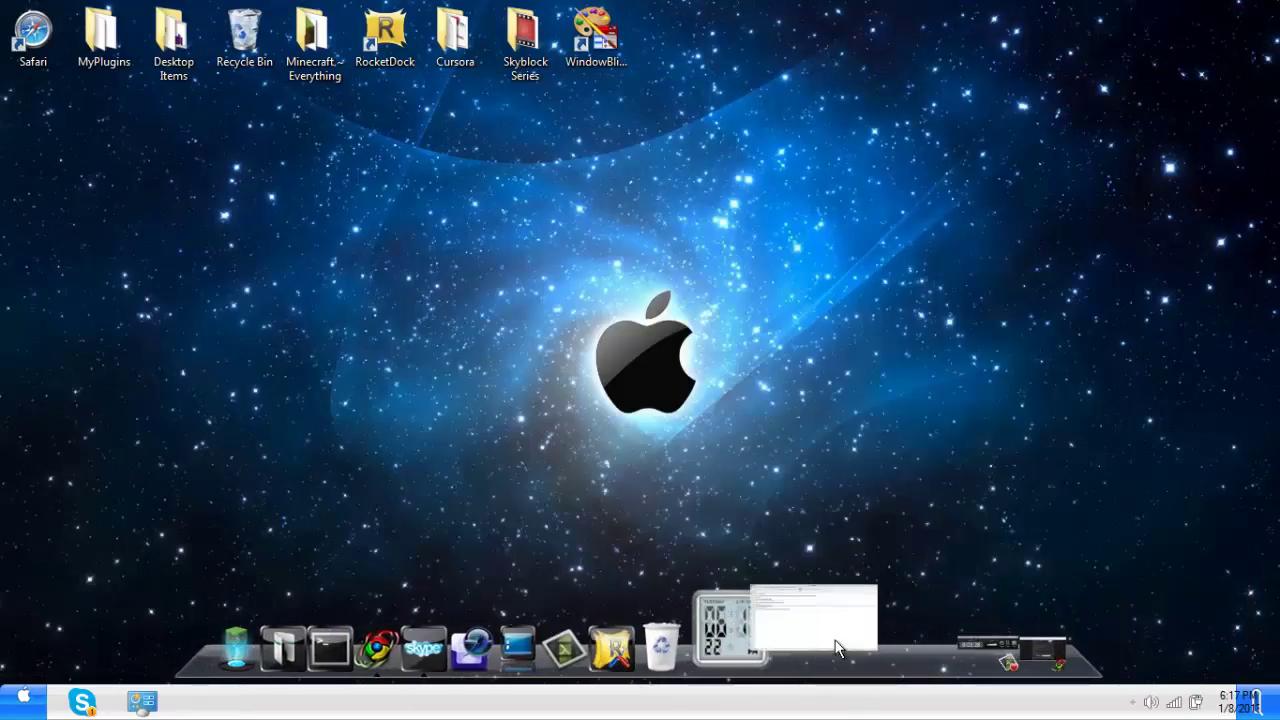
left_click(840, 640)
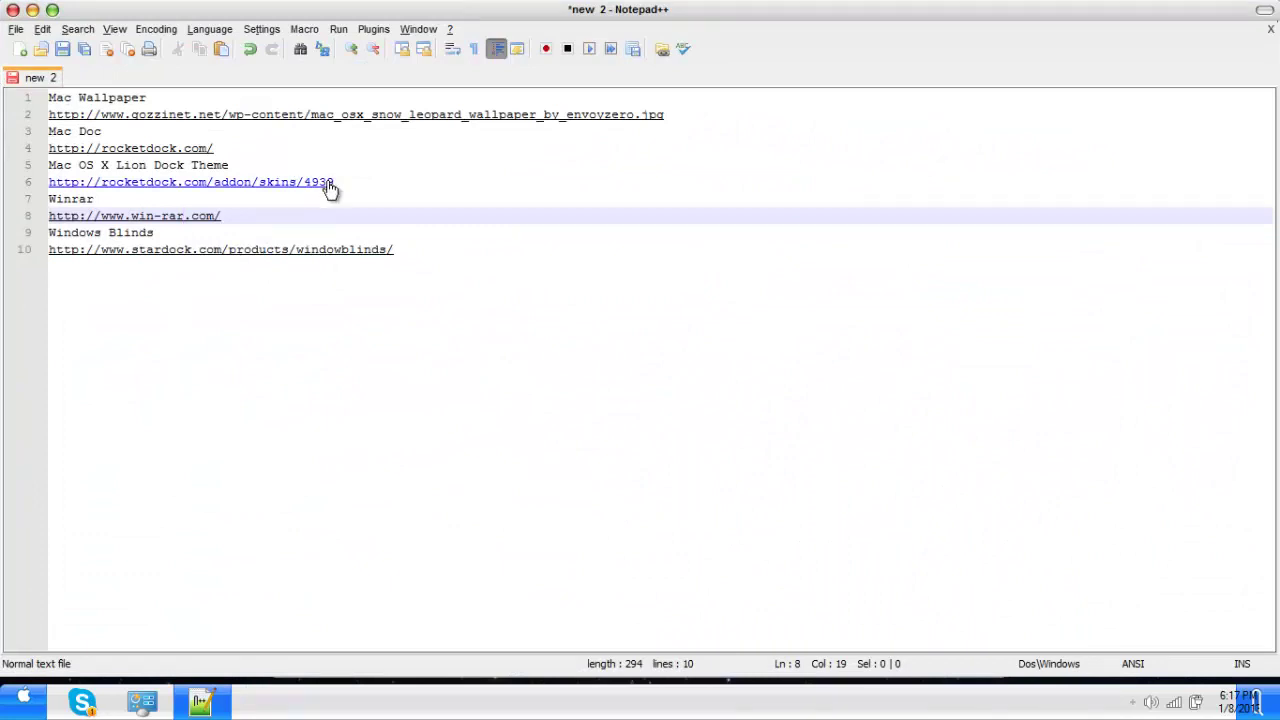
right_click(141, 118)
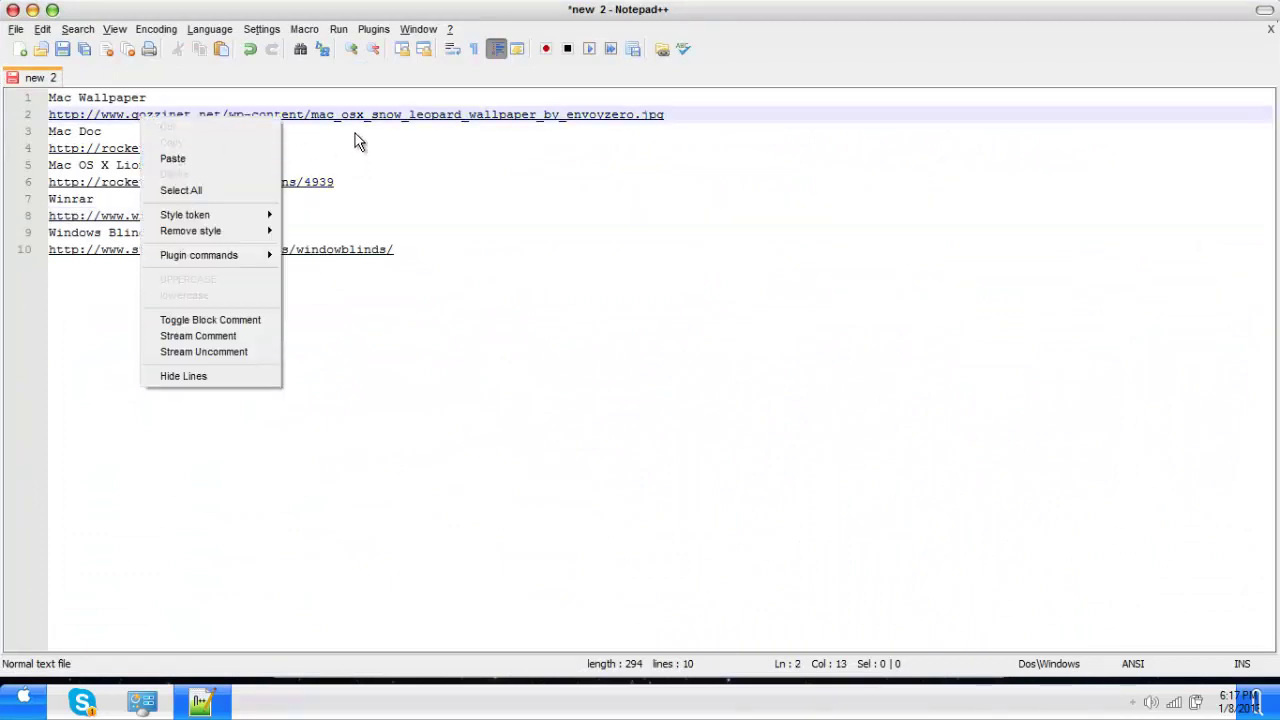
left_click(349, 117)
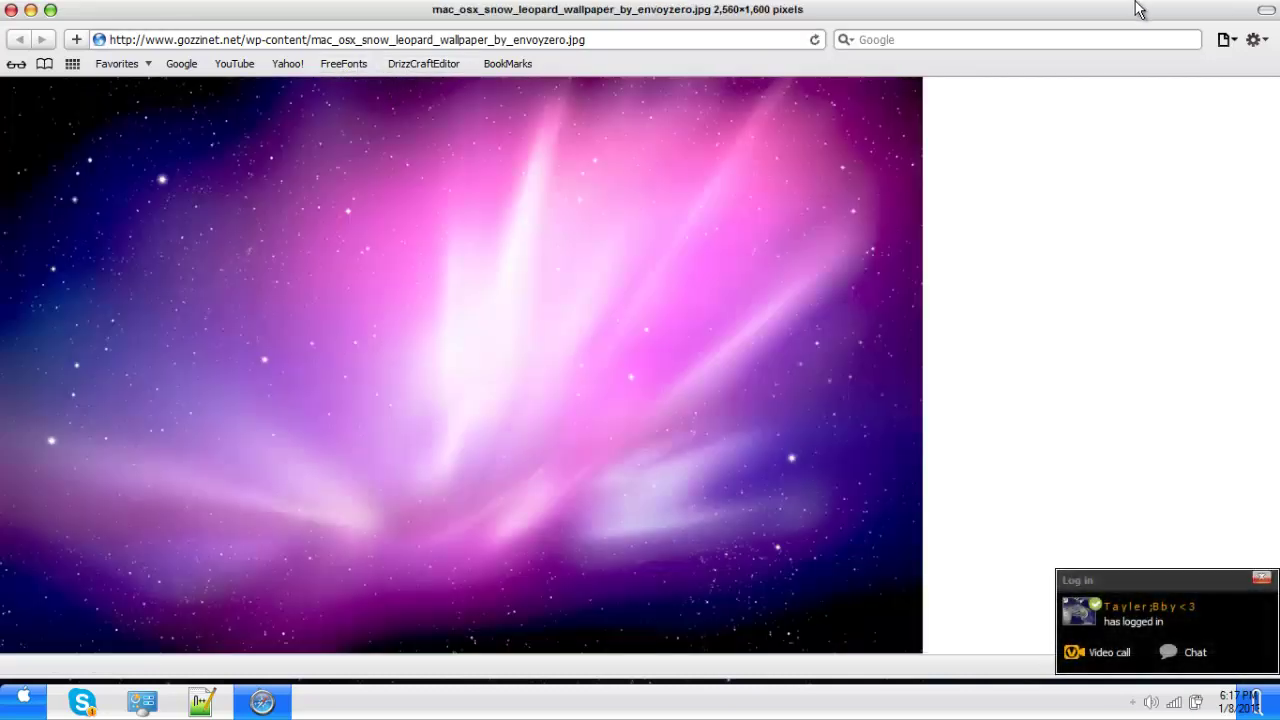
- Close the wallpaper page, open the Windows Blinds link from the list and go to its free trial download page
left_click(11, 9)
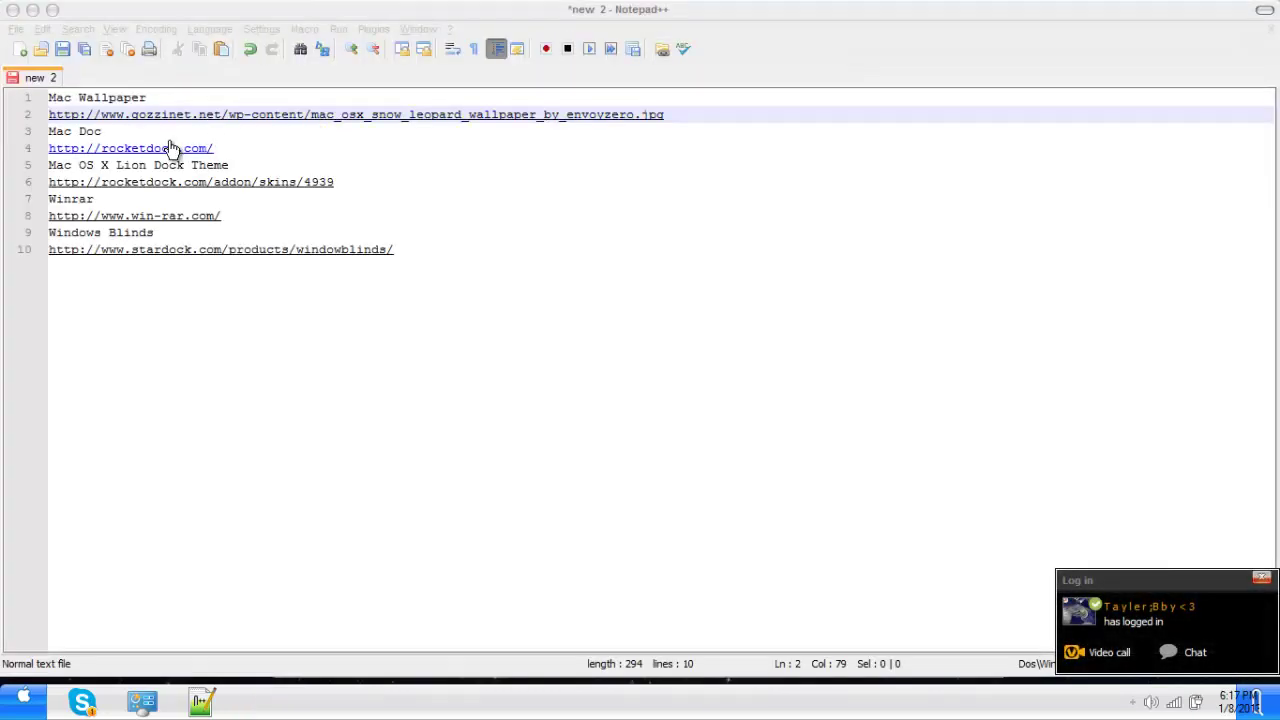
double_click(173, 254)
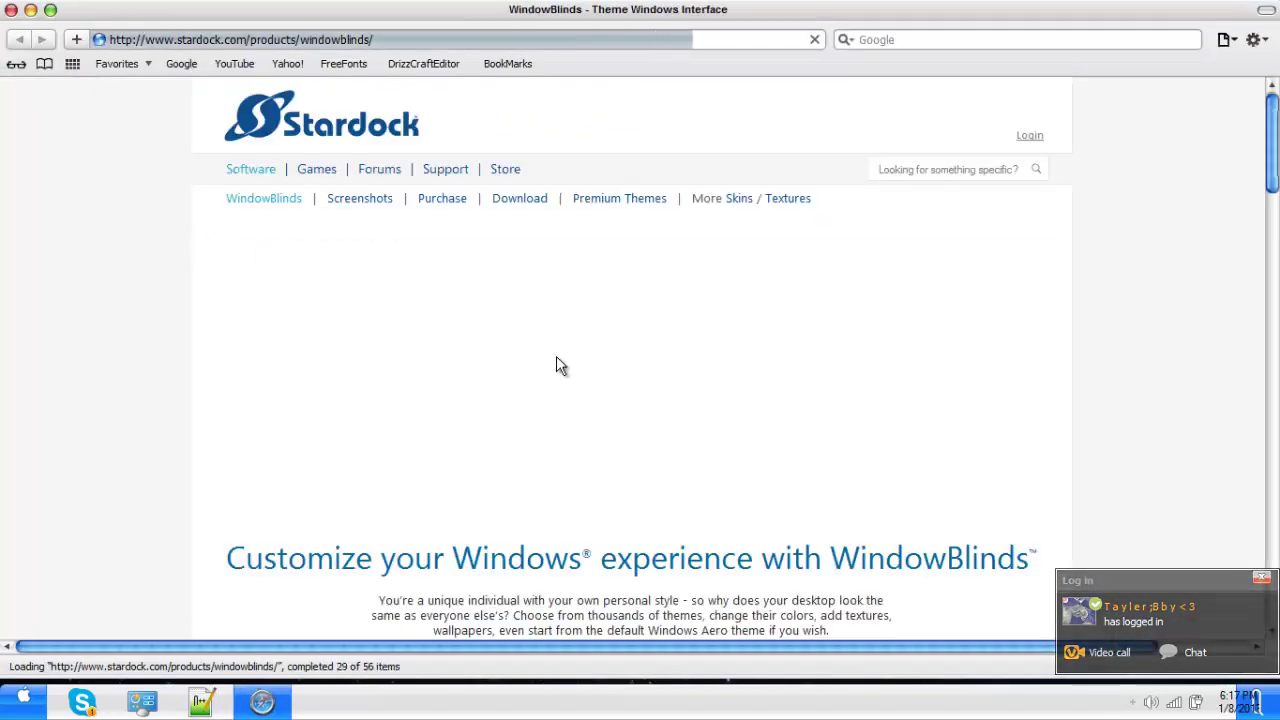
scroll(557, 359, "down", 2)
scroll(558, 361, "down", 3)
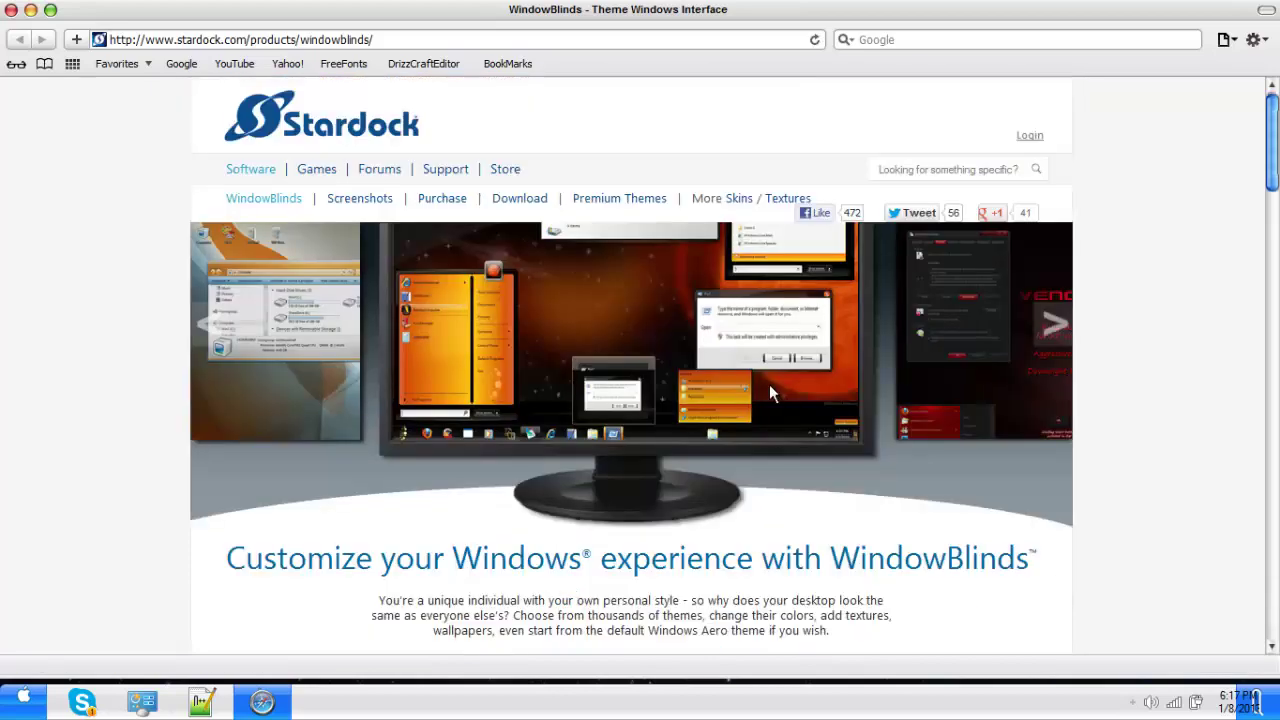
scroll(630, 331, "down", 5)
left_click(832, 168)
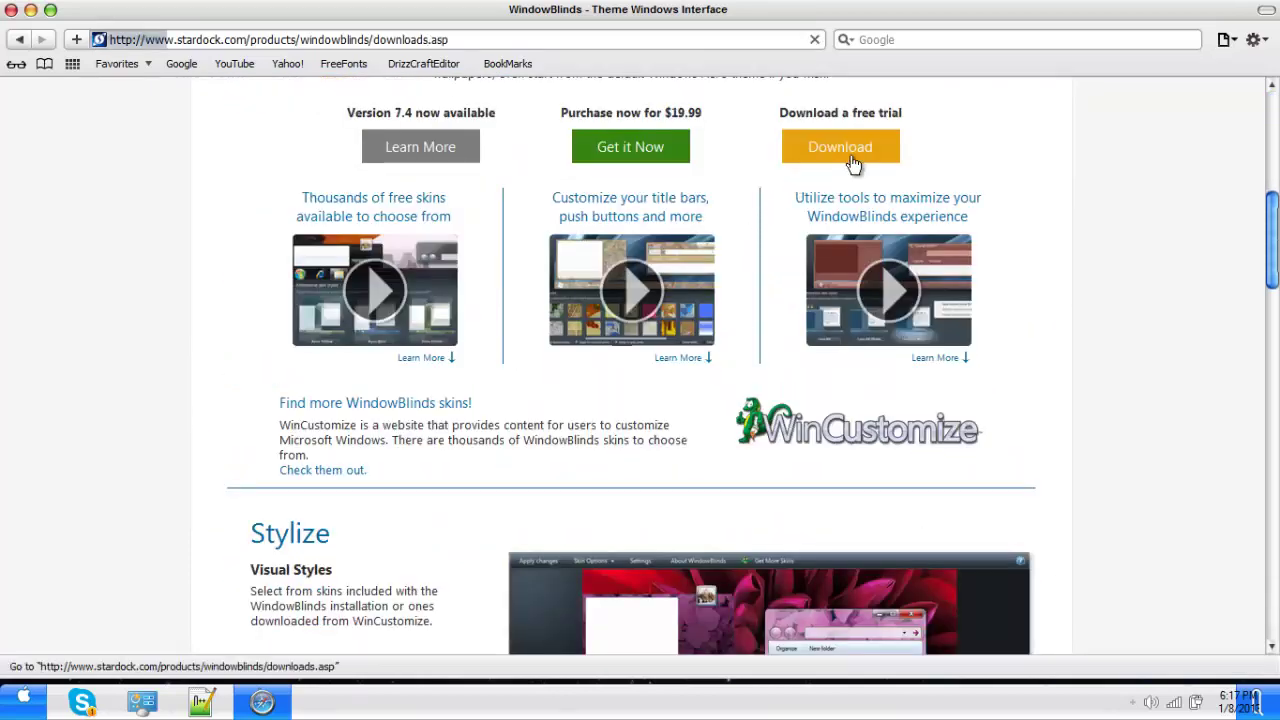
- Open the WindowBlinds download form, try filler text in the email address field, clear it and close the form
left_click(990, 320)
left_click(543, 372)
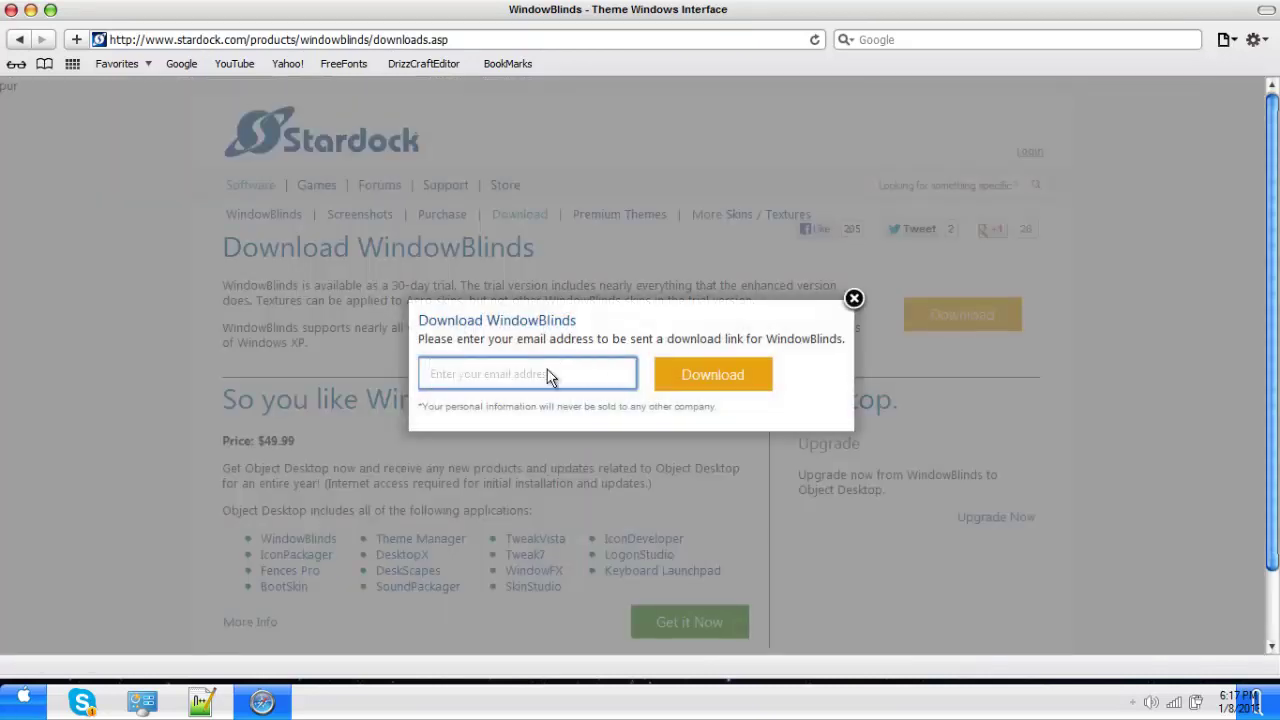
type("sdassafde")
key("BackSpace")
key("BackSpace")
key("BackSpace")
key("BackSpace")
key("BackSpace")
key("BackSpace")
key("BackSpace")
key("BackSpace")
key("BackSpace")
left_click_drag(772, 338, 837, 338)
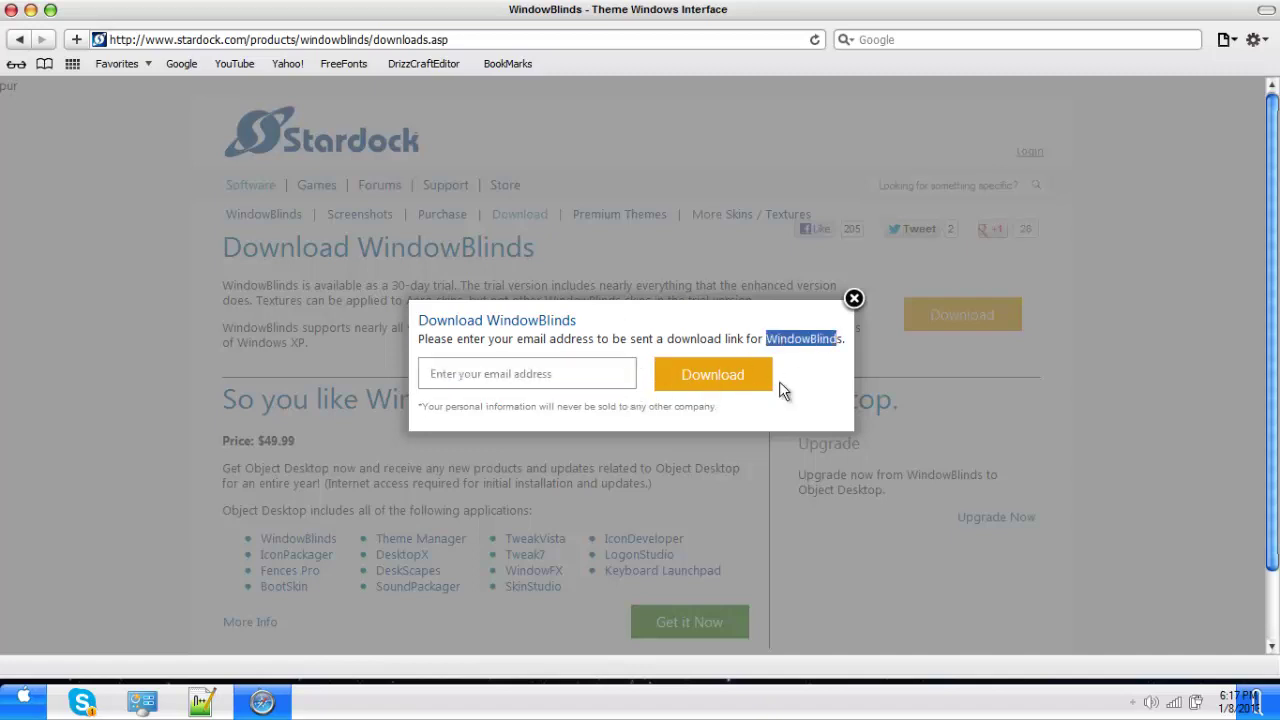
left_click(853, 298)
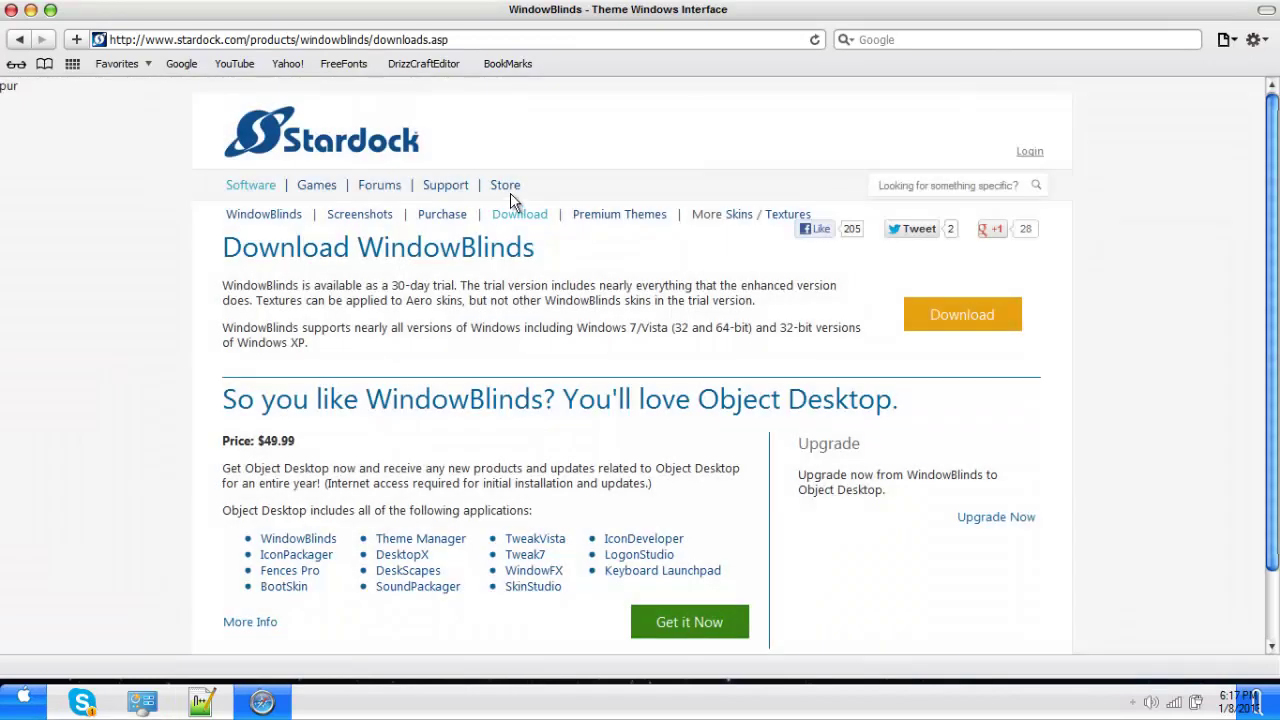
- Clear the desktop by minimizing the Notepad++ link list and closing the browser on the WindowBlinds page
scroll(350, 450, "down", 2)
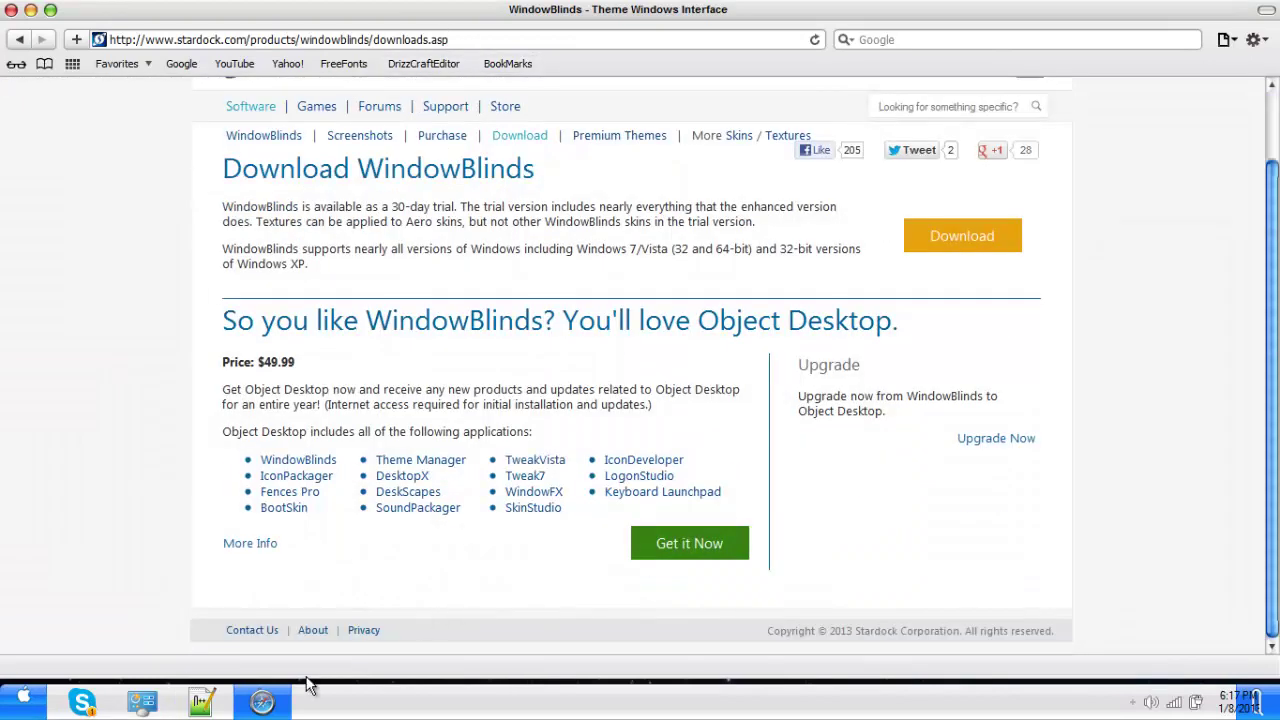
left_click(190, 700)
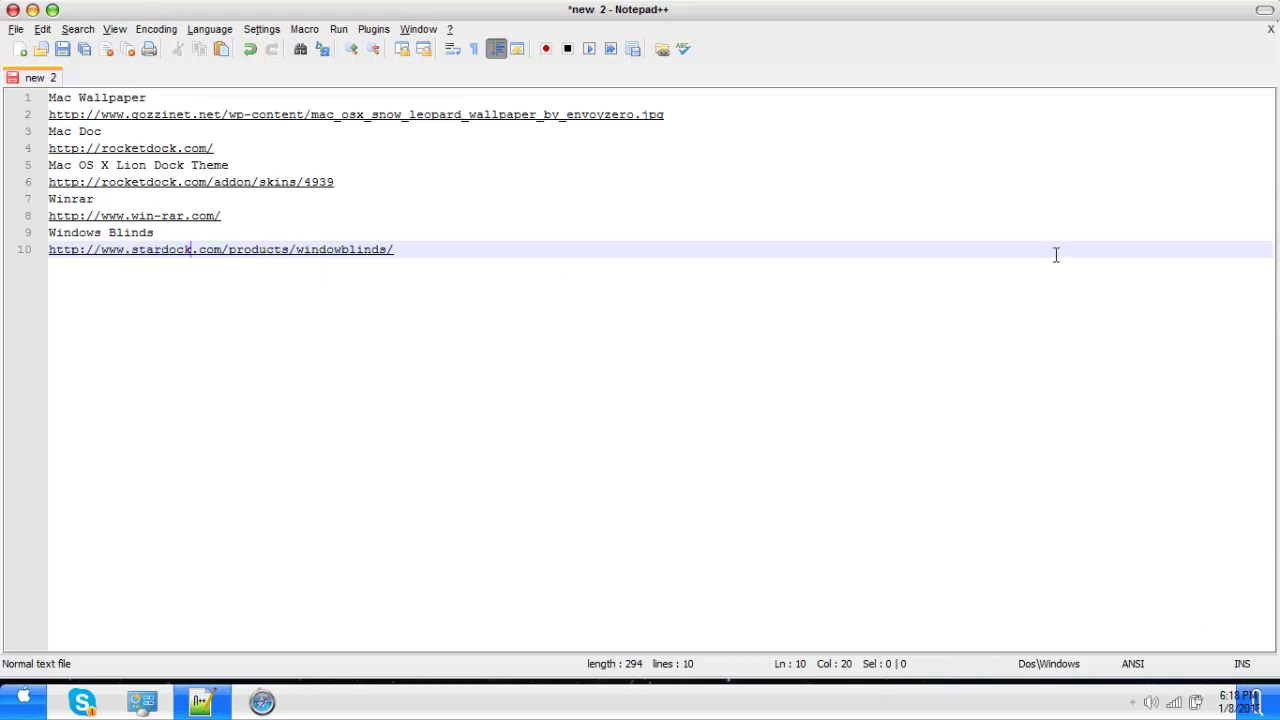
left_click(33, 10)
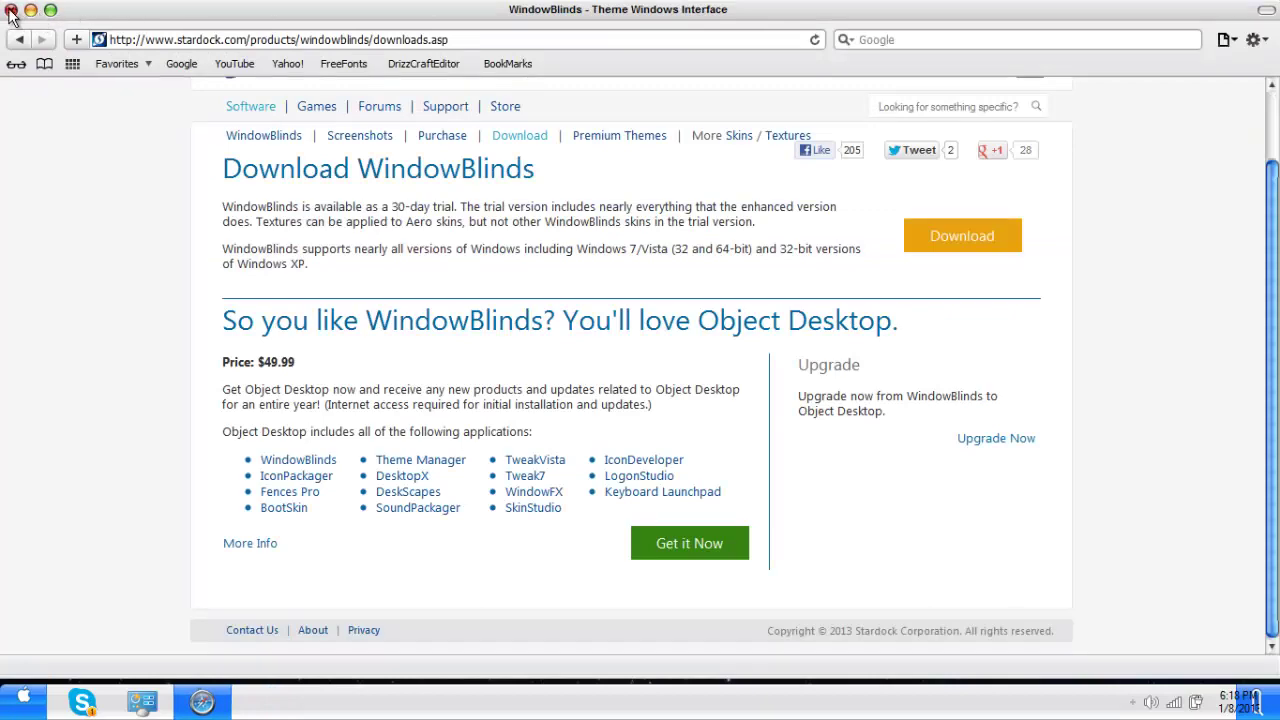
left_click(10, 11)
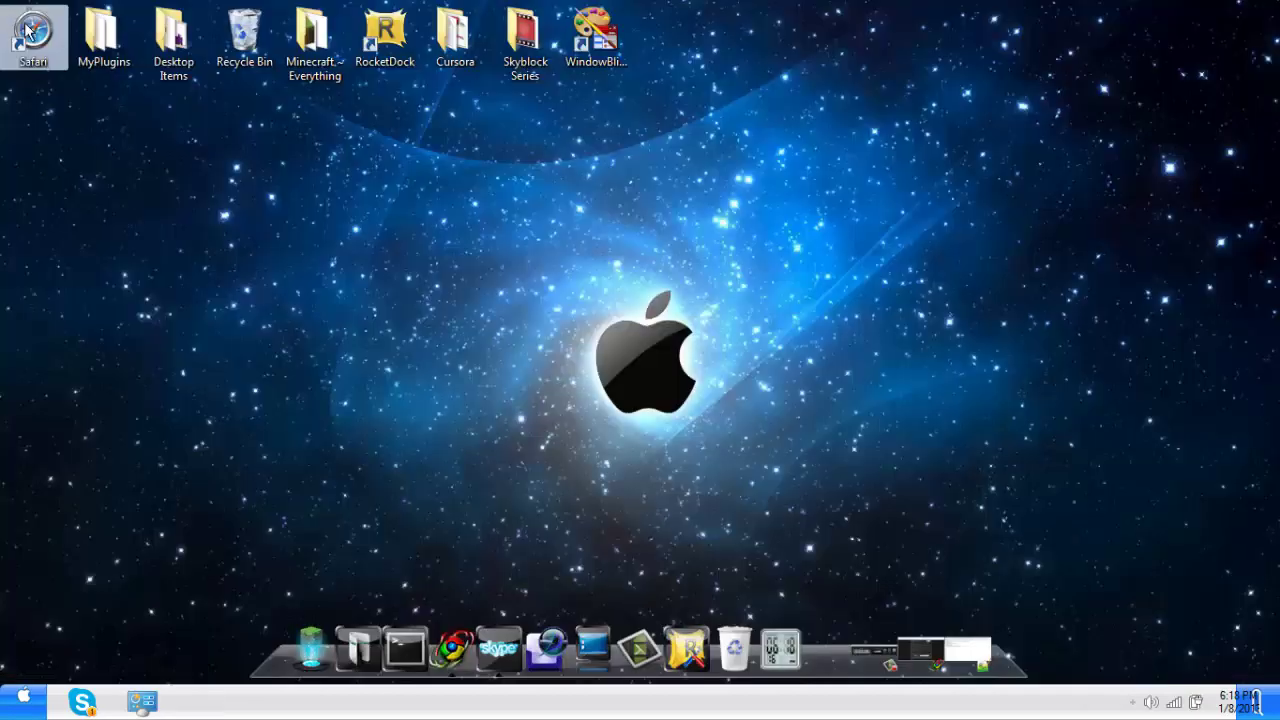
- Open WindowBlinds from the desktop, look through its visual styles around the Tiger skin and minimize it
left_click(606, 34)
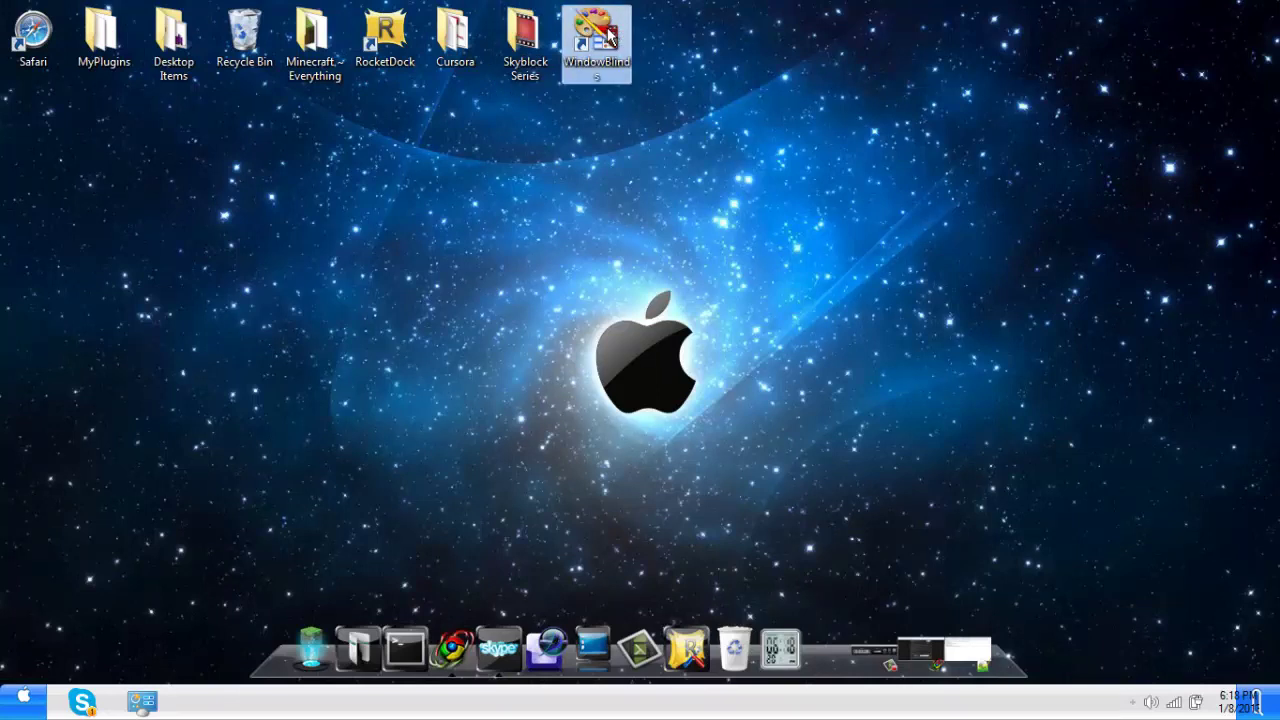
double_click(610, 35)
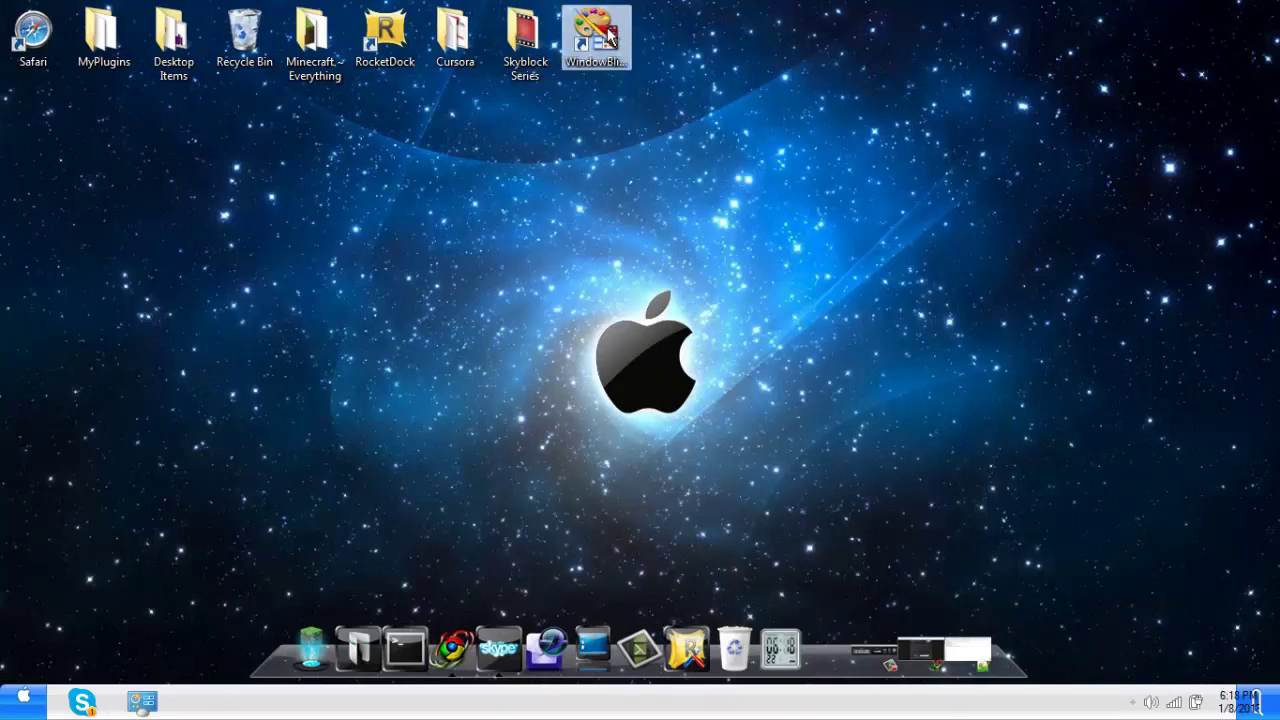
scroll(1030, 560, "up", 5)
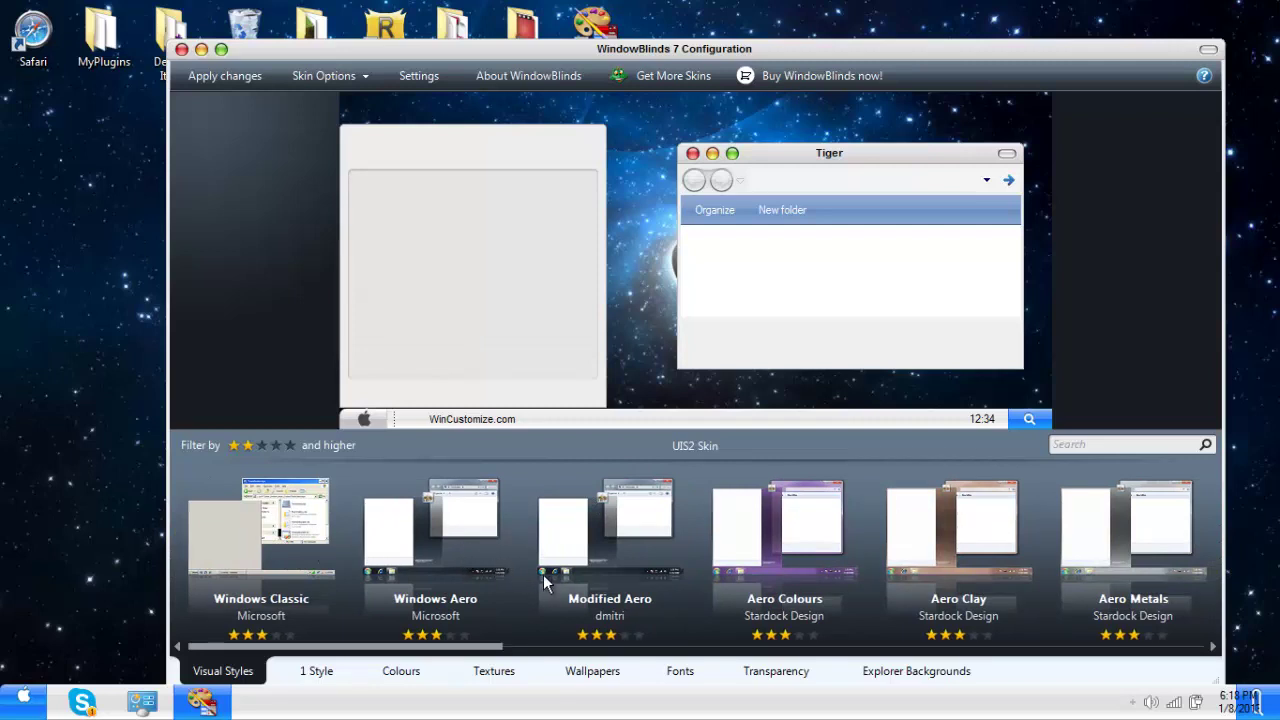
scroll(688, 574, "down", 3)
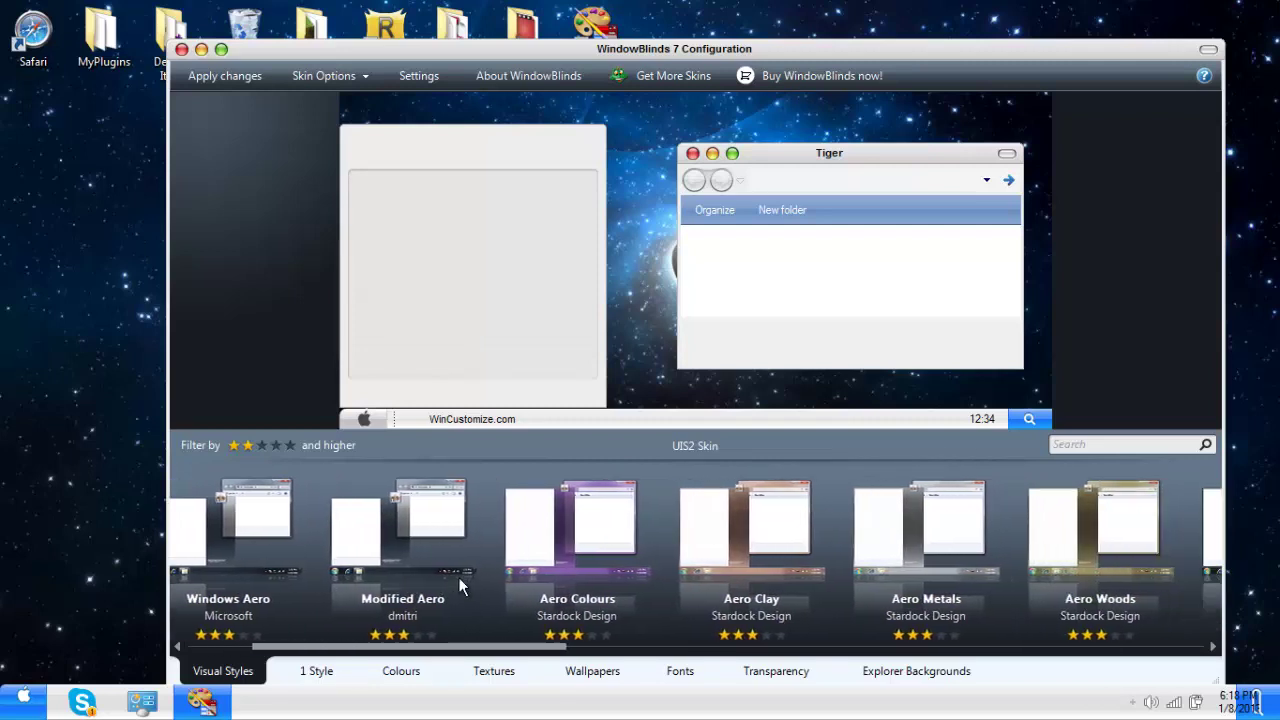
scroll(700, 540, "down", 3)
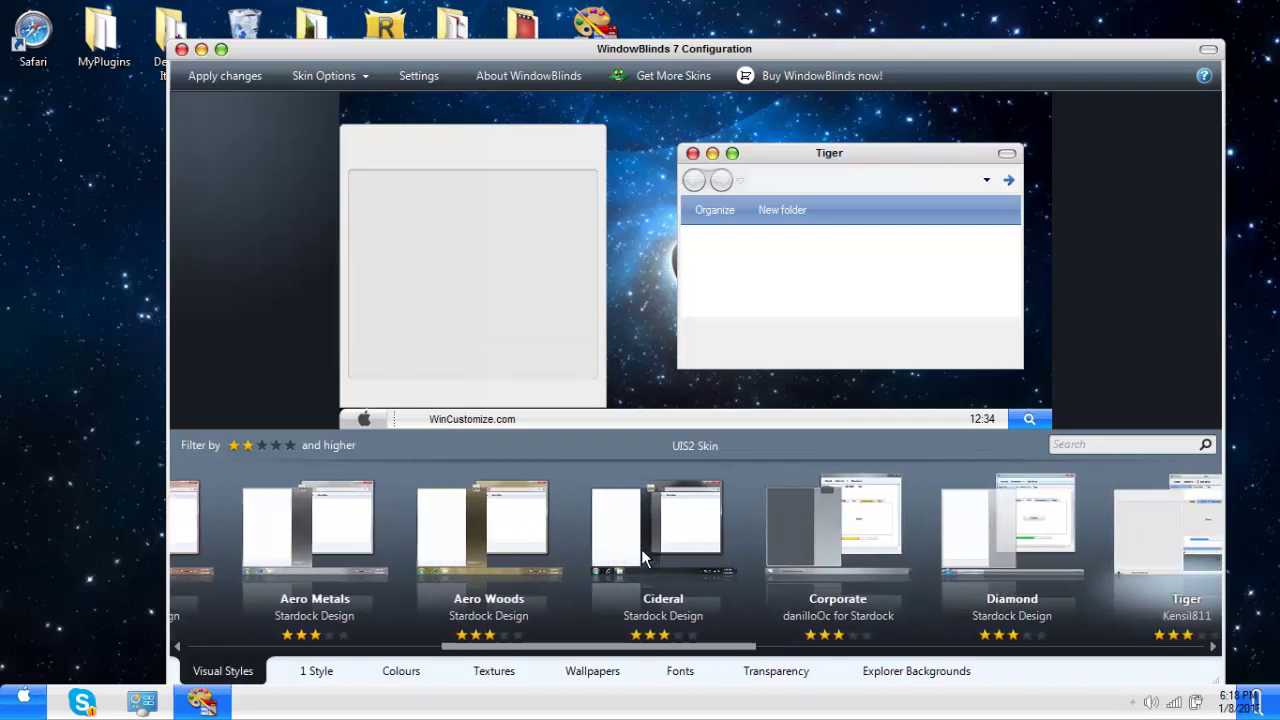
scroll(700, 538, "up", 1)
scroll(750, 536, "down", 3)
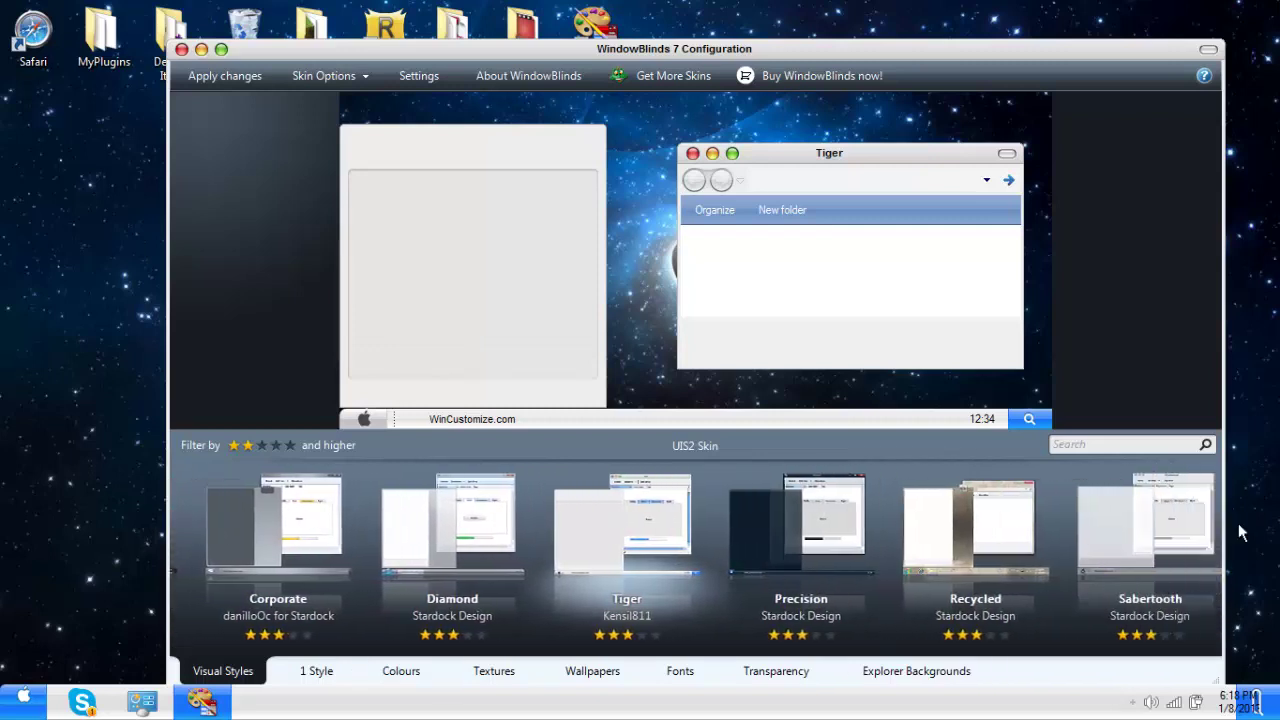
scroll(775, 540, "up", 2)
scroll(772, 542, "up", 1)
scroll(778, 535, "down", 2)
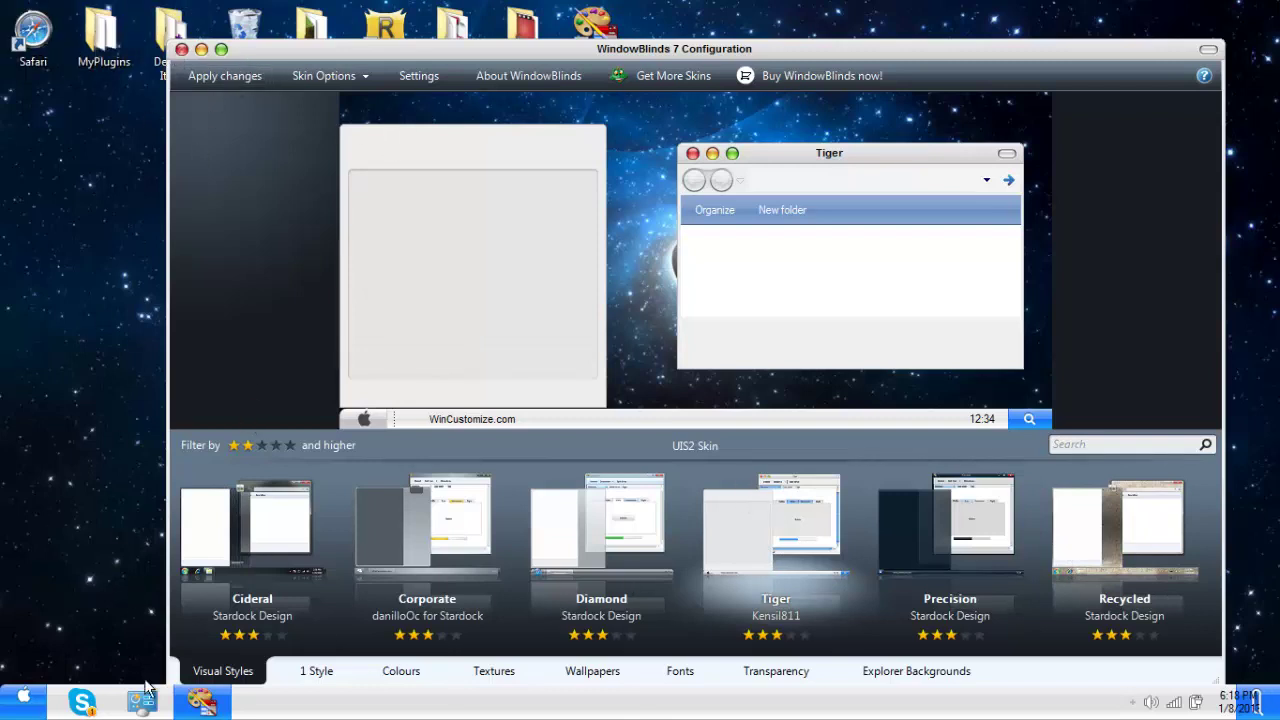
left_click(201, 702)
key("alt+F4")
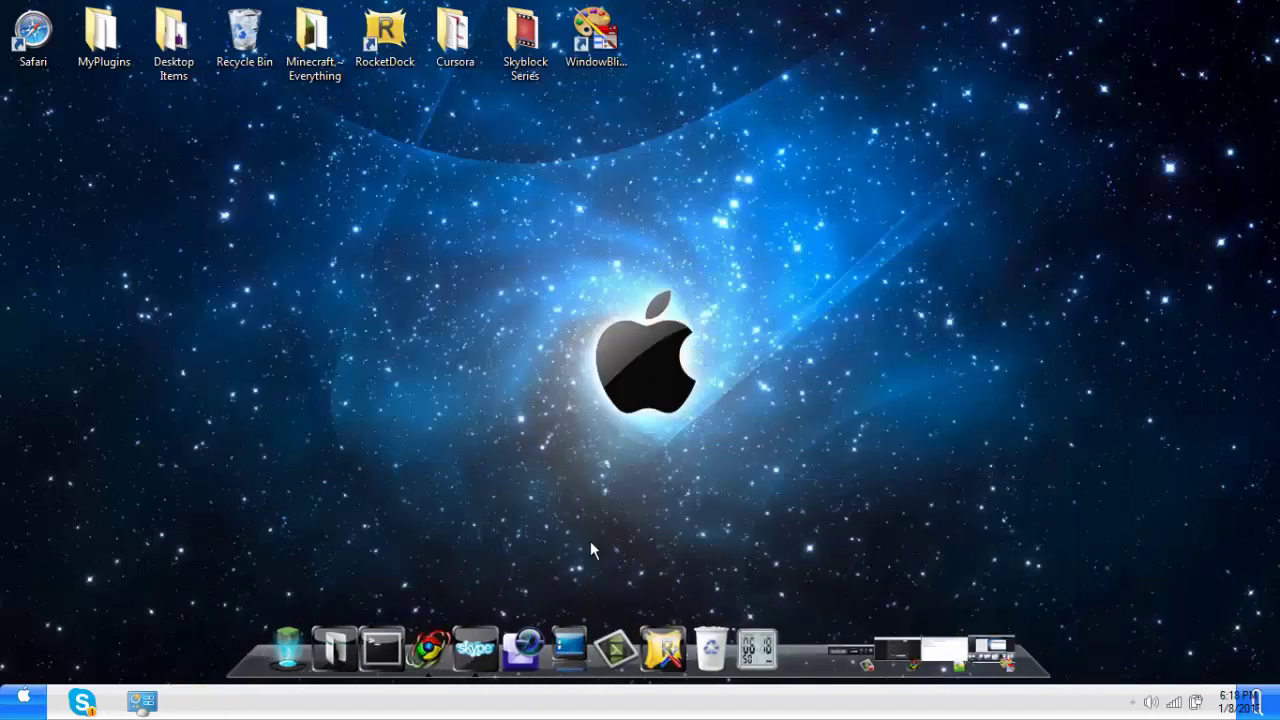
- Bring up and minimize the Camtasia Studio window, and restore the list of links in Notepad++
left_click(805, 651)
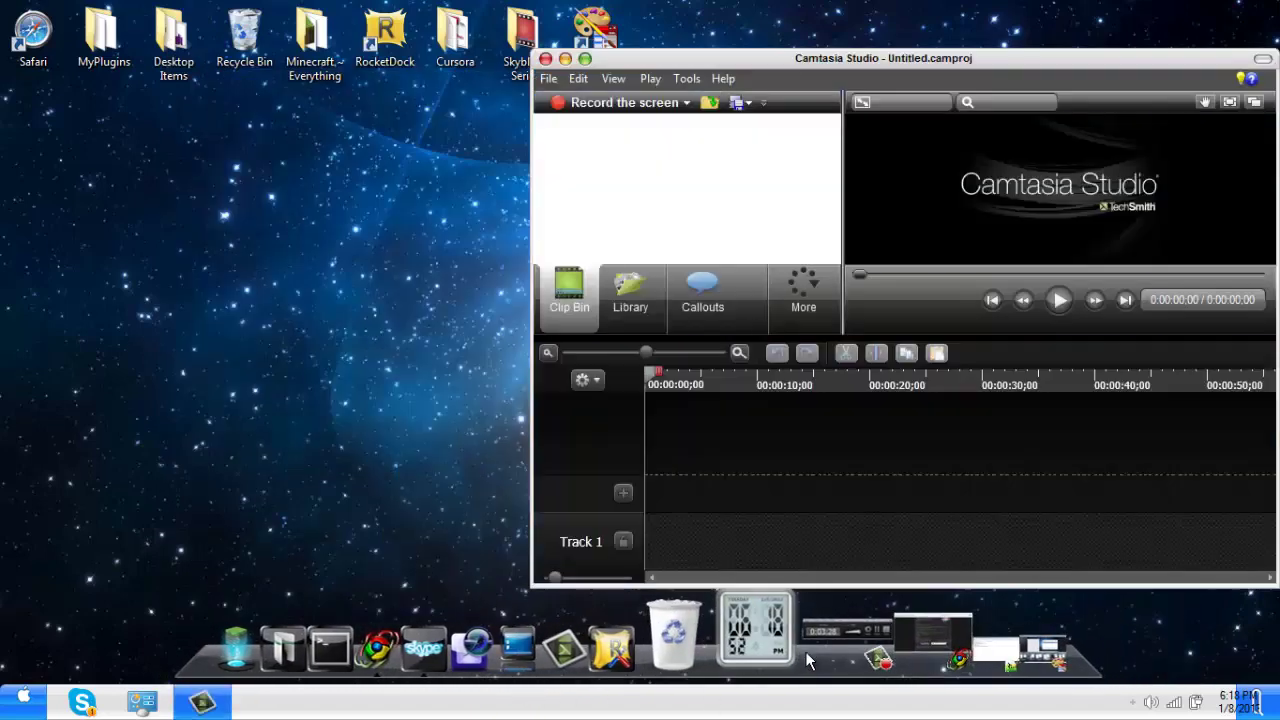
left_click(330, 165)
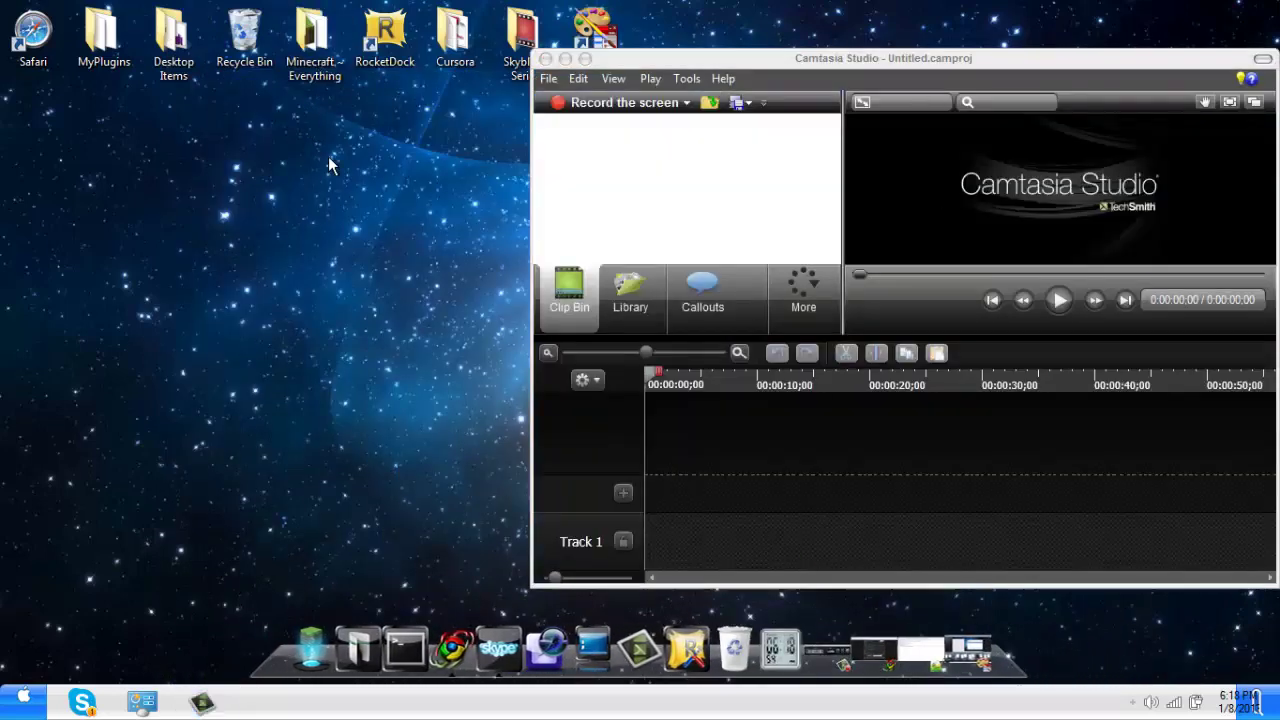
left_click(564, 59)
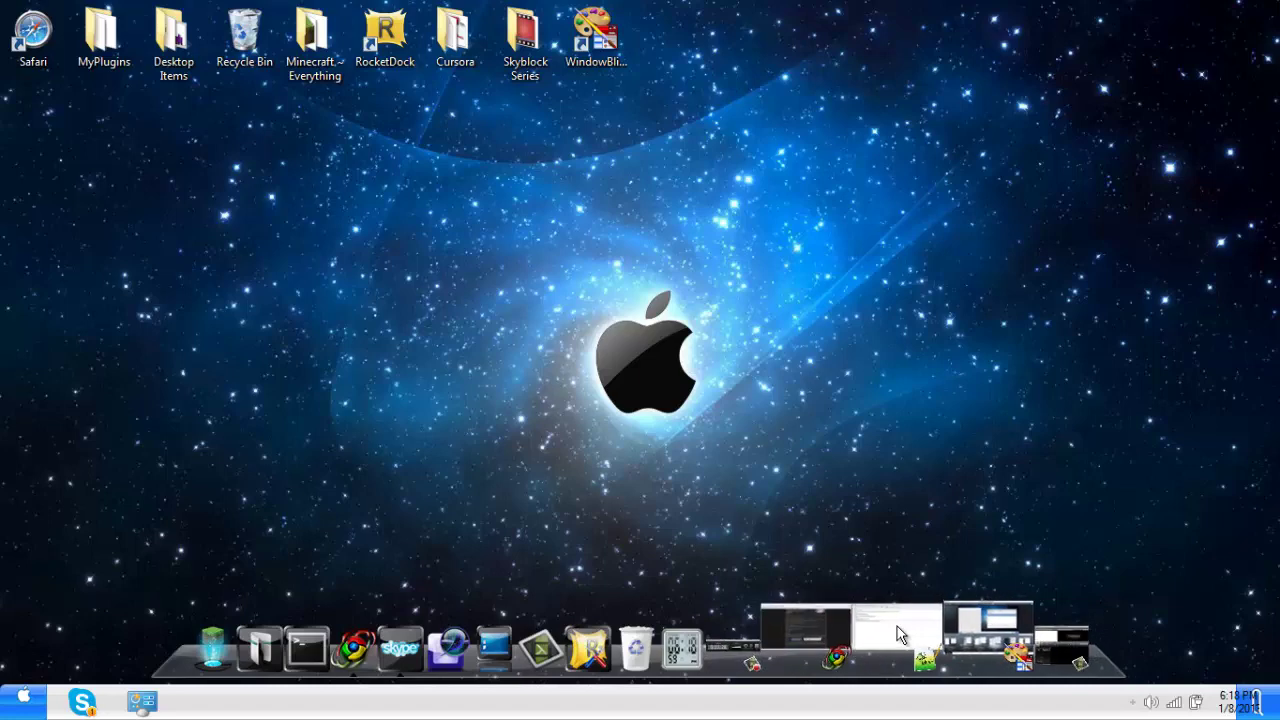
left_click(895, 634)
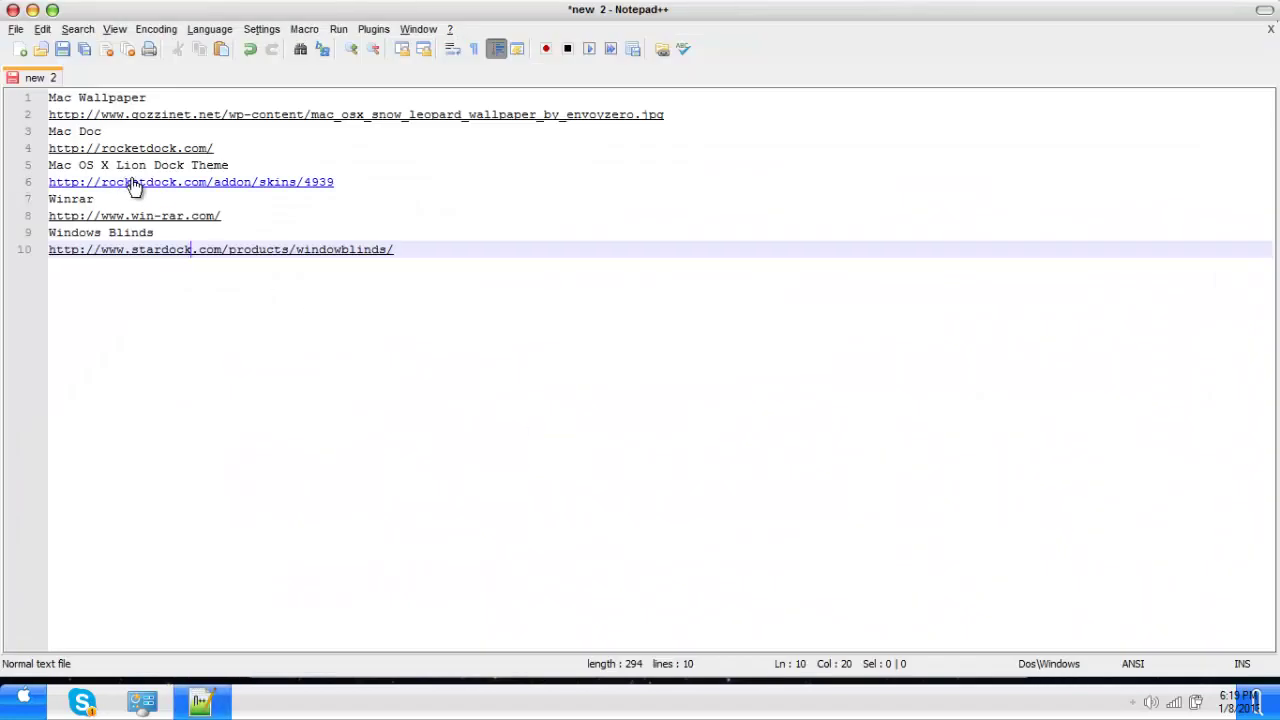